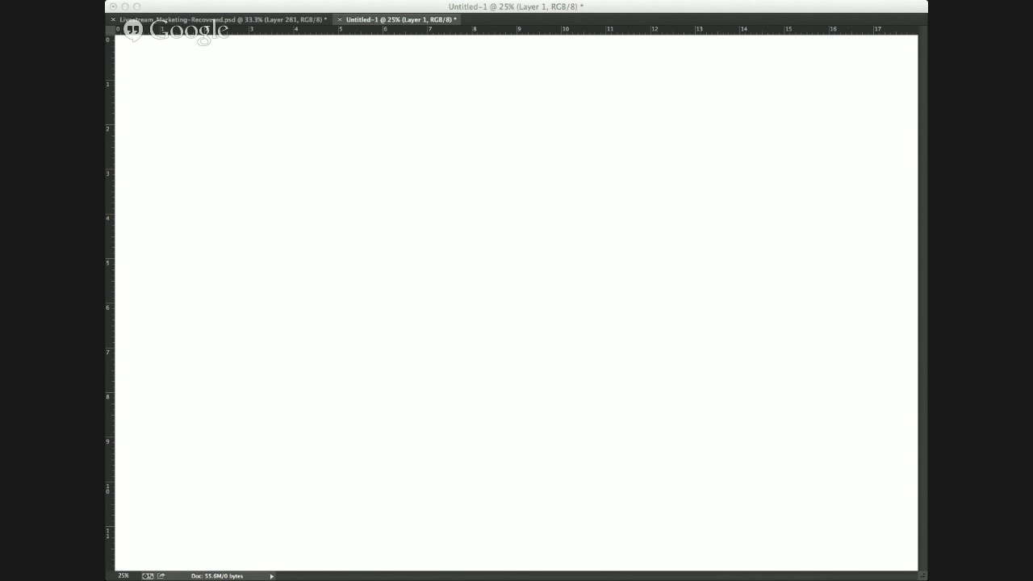
- Test the grey brush with a dot and a curve, undoing both
left_click(350, 168)
left_click(569, 325)
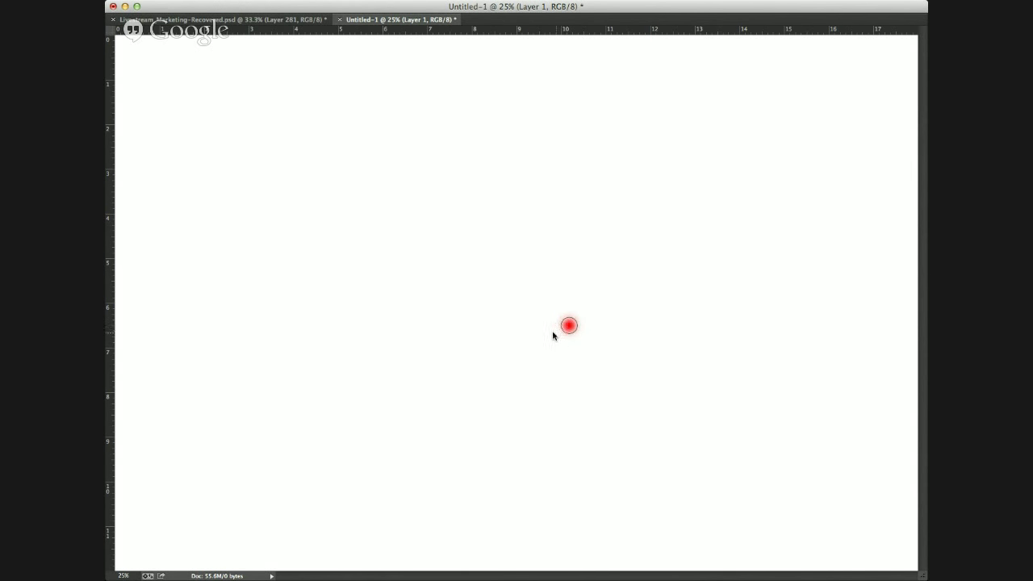
key("super+z")
mouse_move(266, 267)
left_mouse_down()
mouse_move(447, 313)
mouse_move(762, 468)
left_mouse_up()
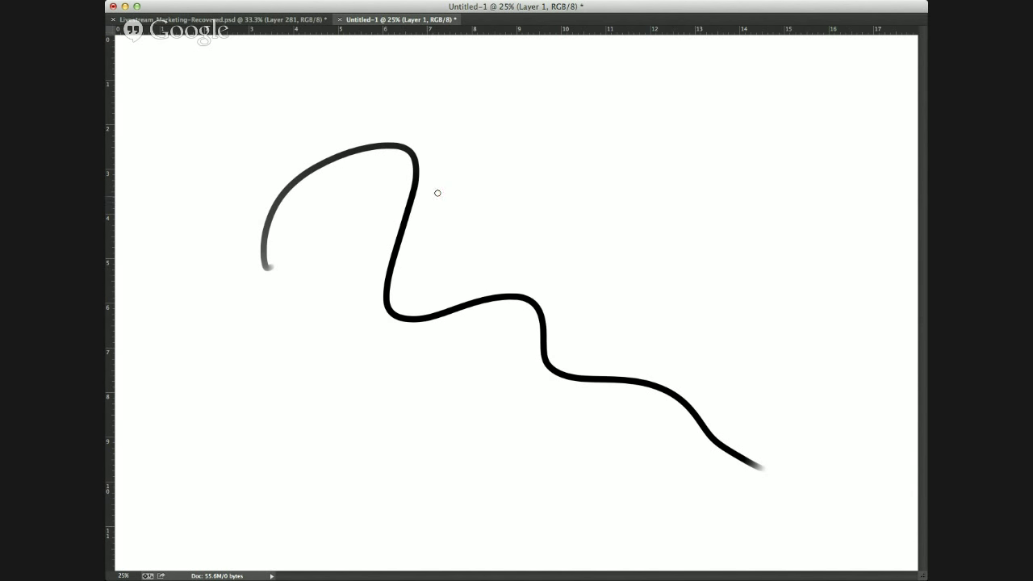
key("super+z")
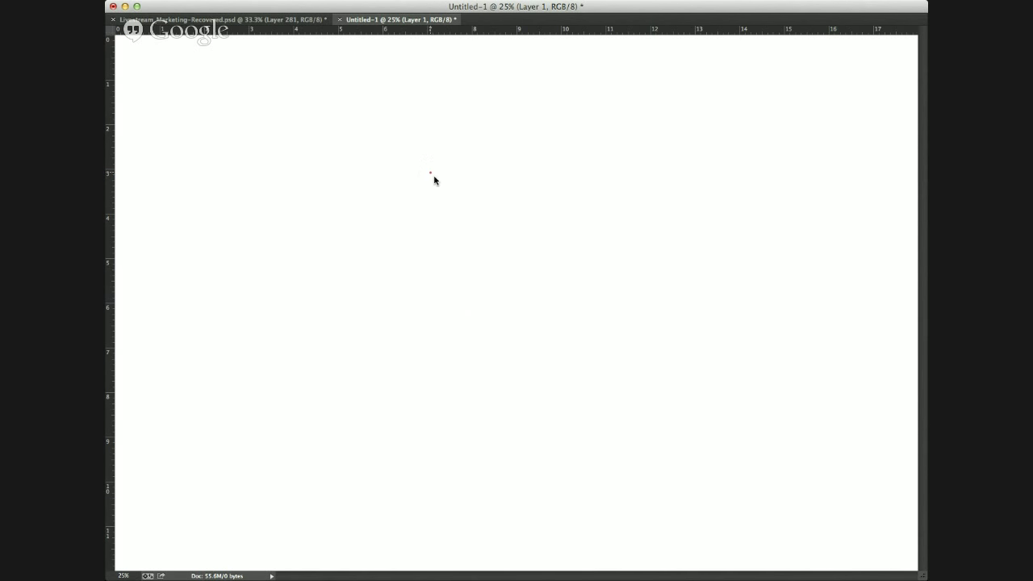
- Sketch the left crystal's lower edges and base line, undoing false starts
mouse_move(427, 127)
left_mouse_down()
mouse_move(417, 164)
mouse_move(429, 128)
mouse_move(439, 250)
mouse_move(465, 276)
mouse_move(422, 223)
mouse_move(393, 274)
mouse_move(413, 303)
mouse_move(473, 322)
left_mouse_up()
key("super+z")
mouse_move(401, 279)
left_mouse_down()
mouse_move(414, 358)
mouse_move(405, 335)
mouse_move(400, 376)
mouse_move(403, 343)
mouse_move(357, 308)
left_mouse_up()
key("super+z")
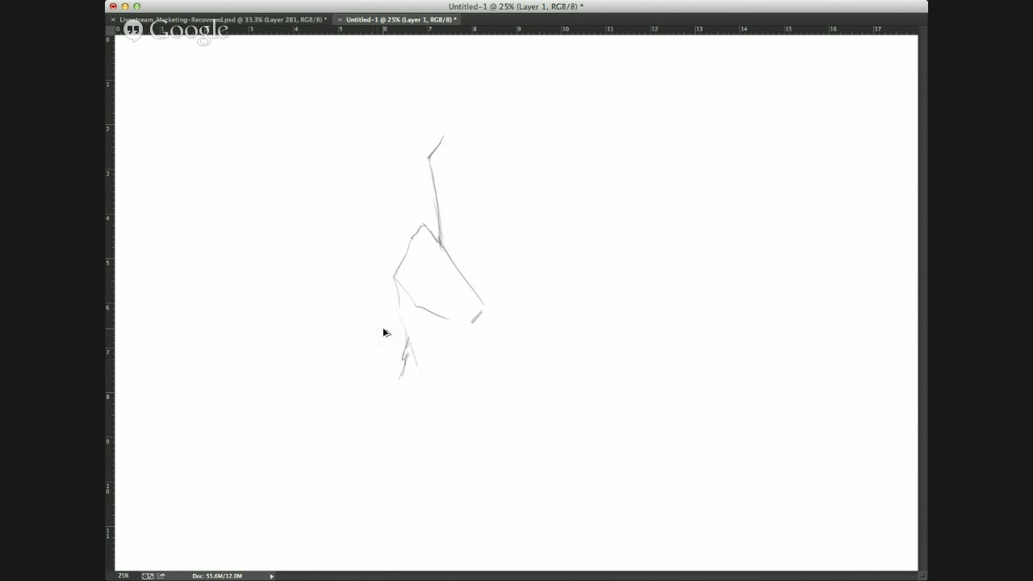
mouse_move(407, 345)
left_mouse_down()
mouse_move(365, 289)
mouse_move(355, 322)
mouse_move(376, 378)
mouse_move(359, 381)
mouse_move(409, 400)
left_mouse_up()
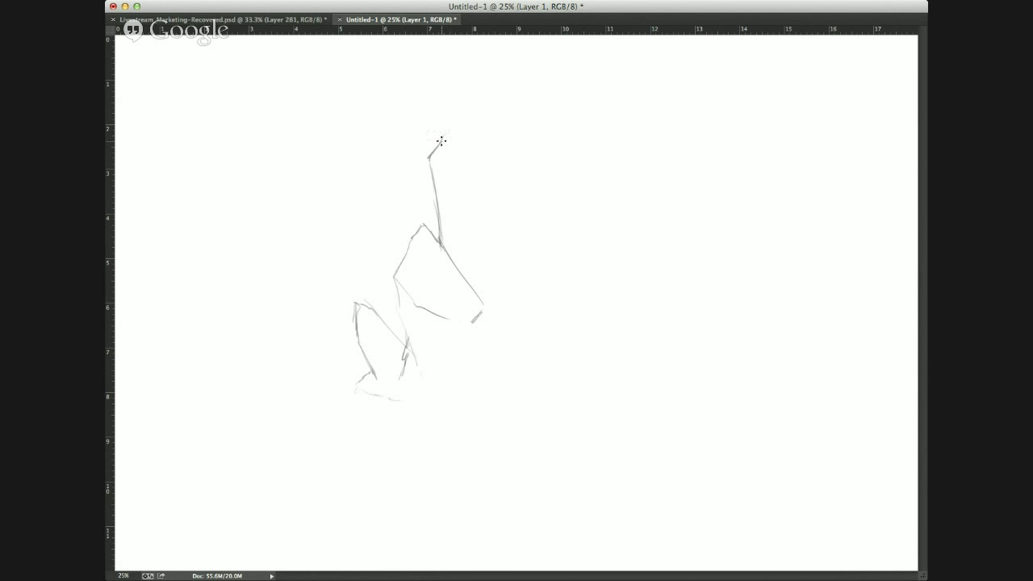
- Outline the tall crystal's top, facets and right side, and begin the right crystal's edge
mouse_move(441, 141)
left_mouse_down()
mouse_move(464, 135)
mouse_move(484, 175)
mouse_move(470, 208)
left_mouse_up()
mouse_move(433, 161)
left_mouse_down()
mouse_move(459, 193)
mouse_move(480, 267)
left_mouse_up()
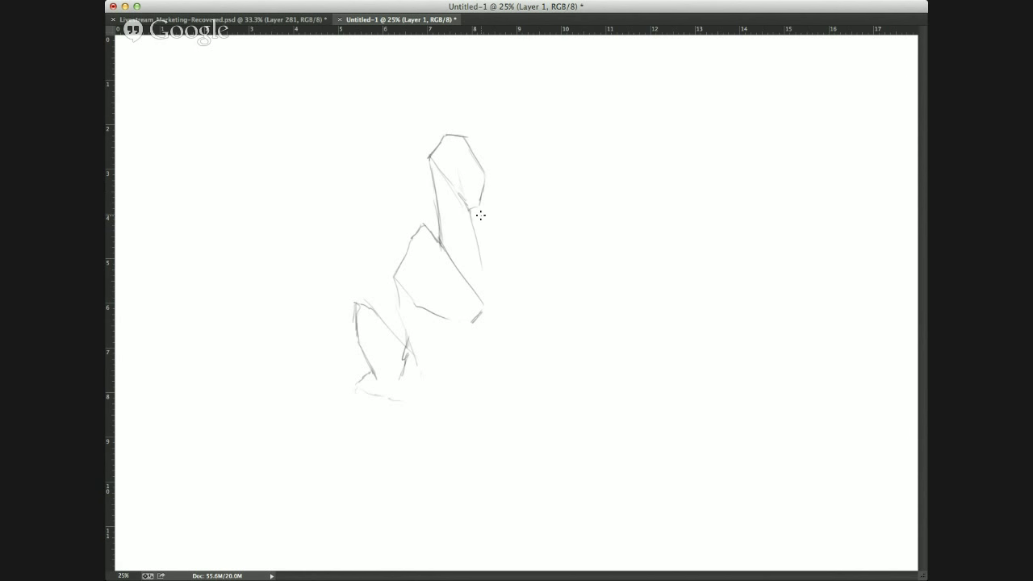
left_click_drag(479, 212, 492, 258)
left_click_drag(480, 160, 517, 289)
left_click_drag(494, 205, 531, 326)
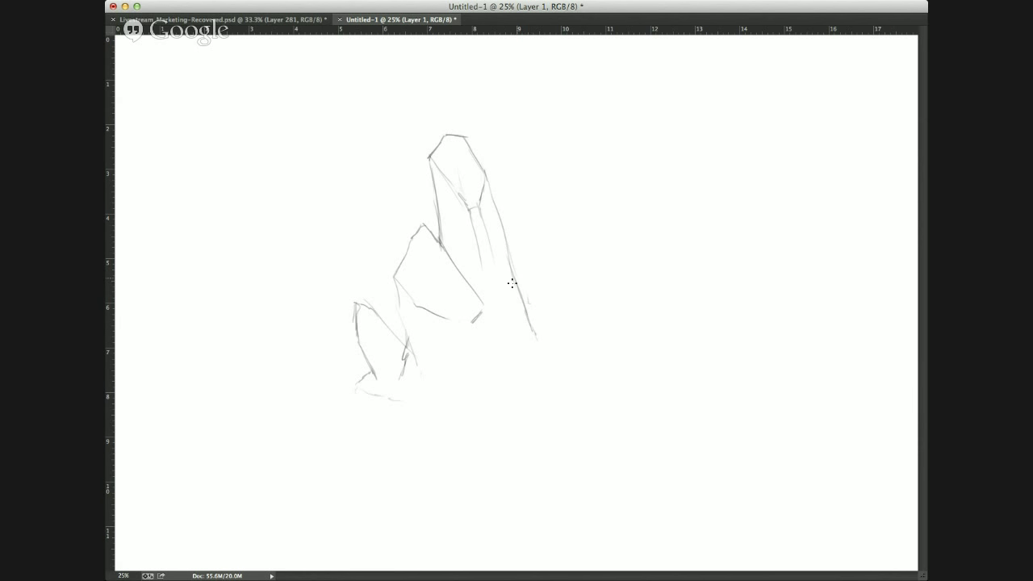
mouse_move(516, 289)
left_mouse_down()
mouse_move(548, 220)
mouse_move(534, 259)
mouse_move(558, 211)
mouse_move(589, 191)
mouse_move(555, 213)
mouse_move(593, 203)
mouse_move(567, 359)
left_mouse_up()
key("super+alt+z")
key("super+alt+z")
- Add the right crystal's lines, small front crystals, left-crystal facets and the rocky base
mouse_move(583, 288)
left_mouse_down()
mouse_move(572, 354)
mouse_move(556, 361)
mouse_move(561, 337)
mouse_move(542, 323)
mouse_move(536, 341)
mouse_move(533, 330)
mouse_move(497, 325)
mouse_move(480, 336)
mouse_move(474, 382)
left_mouse_up()
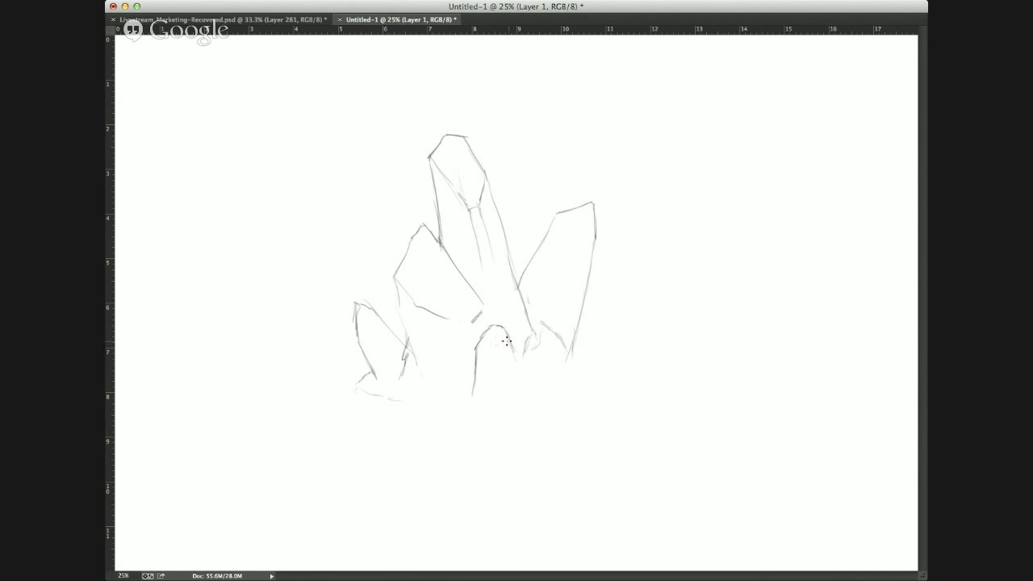
mouse_move(506, 340)
left_mouse_down()
mouse_move(520, 376)
mouse_move(488, 346)
mouse_move(506, 353)
mouse_move(504, 336)
mouse_move(497, 365)
mouse_move(484, 354)
mouse_move(504, 385)
left_mouse_up()
left_click_drag(473, 344, 470, 327)
mouse_move(441, 300)
left_mouse_down()
mouse_move(427, 264)
mouse_move(440, 301)
mouse_move(478, 319)
mouse_move(475, 280)
mouse_move(488, 327)
left_mouse_up()
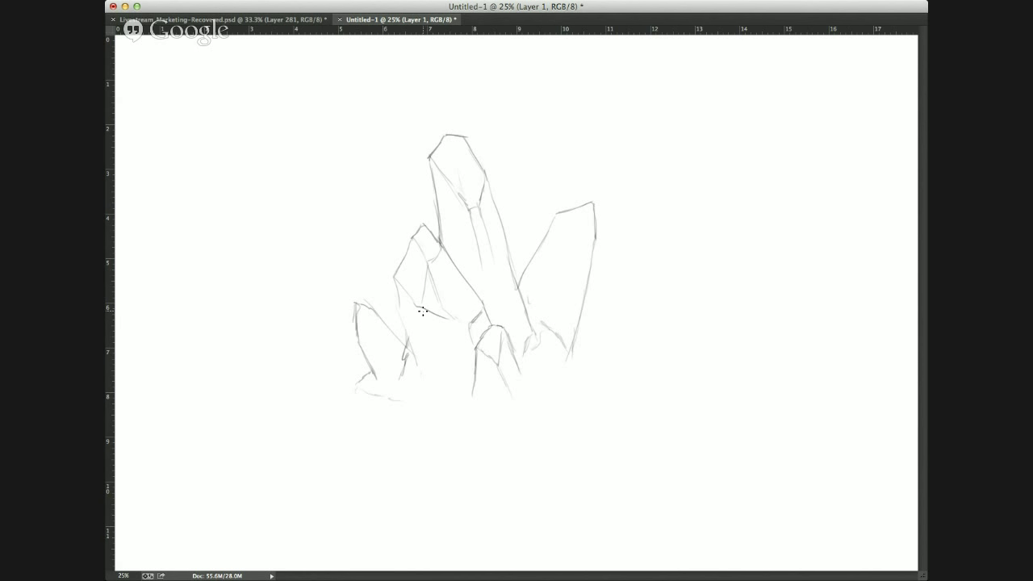
left_click_drag(422, 310, 423, 332)
mouse_move(576, 329)
left_mouse_down()
mouse_move(610, 307)
mouse_move(610, 338)
mouse_move(618, 312)
mouse_move(602, 373)
mouse_move(613, 341)
mouse_move(598, 340)
mouse_move(628, 391)
mouse_move(557, 429)
left_mouse_up()
mouse_move(433, 405)
left_mouse_down()
mouse_move(425, 428)
mouse_move(516, 456)
left_mouse_up()
mouse_move(556, 220)
left_mouse_down()
mouse_move(560, 247)
mouse_move(599, 245)
mouse_move(557, 272)
mouse_move(564, 246)
mouse_move(541, 321)
mouse_move(564, 262)
mouse_move(558, 301)
left_mouse_up()
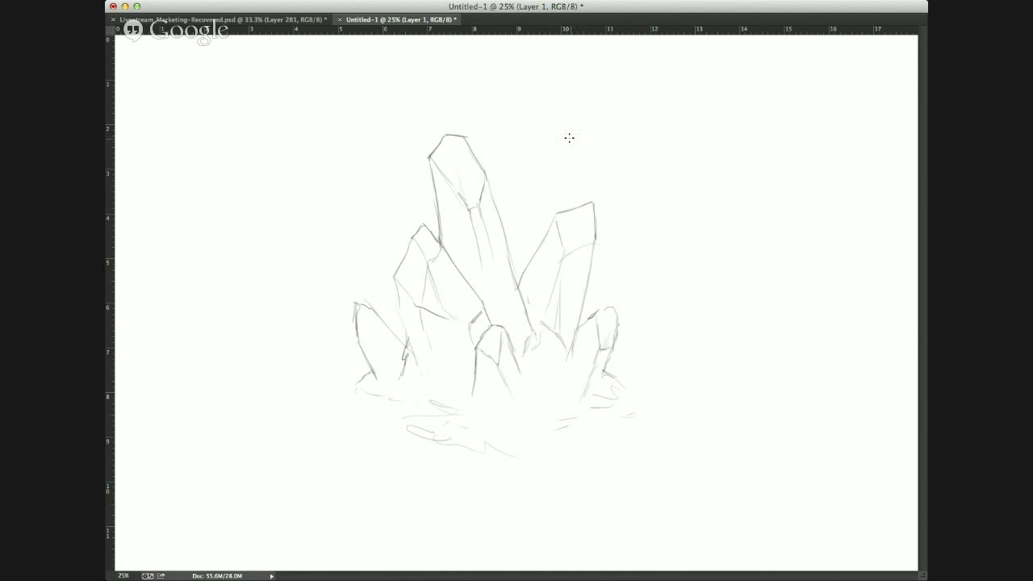
- Draw and undo an arrow, loop and extra mark, then switch to the Background layer
mouse_move(572, 112)
left_mouse_down()
mouse_move(561, 165)
mouse_move(587, 158)
left_mouse_up()
key("ctrl+z")
mouse_move(576, 145)
left_mouse_down()
mouse_move(339, 459)
mouse_move(476, 99)
mouse_move(341, 153)
left_mouse_up()
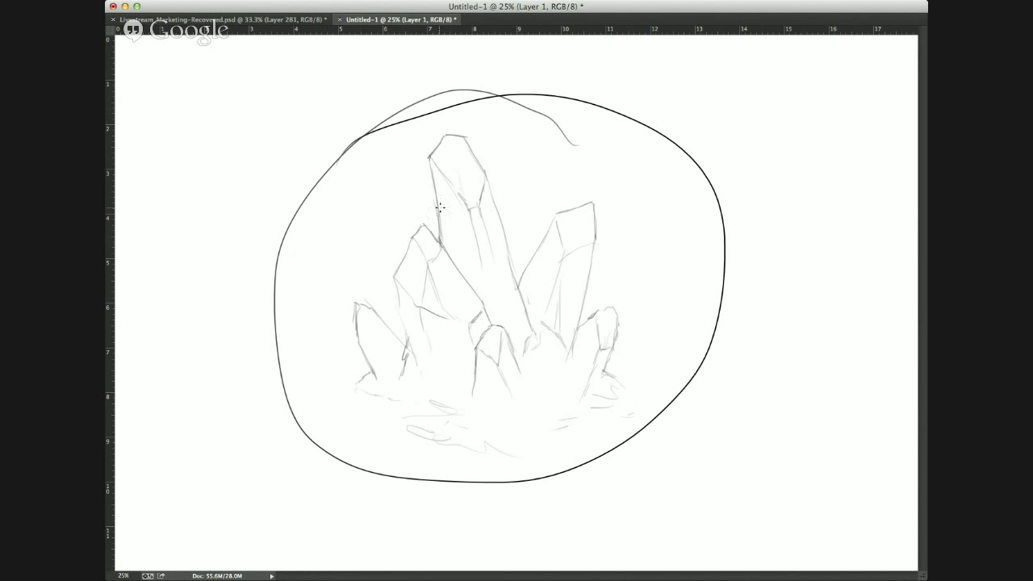
left_click_drag(650, 114, 595, 267)
key("super+alt+z")
key("super+alt+z")
key("super+alt+z")
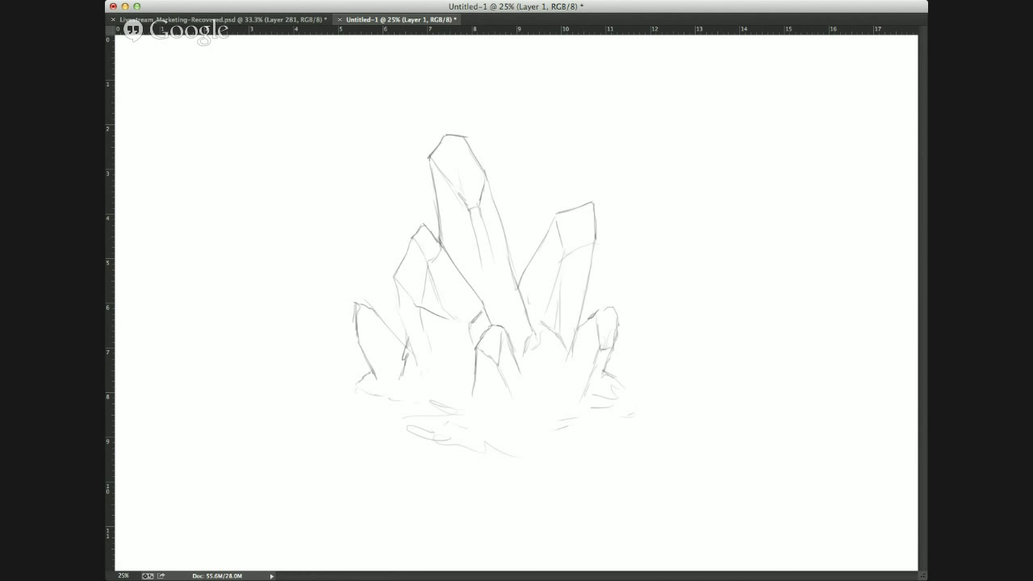
key("alt+bracketleft")
- Add a new empty layer and enlarge the soft round brush
key("super+shift+alt+n")
left_click(505, 207)
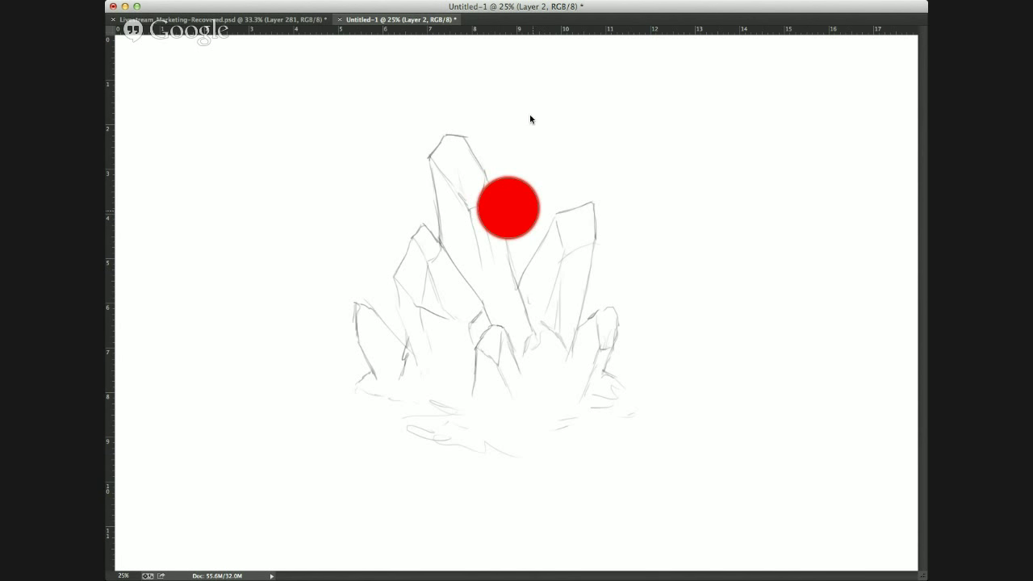
left_click(513, 192)
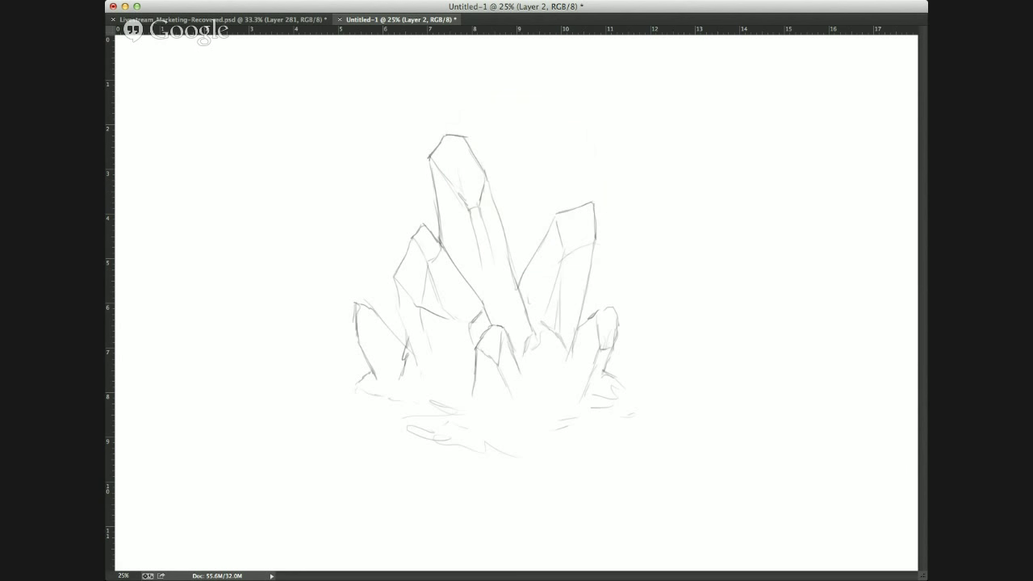
mouse_move(452, 127)
left_mouse_down()
mouse_move(475, 127)
mouse_move(476, 208)
left_mouse_up()
mouse_move(452, 145)
left_mouse_down()
mouse_move(536, 152)
mouse_move(473, 253)
mouse_move(508, 288)
mouse_move(484, 298)
mouse_move(597, 210)
mouse_move(565, 322)
mouse_move(569, 266)
mouse_move(613, 355)
mouse_move(404, 258)
mouse_move(449, 276)
left_mouse_up()
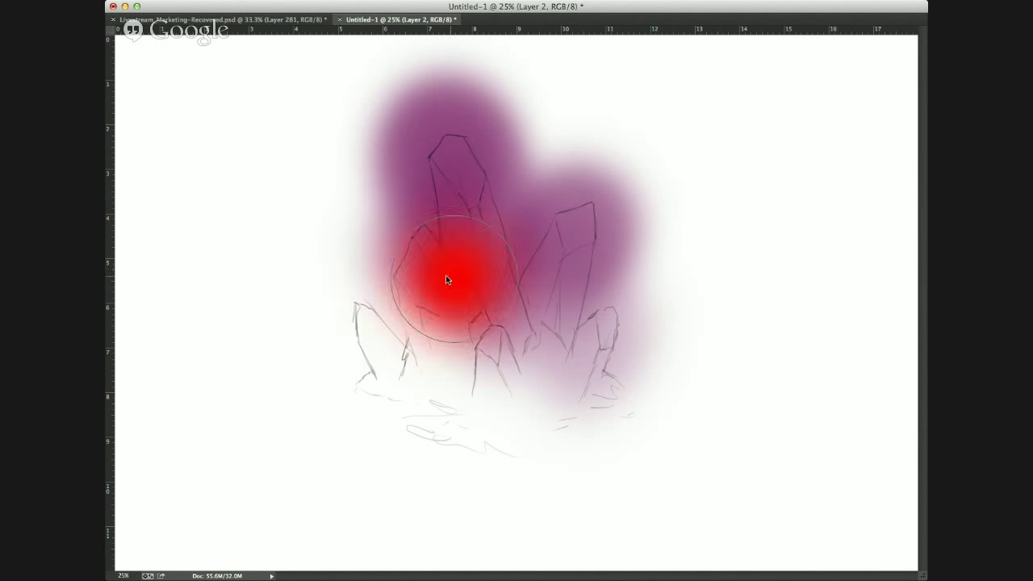
- Paint soft purple over the left, tall and right crystals and the small left crystal
mouse_move(408, 234)
left_mouse_down()
mouse_move(420, 275)
mouse_move(400, 282)
mouse_move(440, 300)
mouse_move(403, 323)
mouse_move(428, 306)
mouse_move(439, 355)
mouse_move(403, 259)
mouse_move(428, 250)
mouse_move(407, 246)
mouse_move(417, 233)
mouse_move(448, 271)
left_mouse_up()
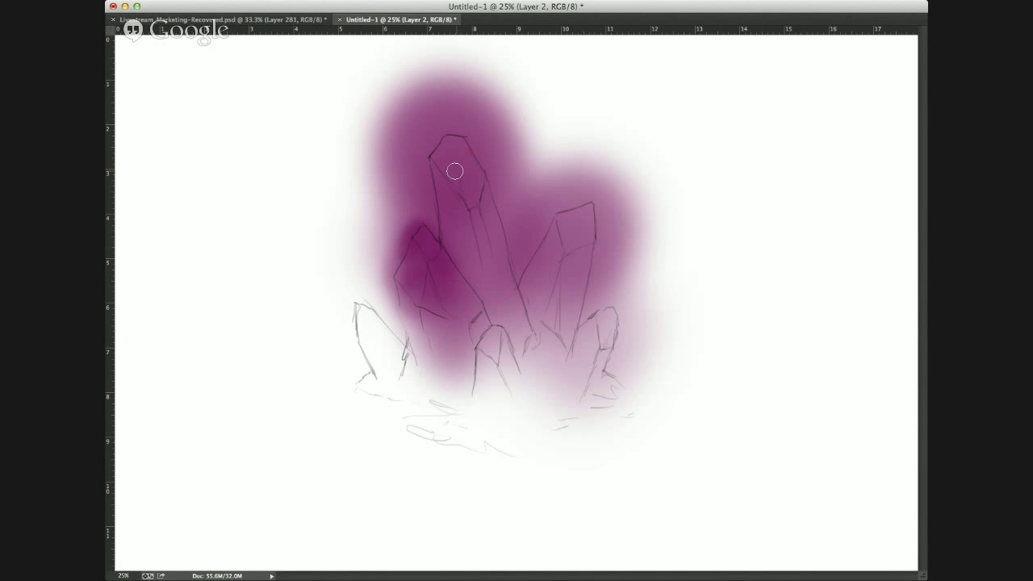
mouse_move(433, 153)
left_mouse_down()
mouse_move(463, 131)
mouse_move(483, 205)
mouse_move(438, 196)
mouse_move(451, 168)
mouse_move(435, 133)
mouse_move(448, 111)
mouse_move(462, 129)
left_mouse_up()
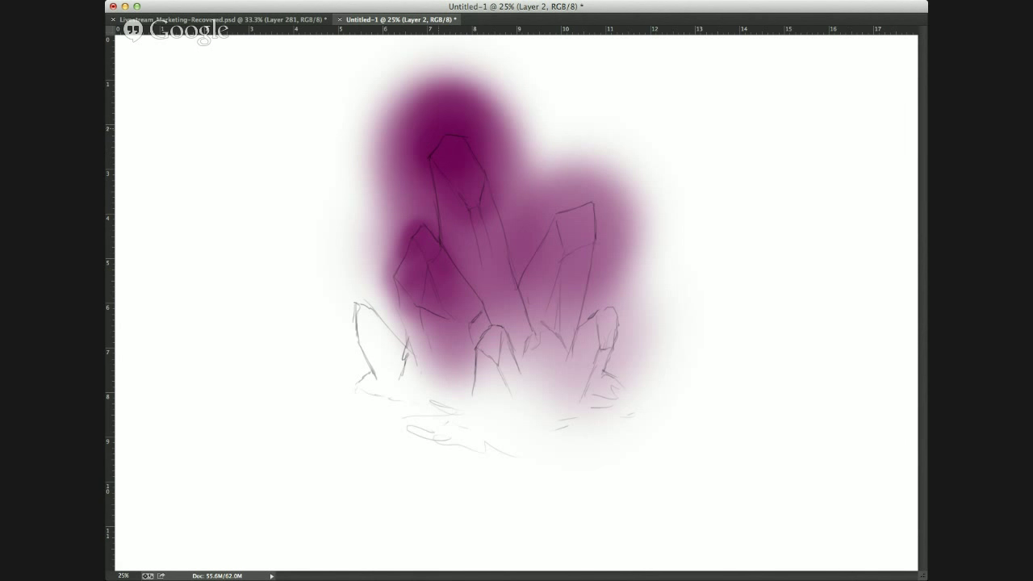
left_click_drag(499, 211, 484, 249)
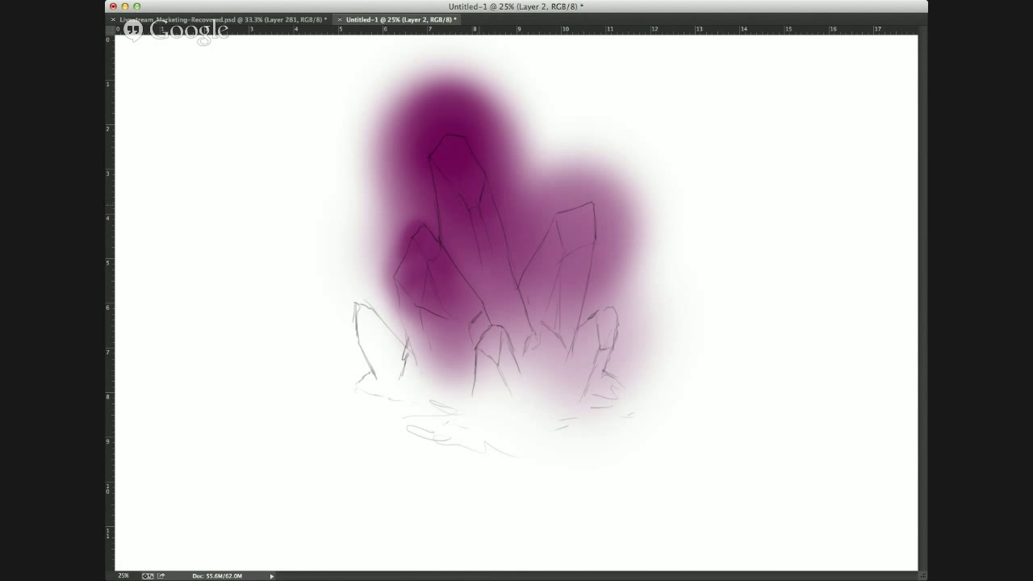
mouse_move(569, 190)
left_mouse_down()
mouse_move(583, 238)
mouse_move(570, 271)
left_mouse_up()
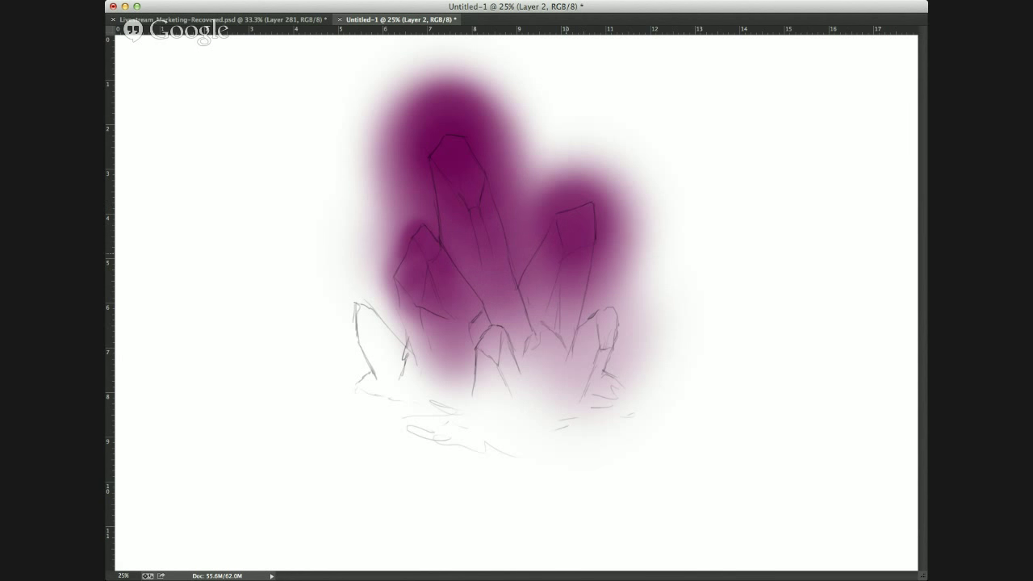
mouse_move(327, 321)
left_mouse_down()
mouse_move(353, 303)
mouse_move(369, 322)
mouse_move(367, 307)
mouse_move(411, 375)
left_mouse_up()
key("super+z")
left_click(489, 259)
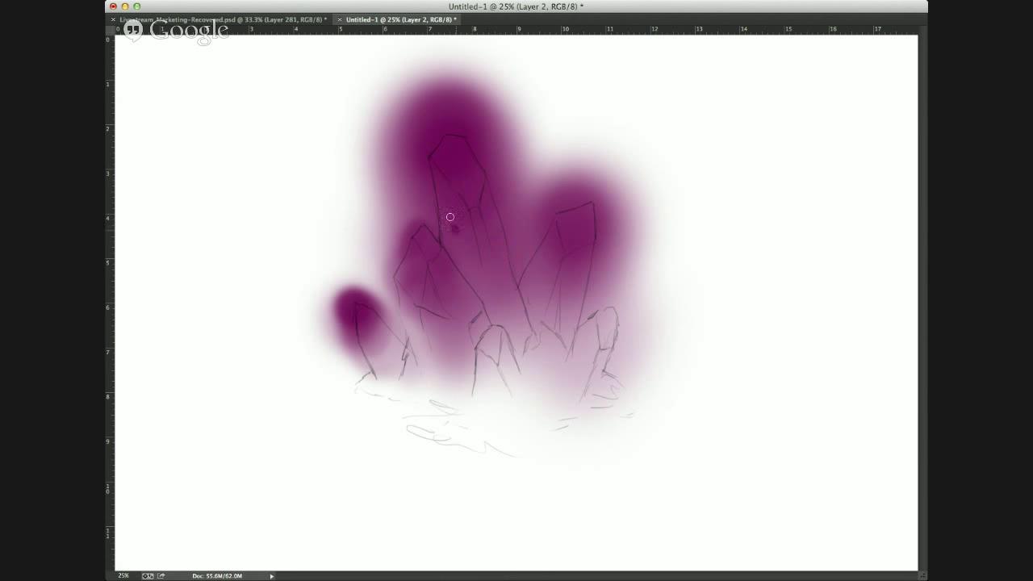
- Draw and undo an emphasis loop and arrow, then enlarge the brush
mouse_move(452, 219)
left_mouse_down()
mouse_move(475, 388)
mouse_move(428, 193)
left_mouse_up()
key("super+z")
mouse_move(277, 126)
left_mouse_down()
mouse_move(420, 219)
mouse_move(403, 228)
mouse_move(440, 244)
left_mouse_up()
key("super+z")
key("bracketright")
key("bracketright")
key("bracketright")
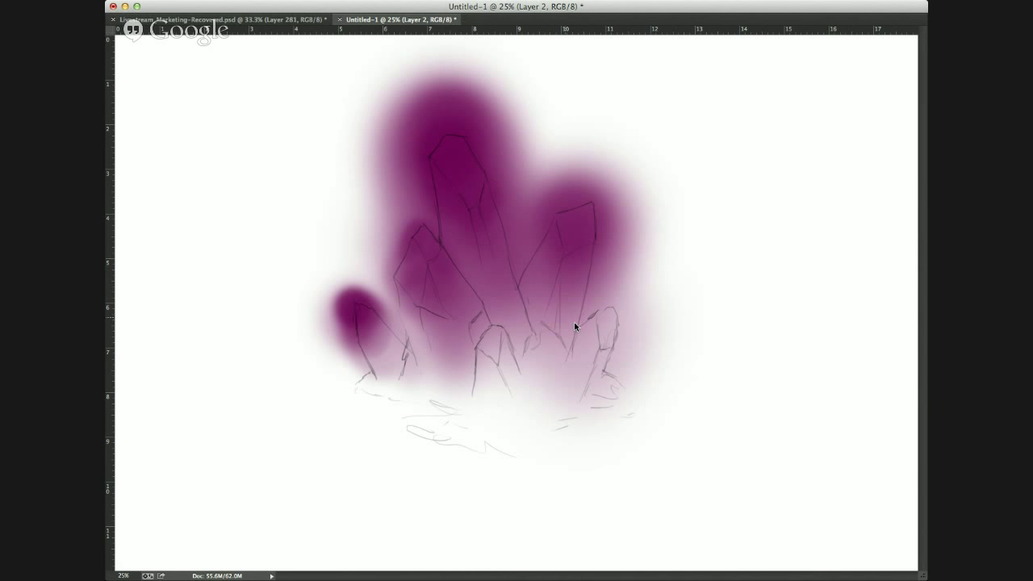
- Fill the small right crystal, lower central crystal, gaps and base with purple
left_click(608, 319)
mouse_move(607, 318)
left_mouse_down()
mouse_move(593, 349)
mouse_move(597, 309)
mouse_move(582, 397)
left_mouse_up()
mouse_move(557, 334)
left_mouse_down()
mouse_move(537, 343)
mouse_move(504, 332)
mouse_move(486, 354)
mouse_move(504, 388)
mouse_move(498, 355)
mouse_move(520, 403)
mouse_move(500, 415)
left_mouse_up()
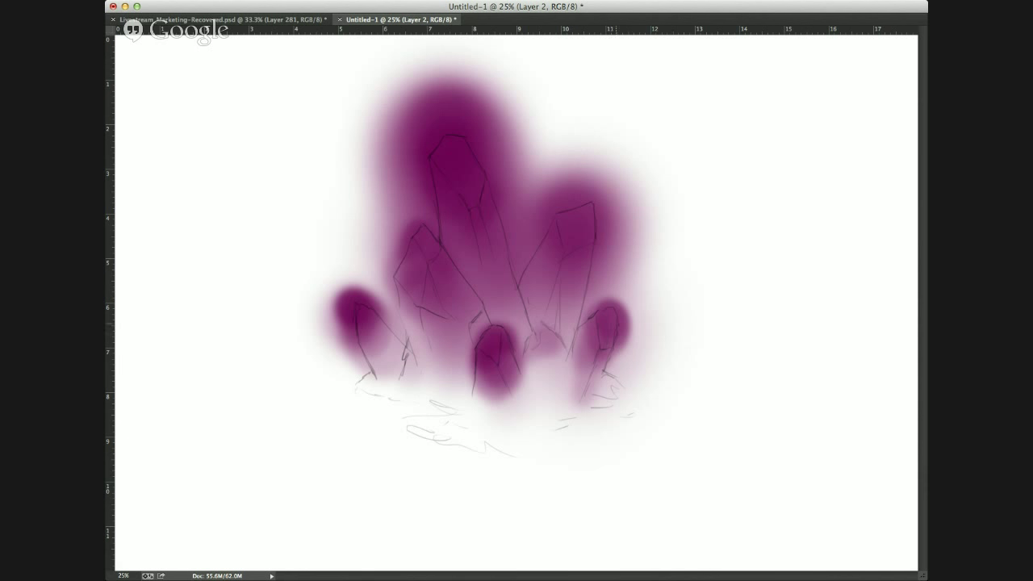
mouse_move(387, 359)
left_mouse_down()
mouse_move(380, 346)
mouse_move(399, 387)
mouse_move(445, 381)
mouse_move(456, 394)
left_mouse_up()
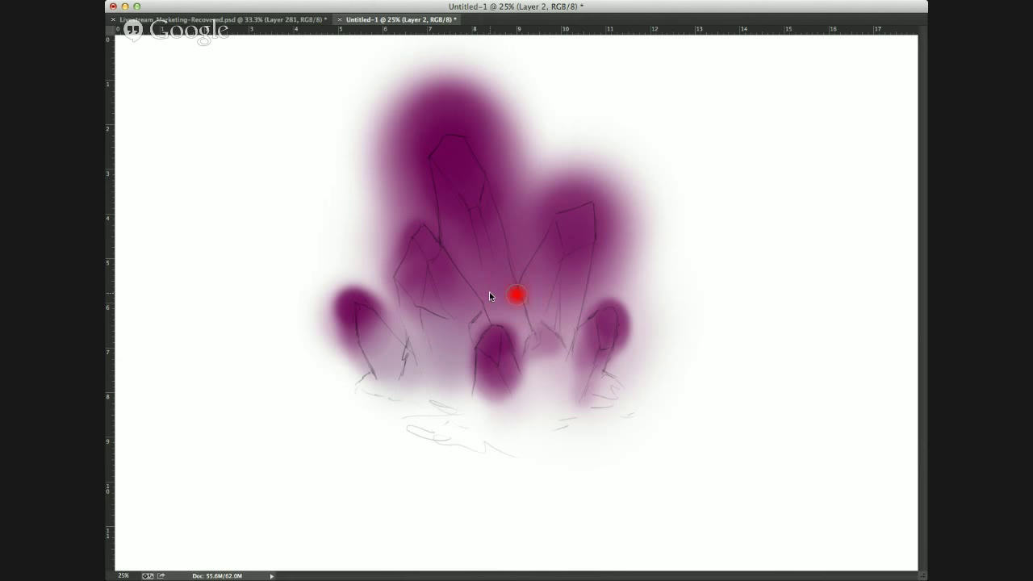
mouse_move(487, 312)
left_mouse_down()
mouse_move(514, 329)
mouse_move(516, 346)
mouse_move(514, 300)
mouse_move(496, 282)
mouse_move(491, 303)
mouse_move(480, 244)
mouse_move(473, 261)
mouse_move(508, 308)
left_mouse_up()
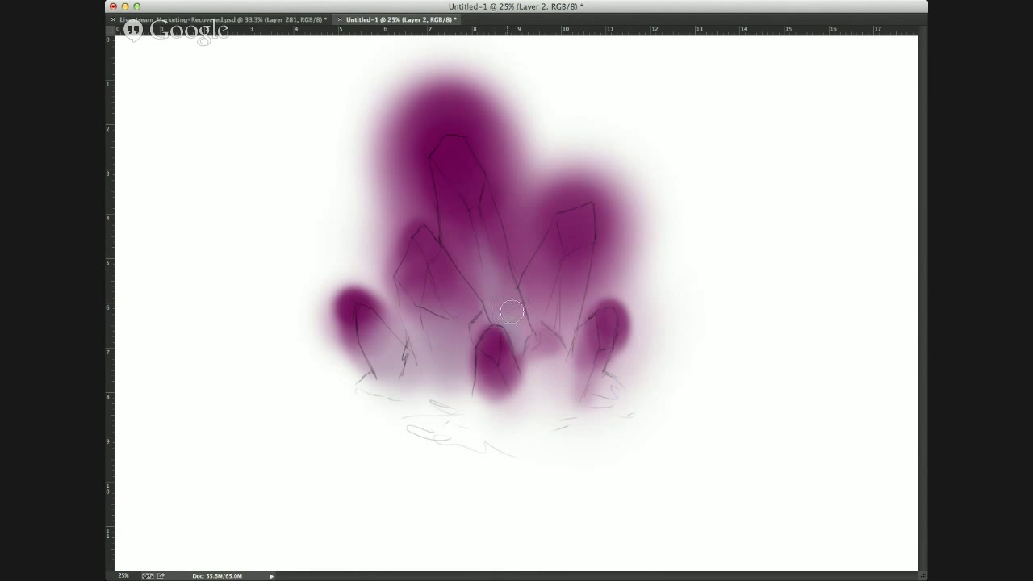
mouse_move(554, 350)
left_mouse_down()
mouse_move(541, 383)
mouse_move(609, 404)
left_mouse_up()
mouse_move(484, 408)
left_mouse_down()
mouse_move(404, 408)
mouse_move(492, 420)
mouse_move(529, 395)
mouse_move(575, 421)
mouse_move(484, 424)
mouse_move(355, 393)
mouse_move(610, 407)
mouse_move(476, 436)
mouse_move(435, 431)
left_mouse_up()
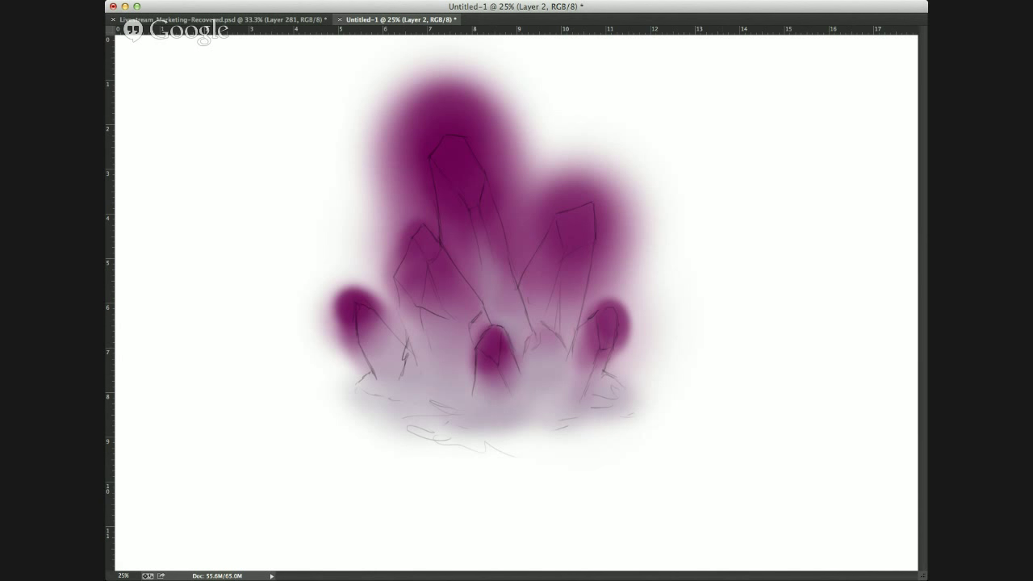
- Add orange-pink glows in the crystals' centre and darken the small central crystal's base
mouse_move(481, 249)
left_mouse_down()
mouse_move(484, 301)
mouse_move(416, 348)
left_mouse_up()
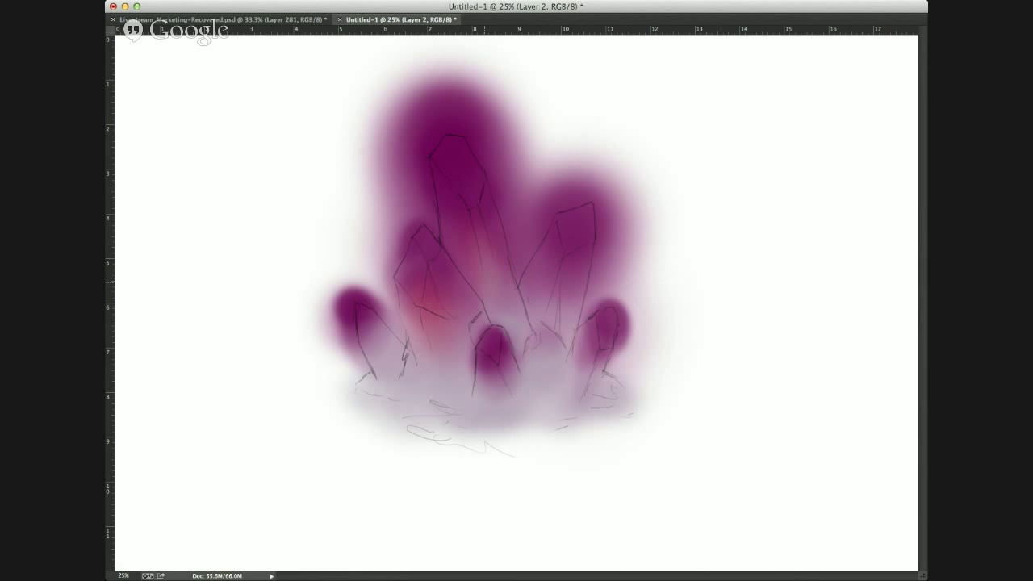
key("super+z")
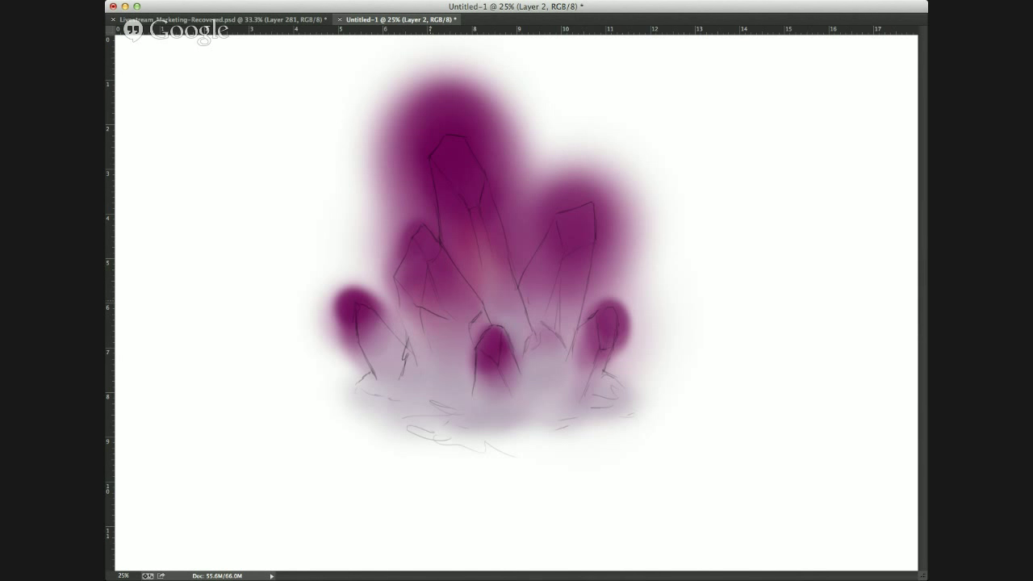
left_click_drag(433, 320, 445, 313)
left_click_drag(502, 385, 510, 392)
- Sample magenta to deepen the tall and left crystals, then add a new Layer 3
left_click(494, 219, "alt")
left_click_drag(454, 183, 460, 211)
mouse_move(381, 319)
left_mouse_down()
mouse_move(373, 328)
mouse_move(384, 367)
left_mouse_up()
left_click(368, 300, "alt")
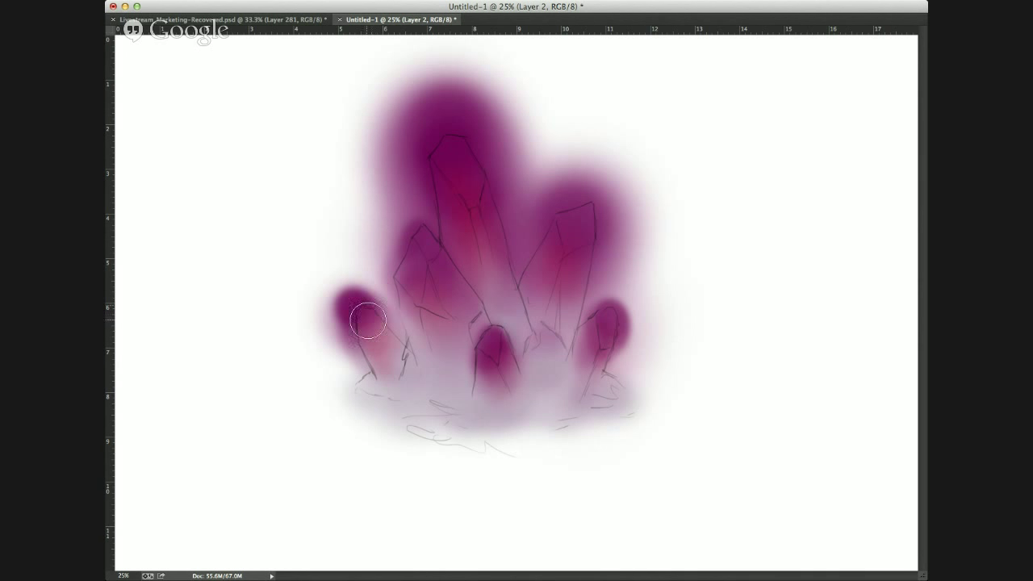
left_click_drag(357, 307, 379, 363)
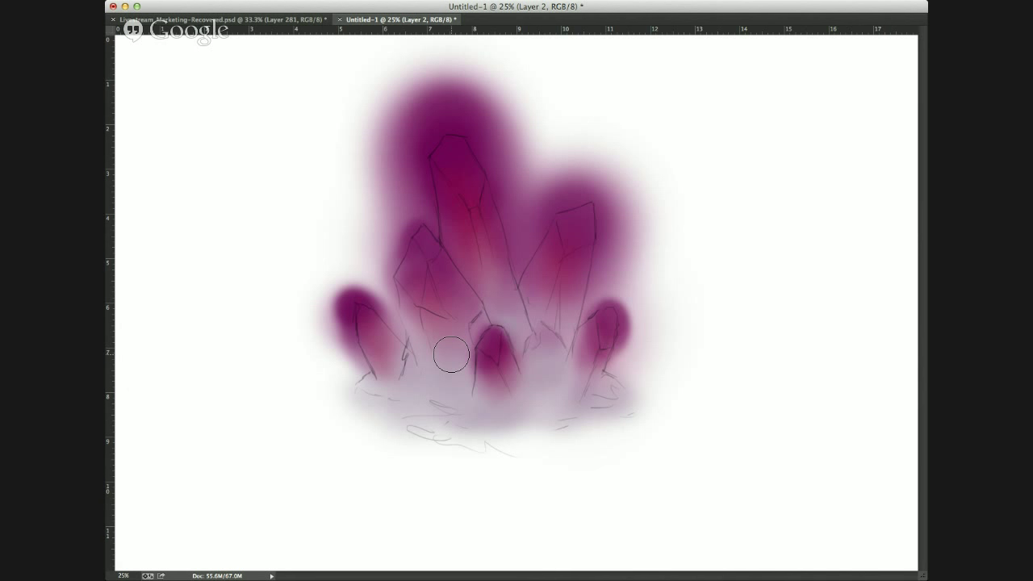
mouse_move(438, 185)
left_mouse_down()
mouse_move(479, 167)
mouse_move(507, 190)
mouse_move(538, 136)
mouse_move(363, 81)
mouse_move(439, 157)
mouse_move(538, 174)
mouse_move(527, 210)
left_mouse_up()
left_click(514, 193)
left_click(534, 172)
left_click(272, 100)
- Demo a polygonal lasso facet filled with purple, then clear and deselect it
left_click(255, 196)
left_click(343, 245)
left_click(333, 127)
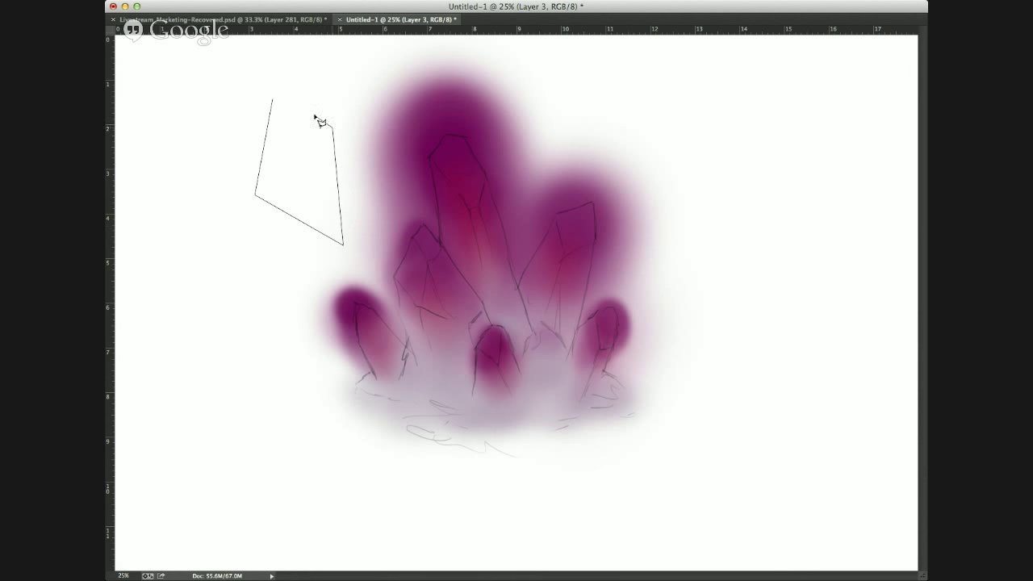
left_click(277, 108)
mouse_move(275, 149)
left_mouse_down()
mouse_move(297, 117)
mouse_move(293, 162)
mouse_move(338, 238)
left_mouse_up()
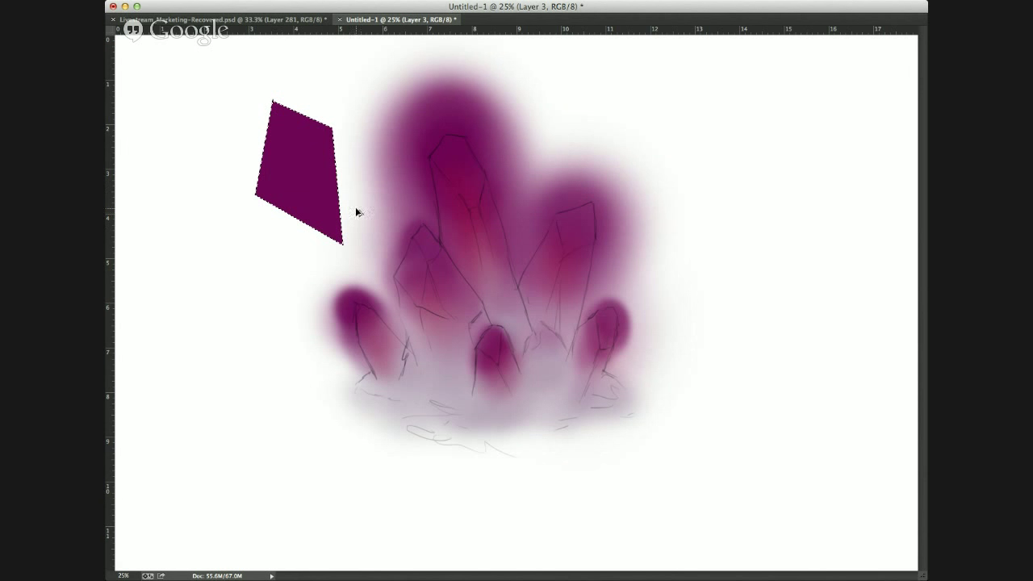
key("Delete")
key("ctrl+d")
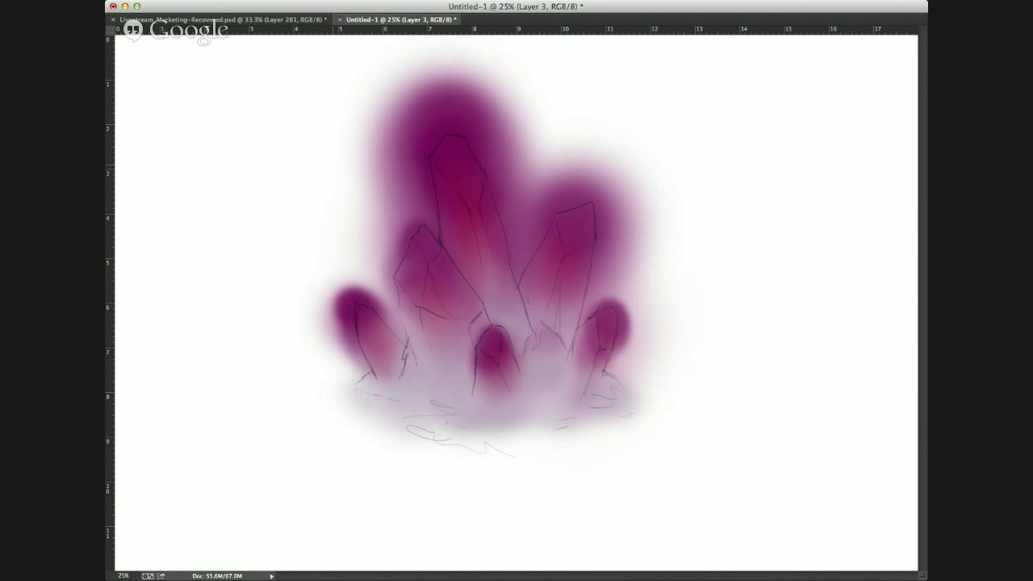
- Sample the tall crystal's purple and darken the left crystal's tip
left_click(460, 191)
left_click(452, 115)
mouse_move(429, 243)
left_mouse_down()
mouse_move(420, 230)
mouse_move(433, 258)
mouse_move(426, 237)
left_mouse_up()
key("super+z")
mouse_move(422, 242)
left_mouse_down()
mouse_move(428, 254)
mouse_move(433, 243)
left_mouse_up()
mouse_move(421, 233)
left_mouse_down()
mouse_move(435, 243)
mouse_move(424, 254)
left_mouse_up()
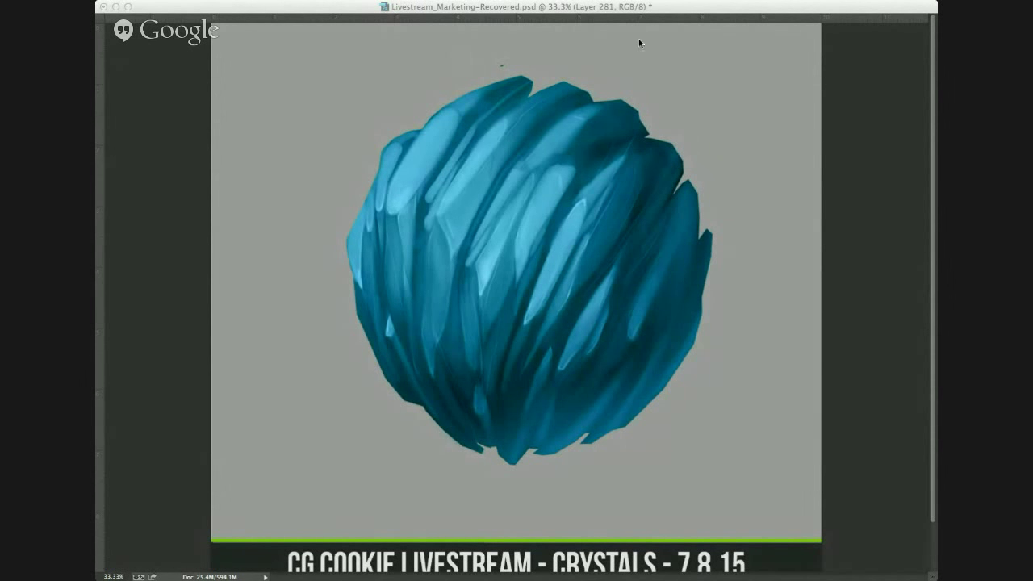
- Circle a sphere shard in maroon, then place and enlarge a crystal reference photo
left_click(622, 12)
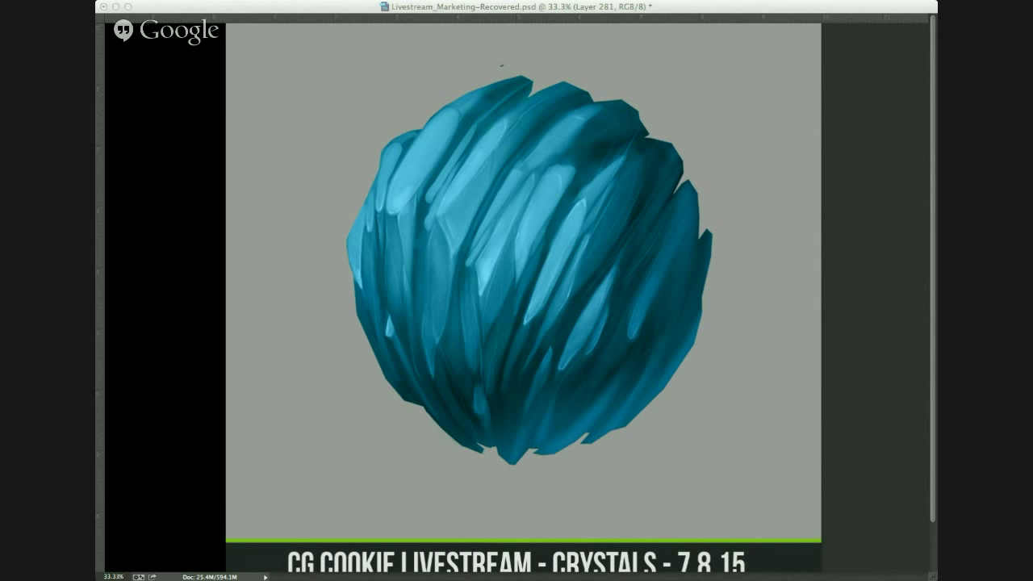
left_click(617, 11)
mouse_move(729, 98)
left_mouse_down()
mouse_move(757, 84)
mouse_move(699, 105)
mouse_move(692, 129)
mouse_move(718, 118)
mouse_move(673, 129)
left_mouse_up()
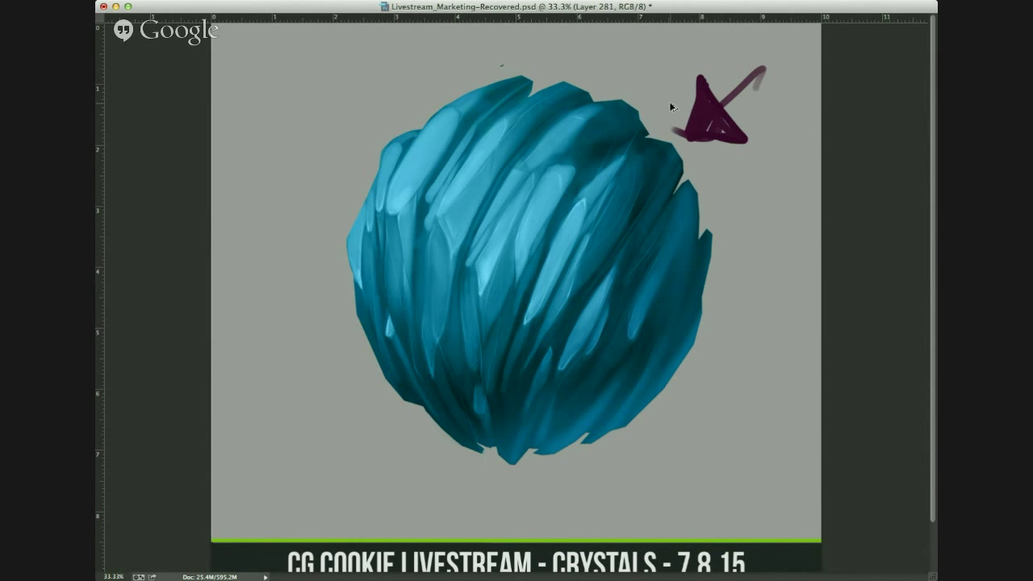
key("Delete")
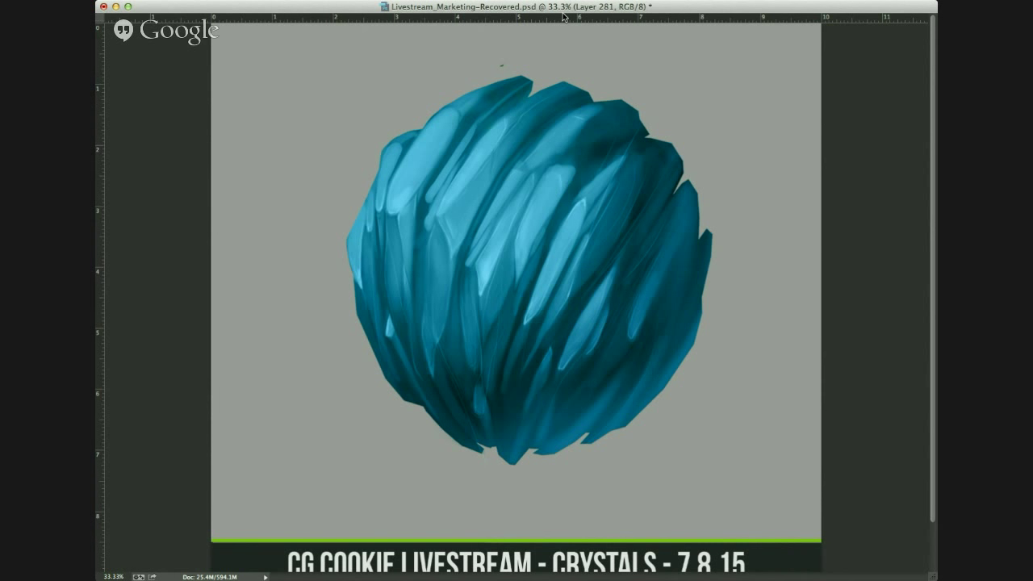
mouse_move(585, 165)
left_mouse_down()
mouse_move(561, 190)
mouse_move(603, 206)
left_mouse_up()
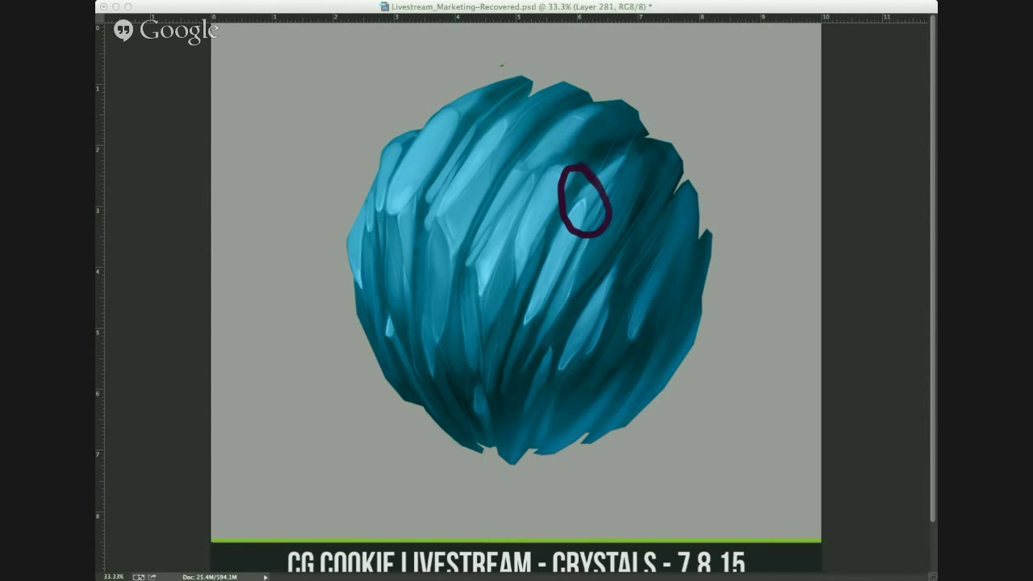
left_click_drag(113, 129, 805, 433)
left_click_drag(692, 333, 576, 157)
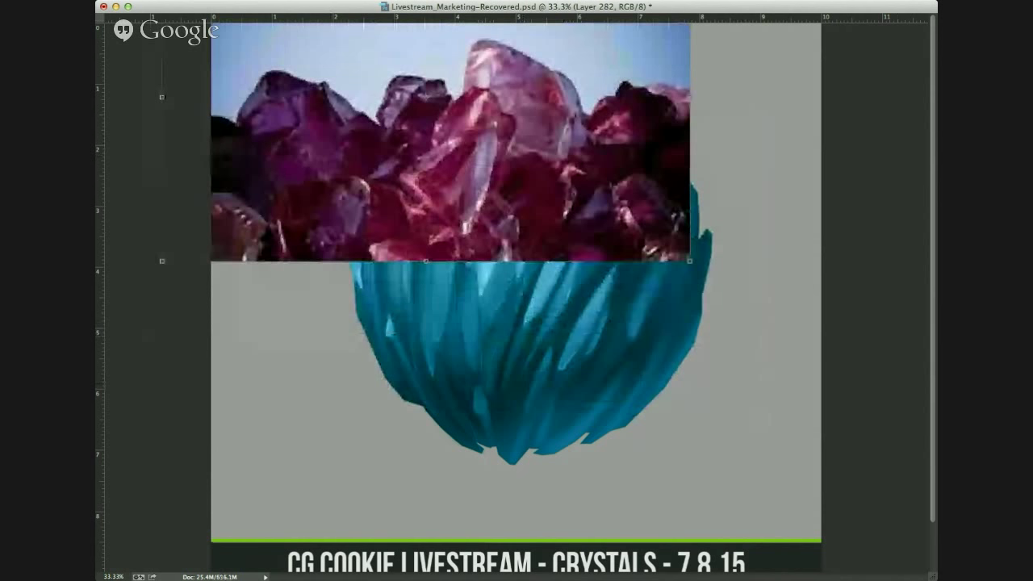
- Shrink the first photo into the top-left and place a second crystal photo at lower left
left_click_drag(690, 260, 505, 189)
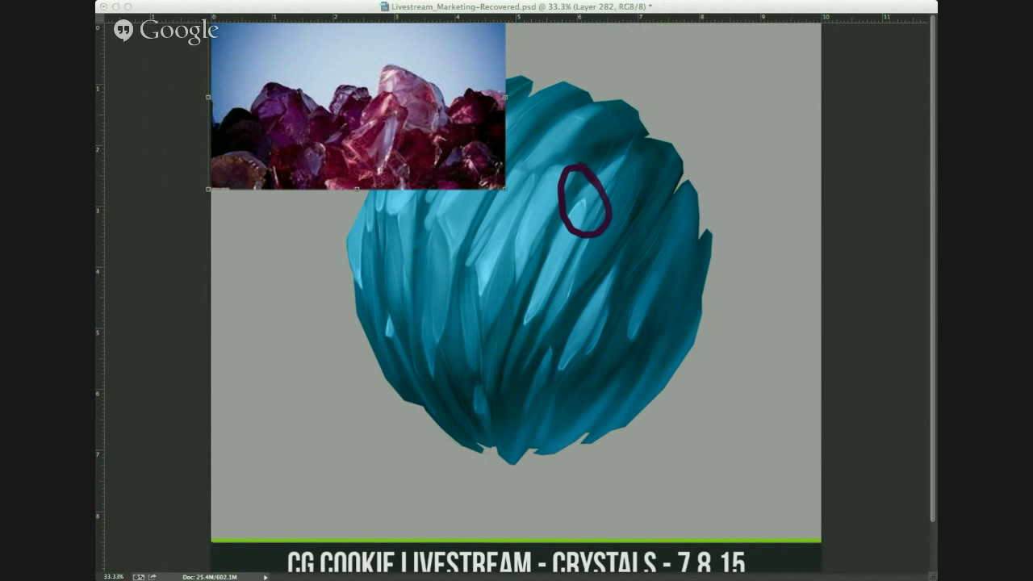
left_click_drag(105, 113, 363, 113)
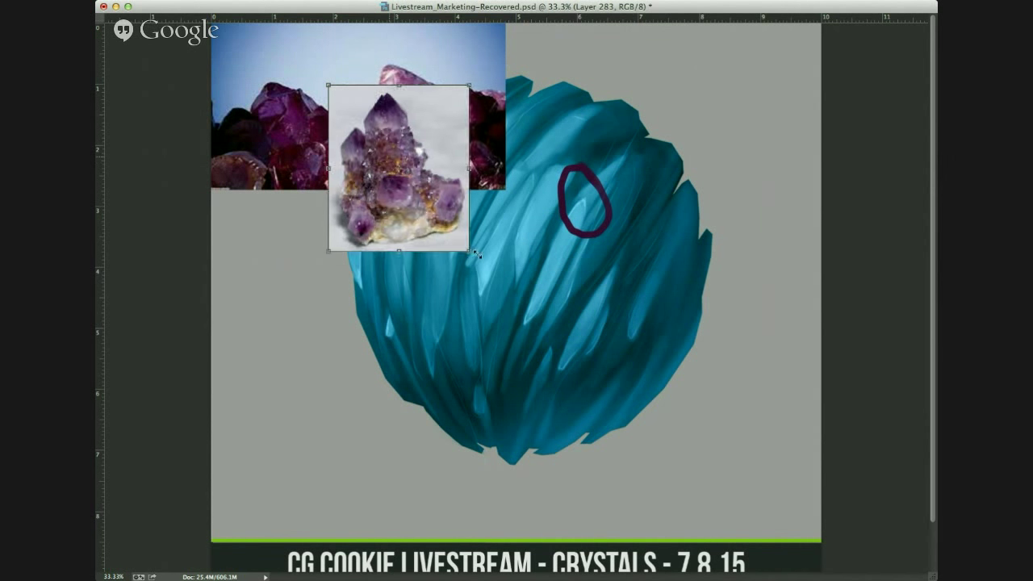
left_click_drag(461, 221, 390, 378)
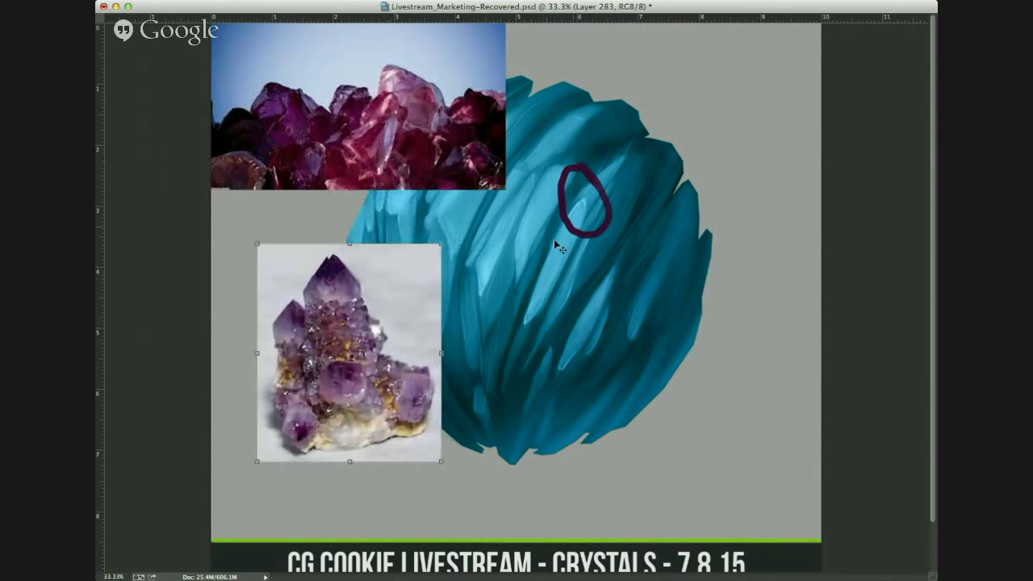
key("Return")
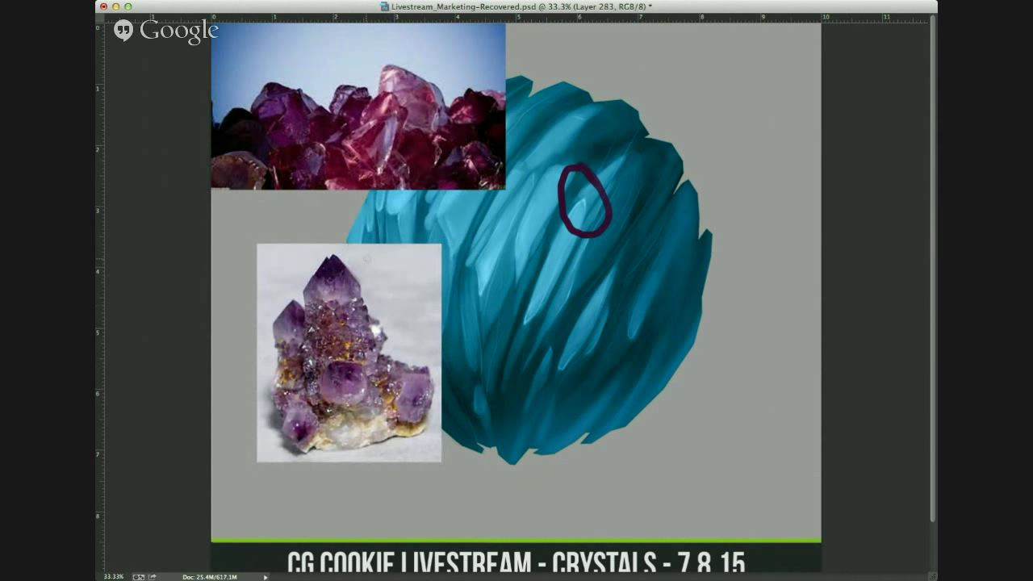
- Draw and undo a purple spiral and arrow over the photo
mouse_move(377, 272)
left_mouse_down()
mouse_move(353, 326)
mouse_move(283, 261)
mouse_move(314, 223)
mouse_move(350, 258)
left_mouse_up()
key("ctrl+z")
mouse_move(372, 208)
left_mouse_down()
mouse_move(340, 242)
mouse_move(361, 246)
mouse_move(343, 234)
left_mouse_up()
key("ctrl+z")
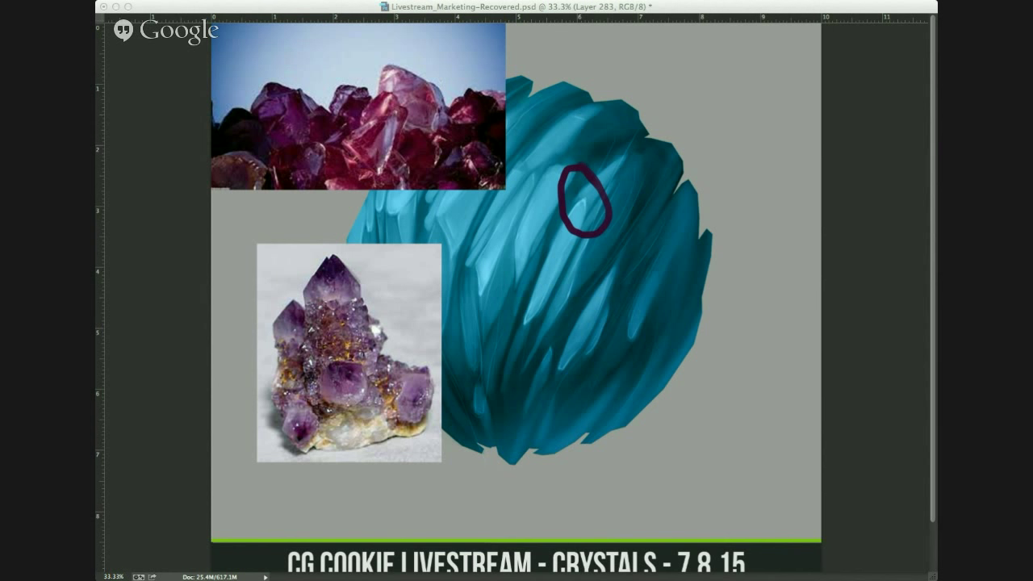
- Place a third amethyst photo, enlarge it and position it at the lower right
left_click_drag(1025, 242, 331, 166)
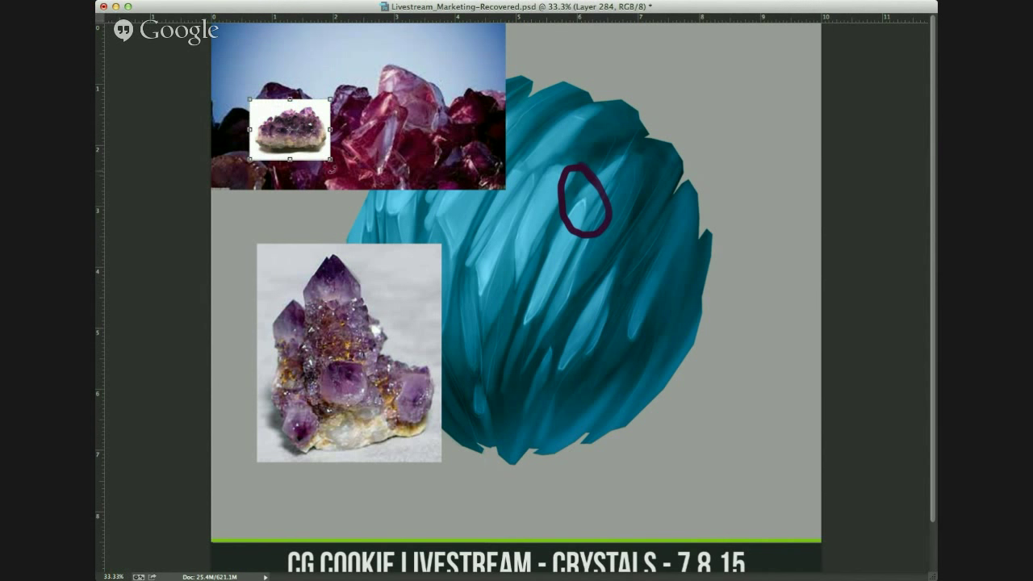
left_click_drag(381, 198, 487, 277)
left_click_drag(368, 188, 651, 388)
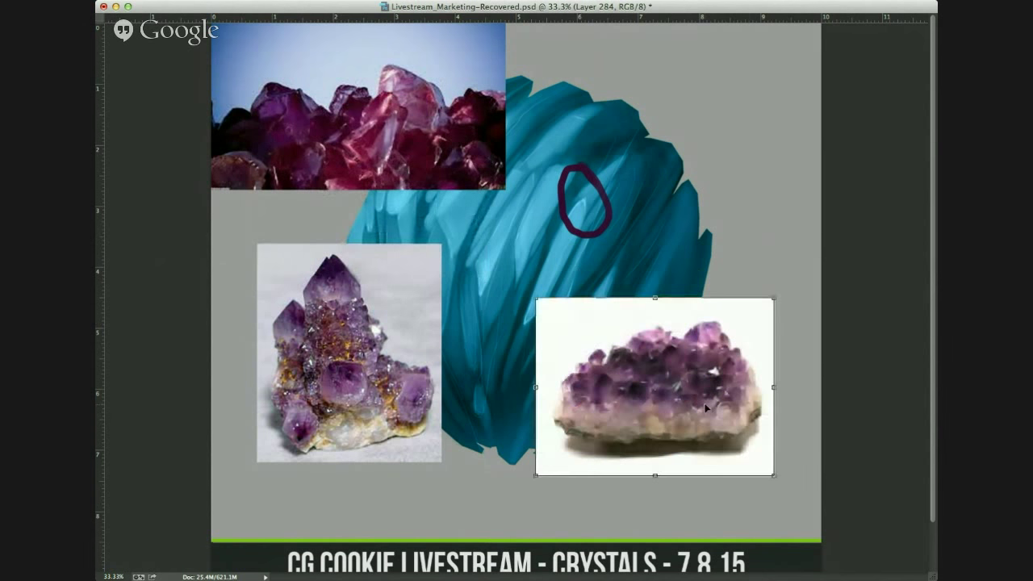
key("Return")
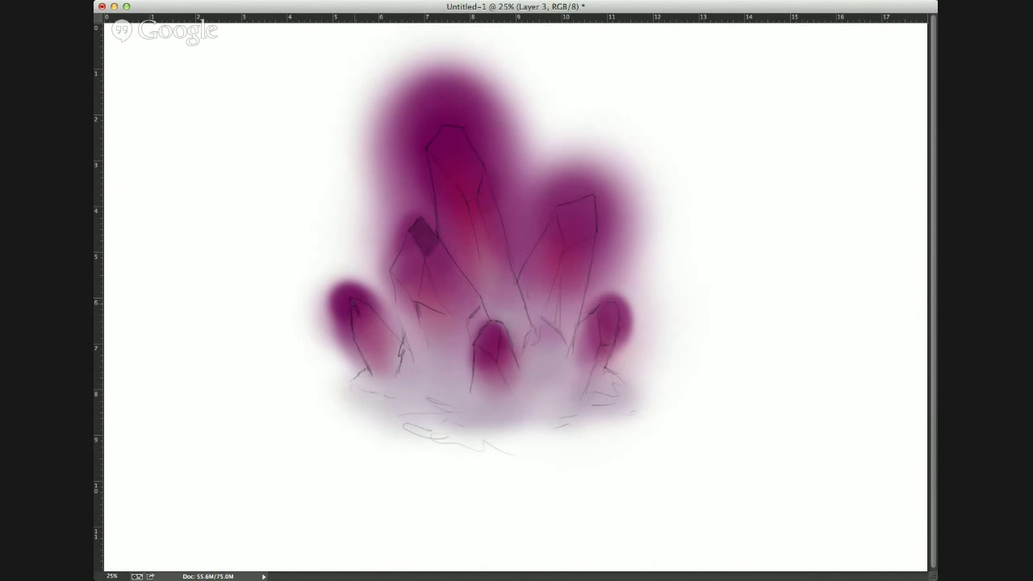
- Paint a dark purple stroke down the tall crystal's left edge on Layer 3
mouse_move(352, 303)
left_mouse_down()
mouse_move(355, 337)
mouse_move(352, 304)
left_mouse_up()
- Enlarge the brush and darken the tall crystal's right edge and the right crystal's sides
left_click_drag(441, 189, 443, 180)
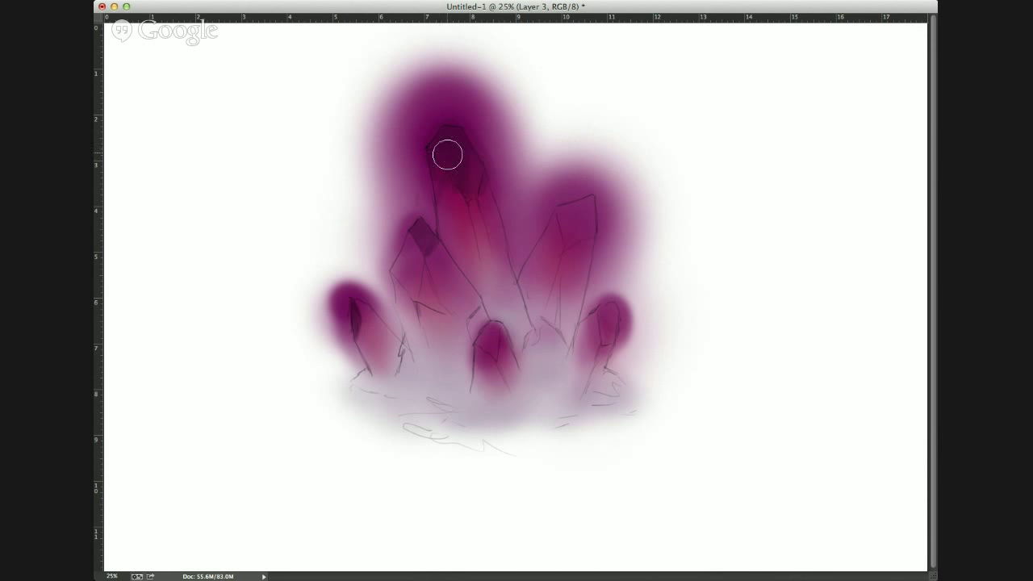
left_click_drag(498, 237, 513, 300)
left_click_drag(479, 148, 511, 233)
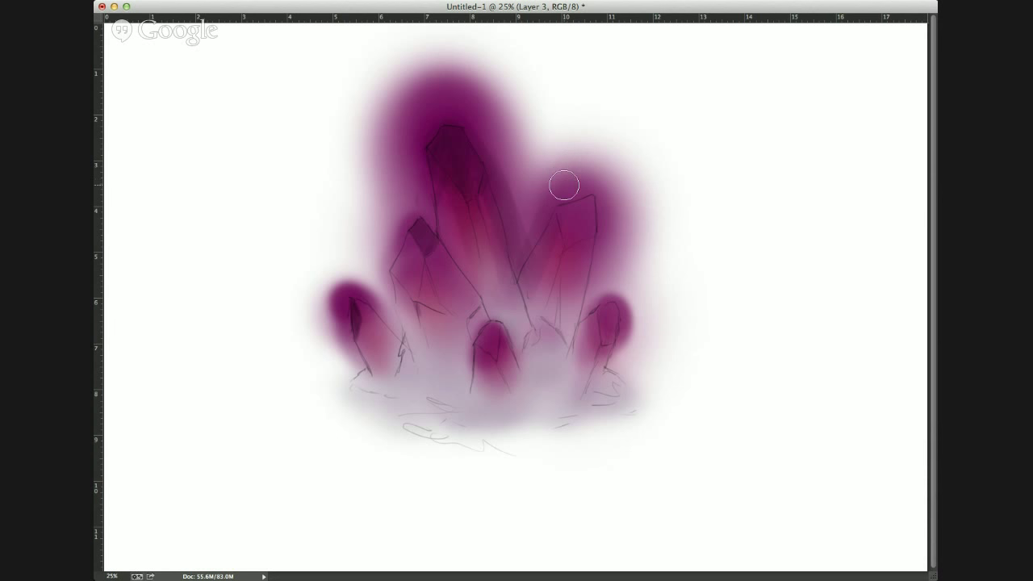
left_click_drag(604, 209, 581, 360)
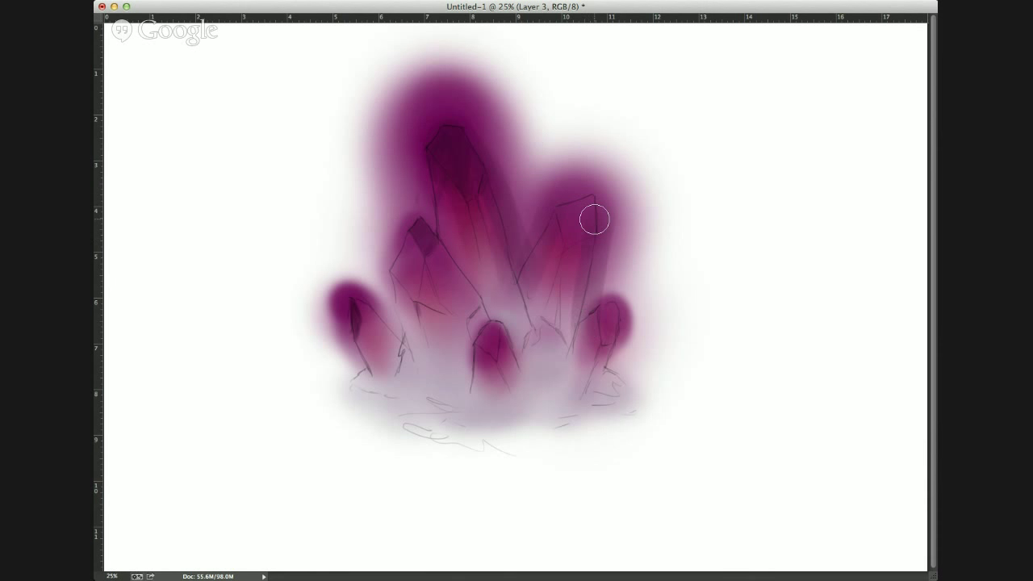
left_click_drag(593, 218, 557, 326)
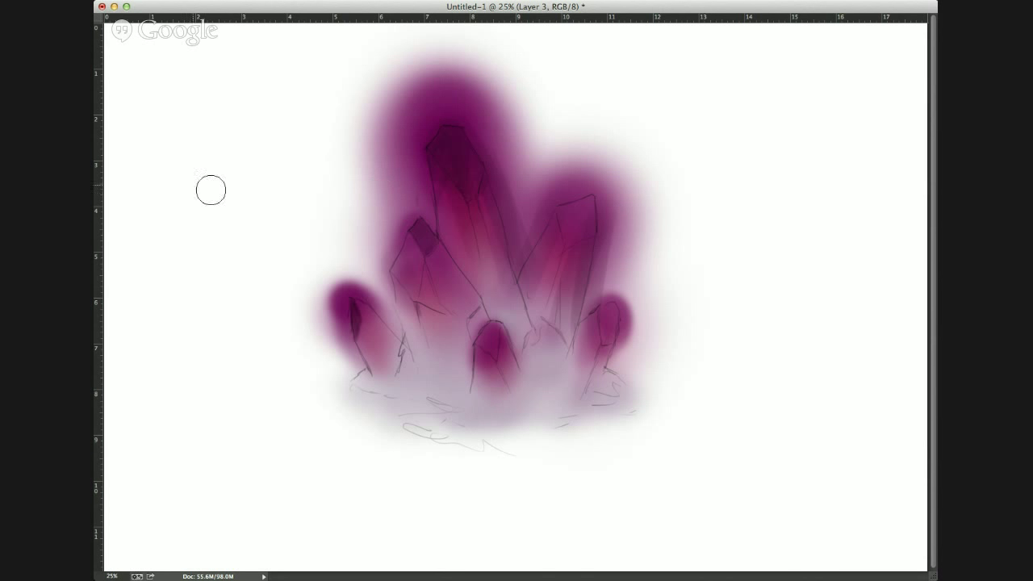
- Shade the left crystal, the tall crystal's upper-left side and the small central crystal's tip
mouse_move(346, 292)
left_mouse_down()
mouse_move(432, 392)
mouse_move(389, 356)
mouse_move(354, 288)
mouse_move(396, 355)
left_mouse_up()
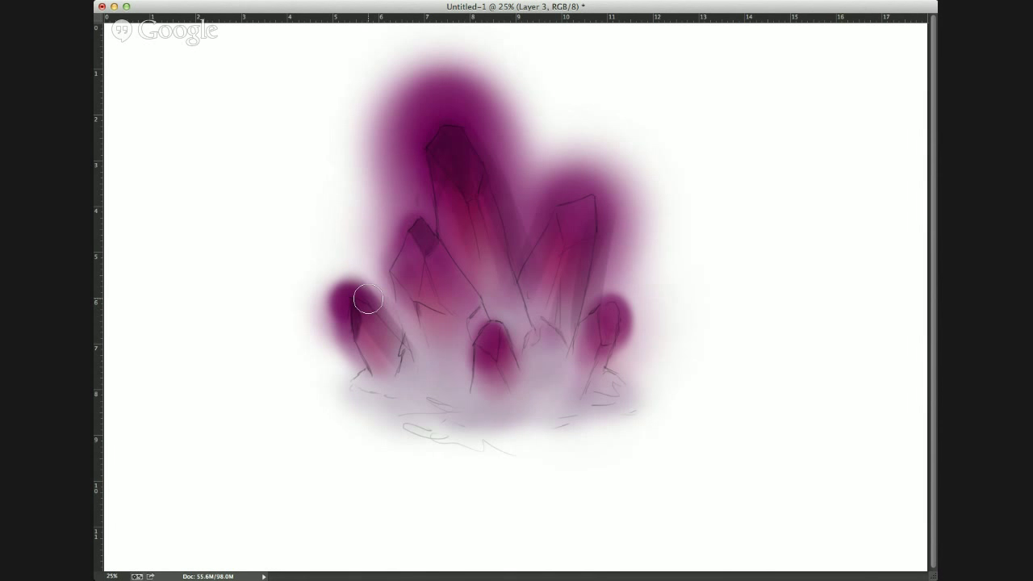
mouse_move(324, 273)
left_mouse_down()
mouse_move(342, 294)
mouse_move(329, 294)
mouse_move(377, 396)
left_mouse_up()
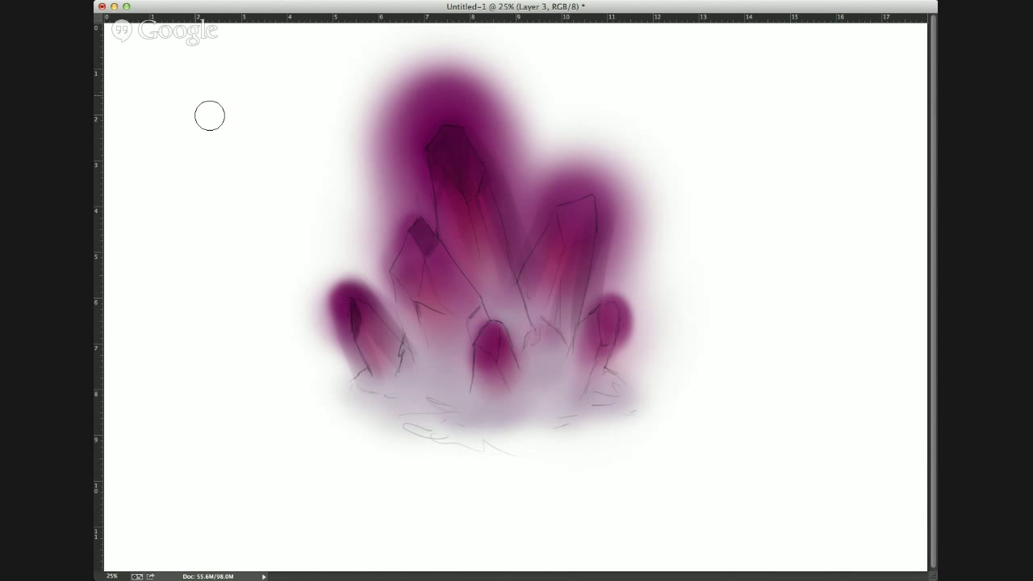
mouse_move(431, 162)
left_mouse_down()
mouse_move(429, 259)
mouse_move(425, 242)
mouse_move(424, 185)
mouse_move(436, 166)
mouse_move(447, 298)
mouse_move(418, 241)
mouse_move(366, 326)
mouse_move(407, 228)
mouse_move(396, 288)
left_mouse_up()
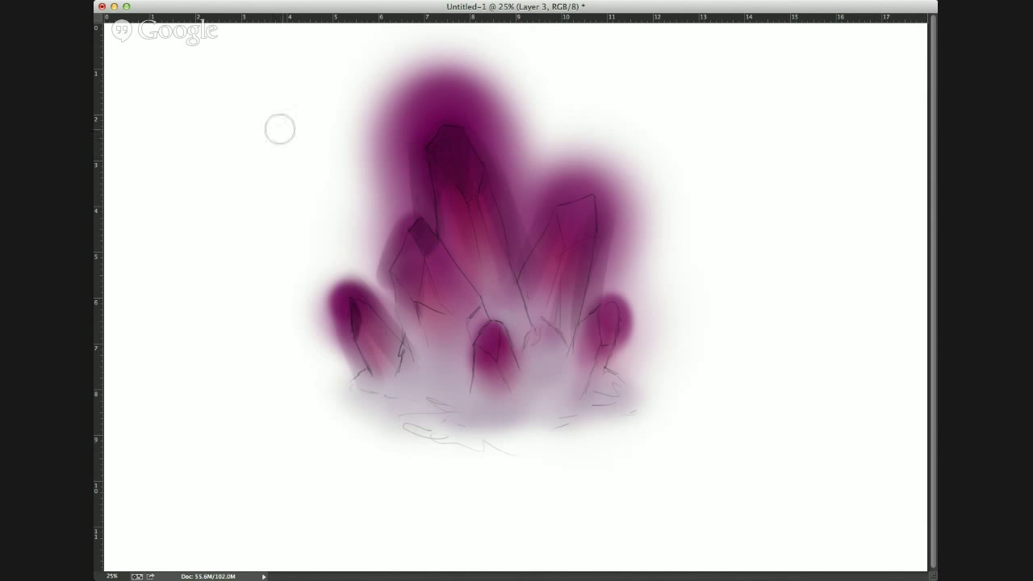
left_click(500, 334)
left_click_drag(488, 331, 485, 351)
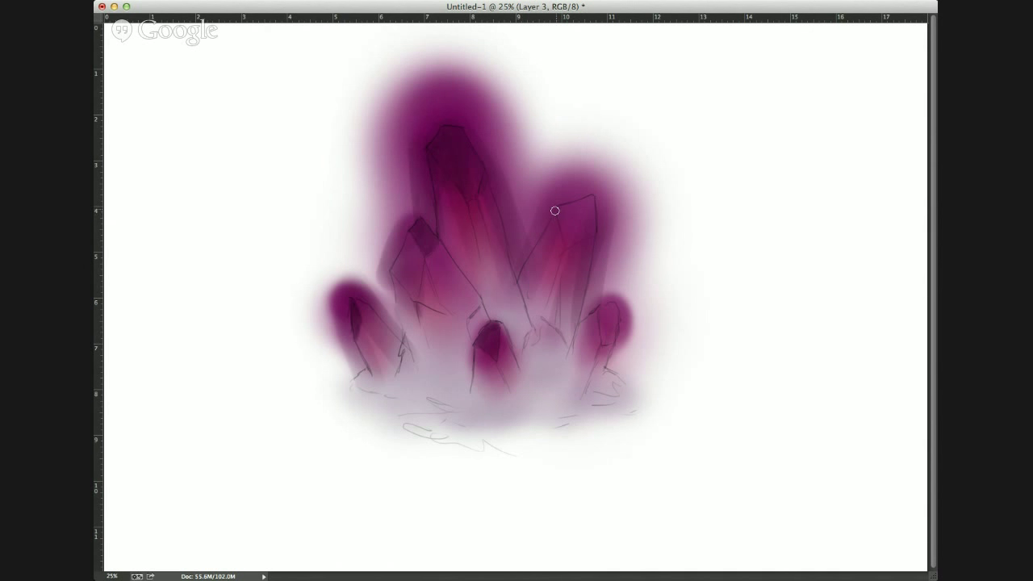
left_click_drag(538, 242, 525, 261)
key("bracketright")
key("bracketright")
key("bracketright")
left_click(418, 237)
- Compare with undo, then paint a faint stroke and a light pink highlight on the top crystal
key("super+z")
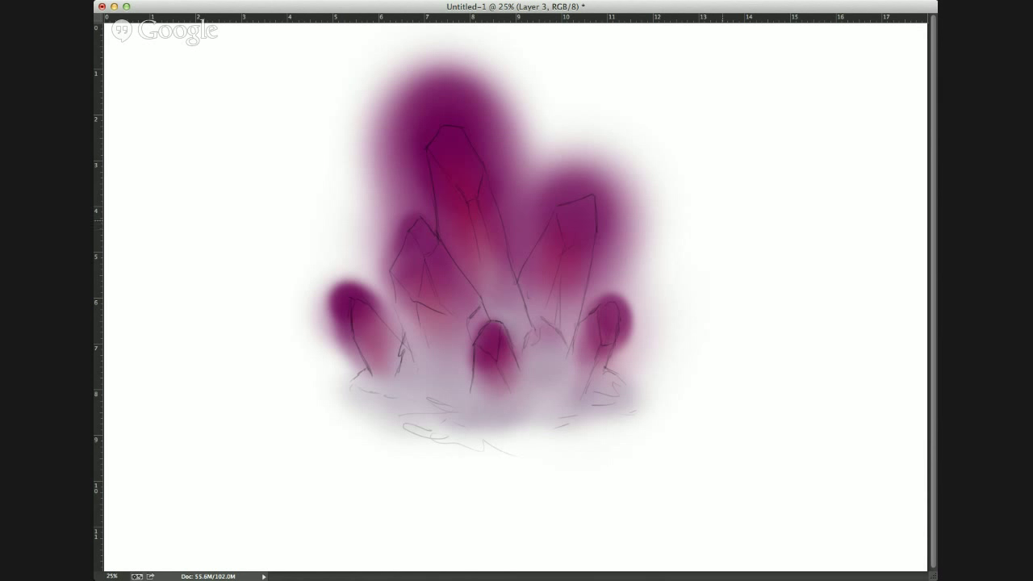
key("super+z")
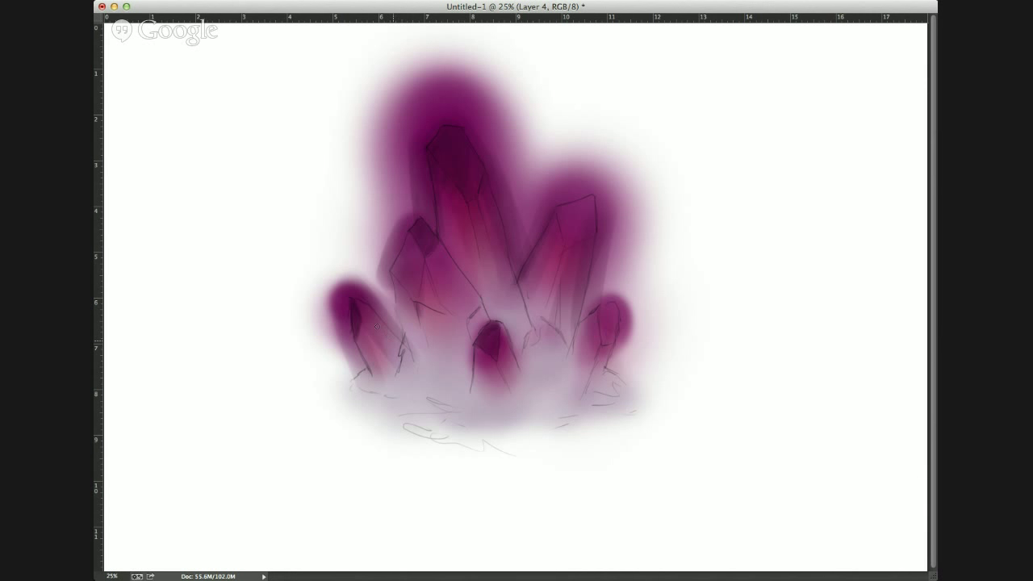
left_click_drag(393, 345, 422, 326)
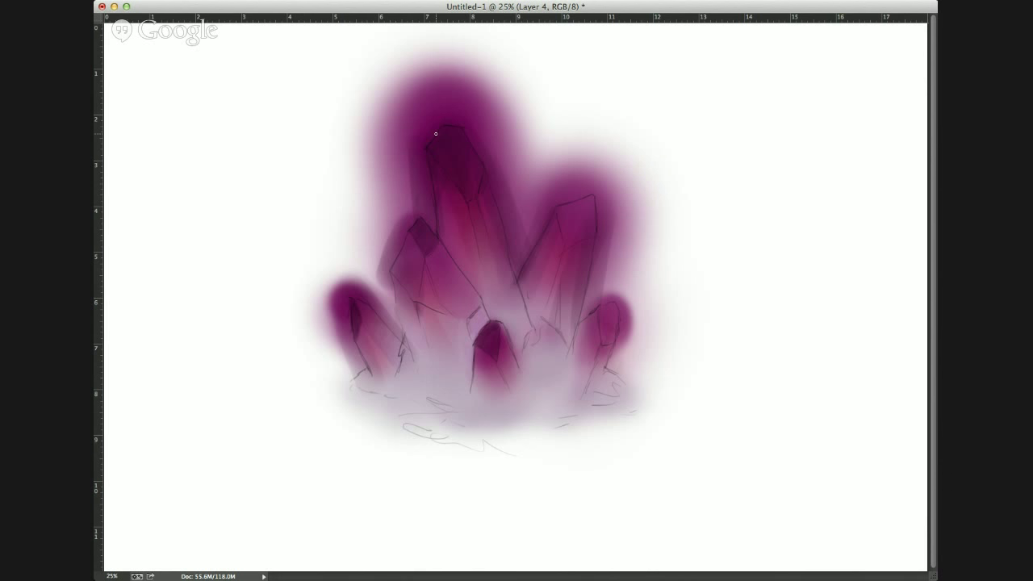
left_click_drag(436, 194, 449, 212)
- Paint a light highlight down the tall crystal's facet and undo a stray looping stroke
left_click_drag(471, 163, 472, 182)
left_click(473, 162, "alt")
left_click(468, 154, "alt")
mouse_move(443, 72)
left_mouse_down()
mouse_move(272, 396)
mouse_move(484, 84)
left_mouse_up()
key("super+z")
- Add light pink highlights through the left crystal and a dark line along its edge
left_click(389, 336, "alt")
left_click(387, 341)
left_click_drag(374, 345, 391, 356)
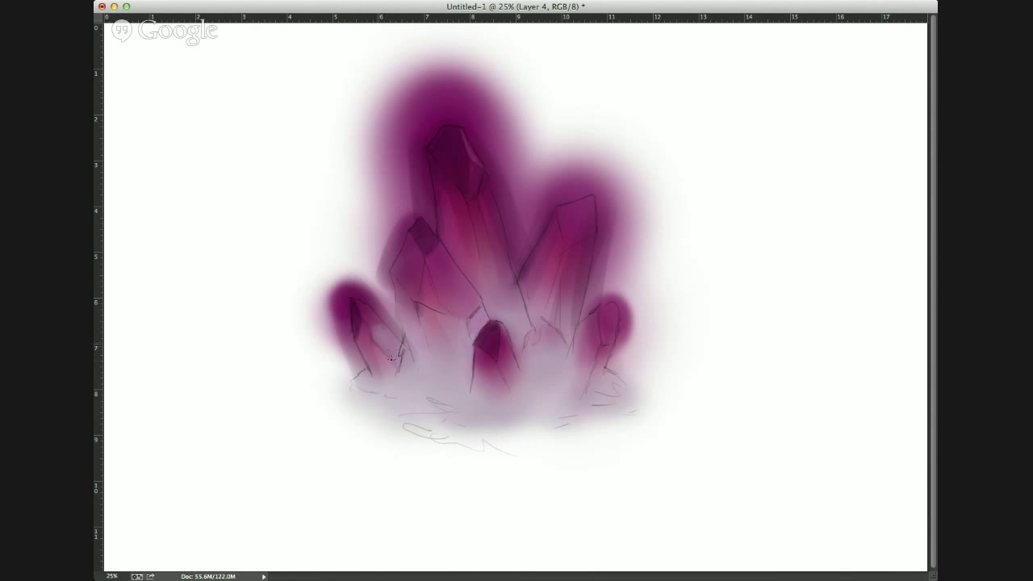
left_click(362, 306, "alt")
left_click_drag(373, 322, 410, 355)
left_click_drag(397, 276, 393, 305)
- Fade the pencil line-art layer's opacity and brush a thin pale highlight down the top crystal's edge
key("ctrl+z")
key("ctrl+z")
key("ctrl+z")
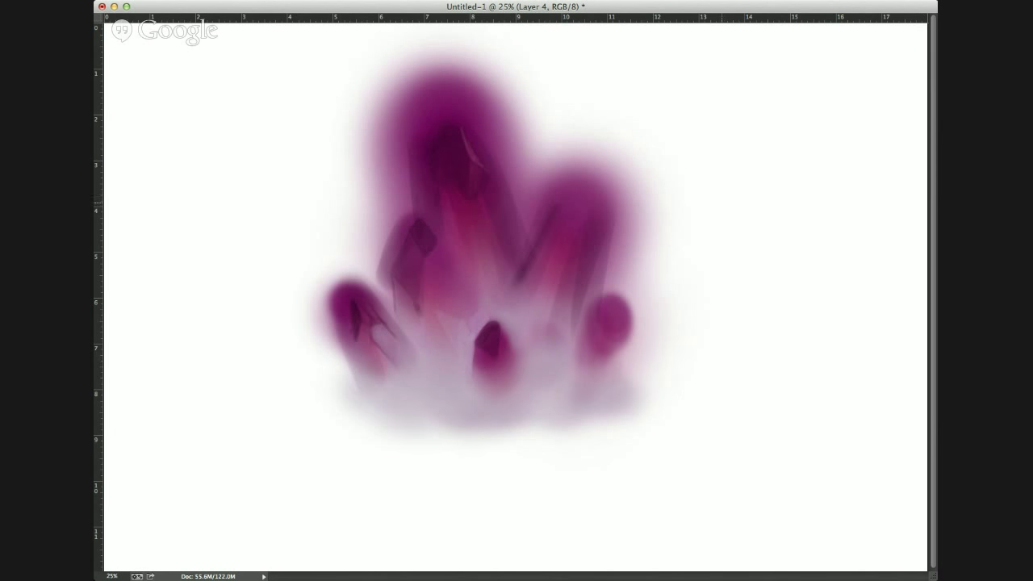
key("ctrl+z")
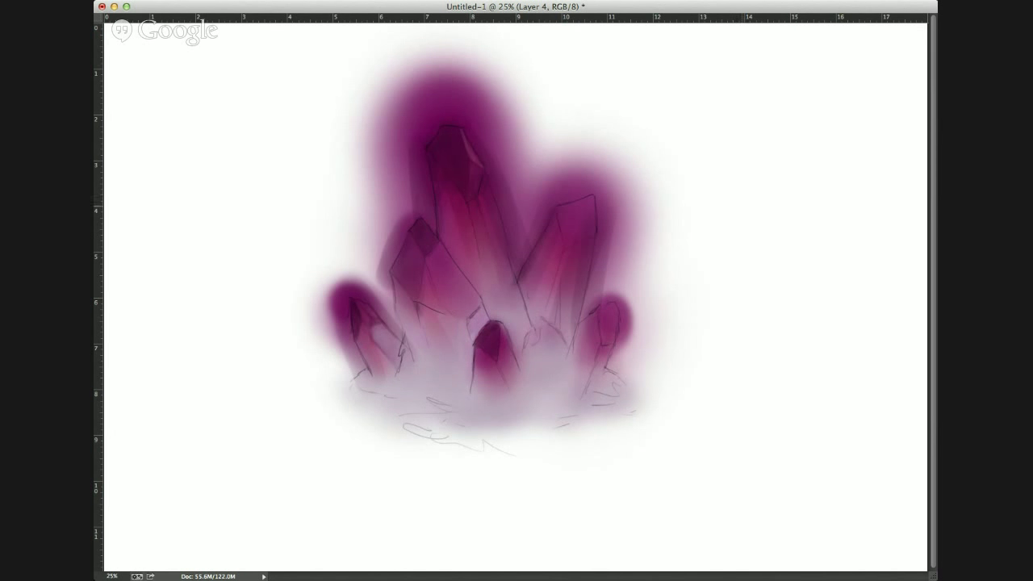
key("alt+[")
key("alt+[")
key("alt+[")
key("3")
left_click_drag(479, 165, 458, 119)
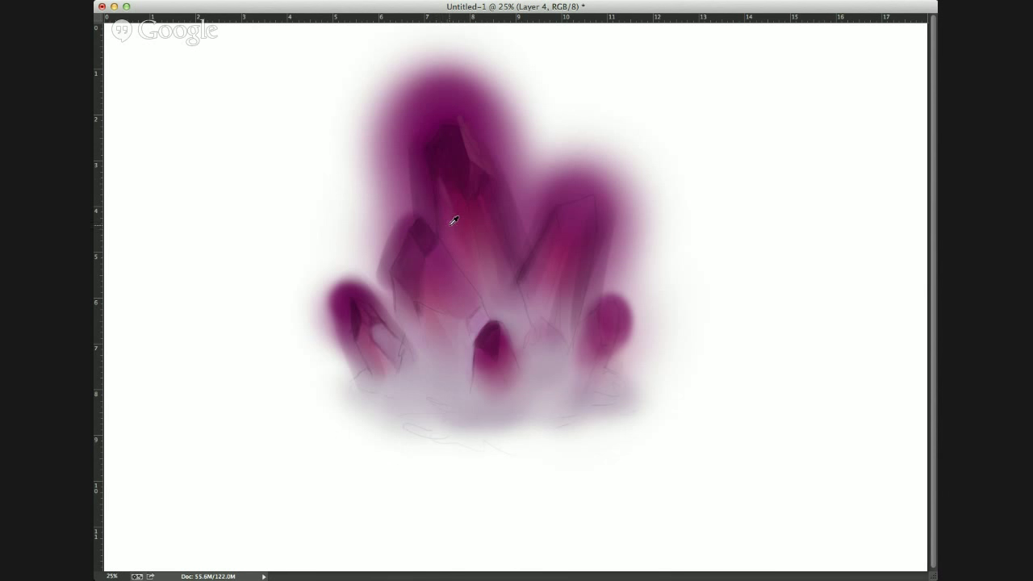
- Paint lighter pink strokes over the tall upper crystal's dark centre, sampling colours from the crystal
left_click_drag(455, 221, 444, 202)
left_click(476, 264, "alt")
left_click_drag(473, 213, 461, 207)
left_click(450, 163)
- Dab darker shading onto the upper and central crystals using sampled crystal colours
left_click(430, 149)
mouse_move(429, 147)
left_mouse_down()
mouse_move(434, 156)
mouse_move(424, 143)
left_mouse_up()
left_click(428, 266)
left_click(436, 326, "alt")
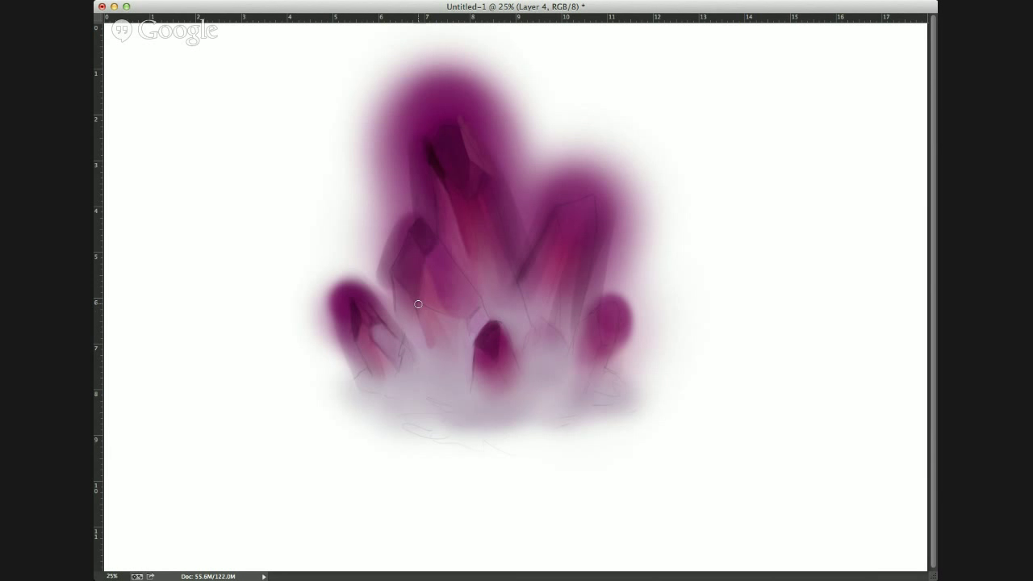
left_click(442, 365)
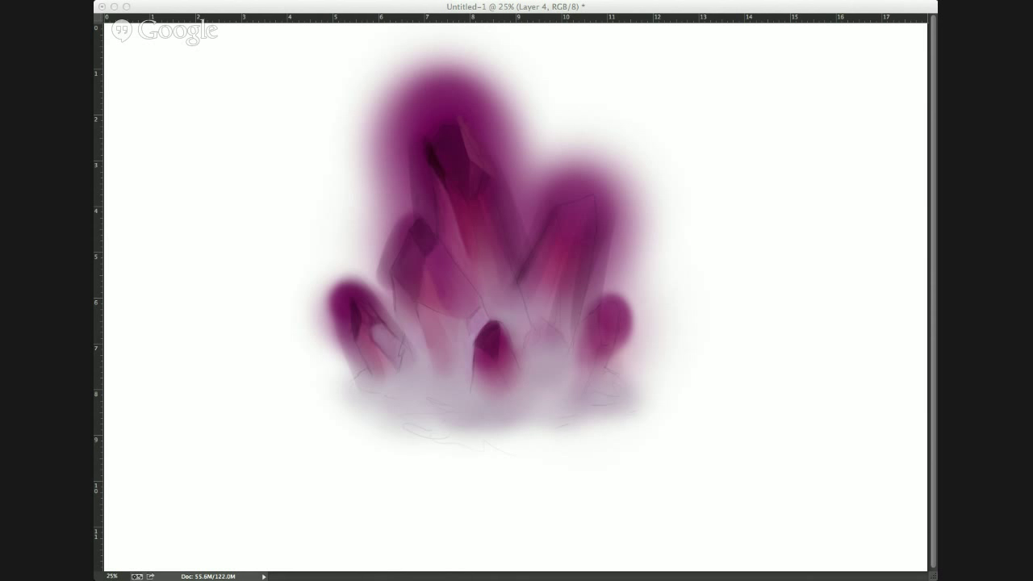
- With a smaller brush, sharpen the top crystal's tip and paint darker facets on the right crystal
left_click(502, 223)
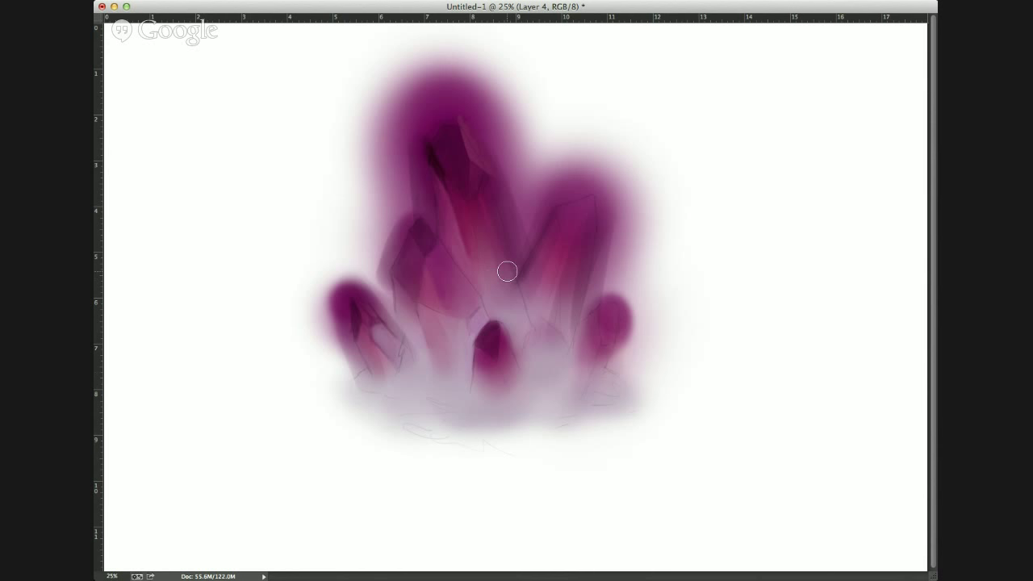
key("bracketleft")
key("bracketleft")
key("bracketleft")
key("bracketleft")
key("bracketleft")
mouse_move(442, 139)
left_mouse_down()
mouse_move(438, 126)
mouse_move(460, 132)
mouse_move(449, 127)
mouse_move(433, 150)
mouse_move(426, 133)
mouse_move(403, 158)
left_mouse_up()
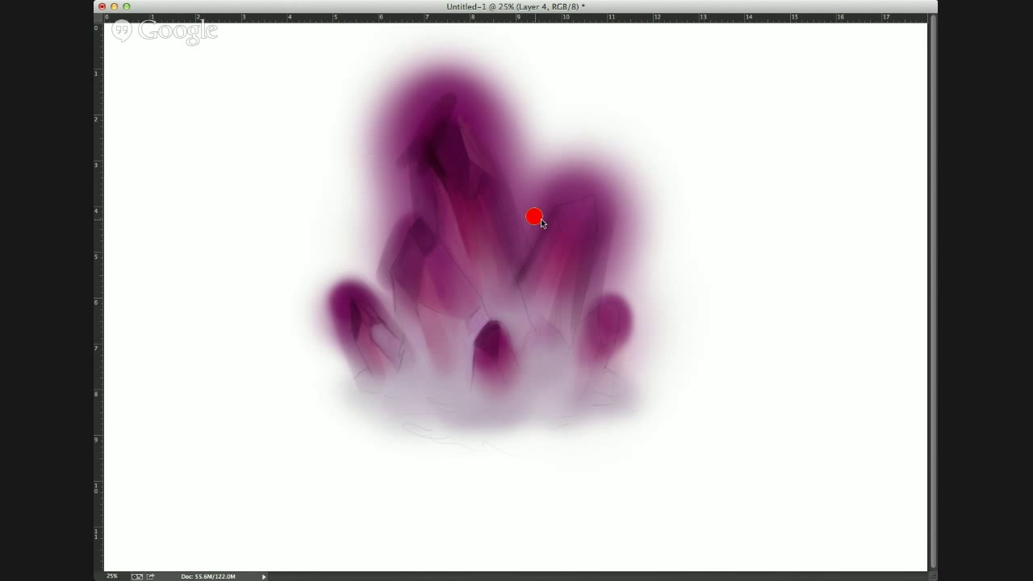
mouse_move(535, 217)
left_mouse_down()
mouse_move(511, 240)
mouse_move(518, 261)
mouse_move(533, 254)
left_mouse_up()
mouse_move(549, 216)
left_mouse_down()
mouse_move(518, 290)
mouse_move(547, 235)
mouse_move(579, 255)
left_mouse_up()
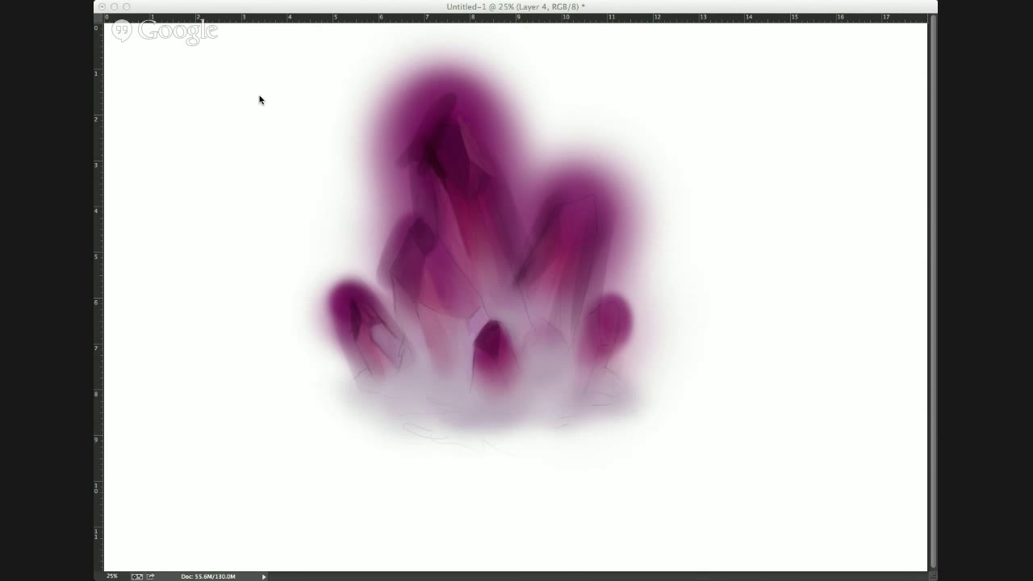
- Paste the gem-shading reference chart, enlarge it over the canvas, and shift it right and down
key("super+v")
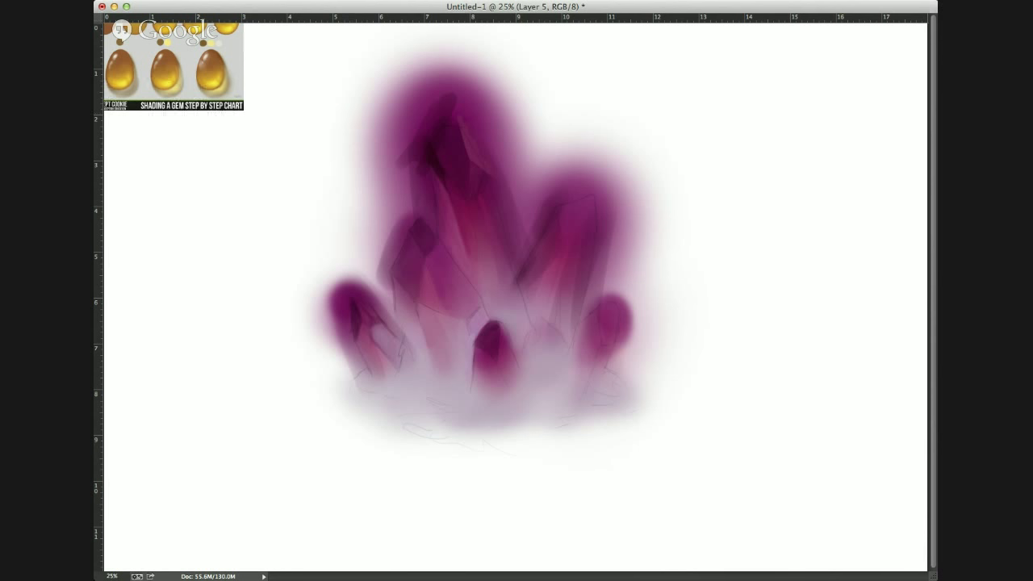
key("super+t")
left_click_drag(244, 109, 706, 493)
left_click_drag(581, 387, 647, 451)
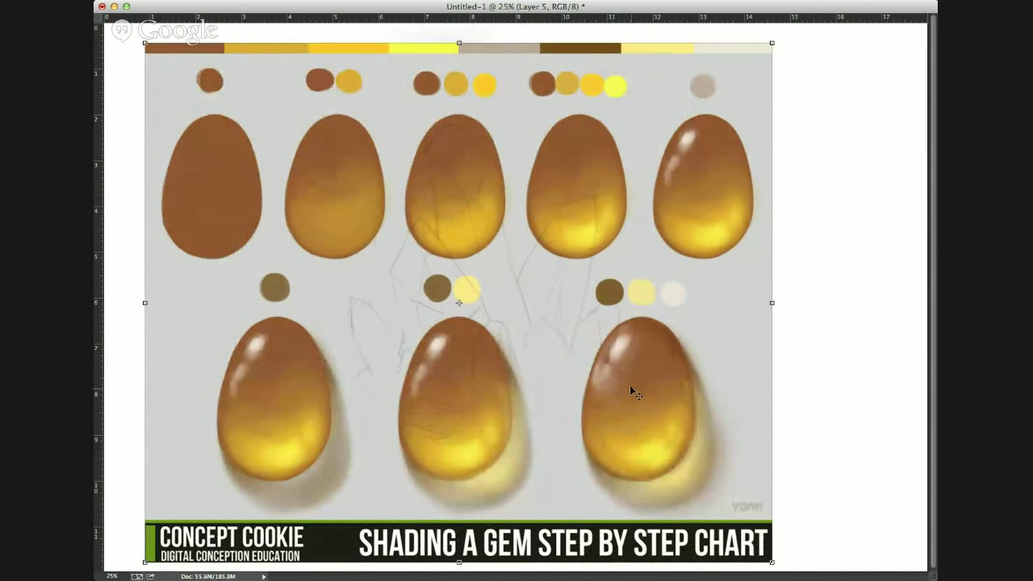
key("Return")
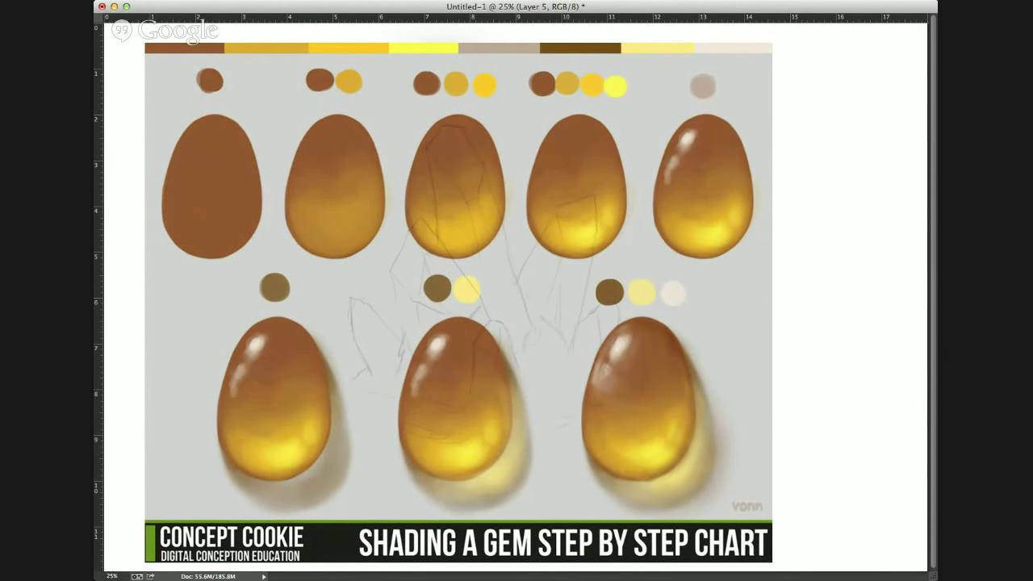
- On a new layer, paint a small dark angular inclusion inside the lower-right gem
left_click(637, 392)
left_click(640, 390)
mouse_move(643, 399)
left_mouse_down()
mouse_move(636, 392)
mouse_move(629, 413)
mouse_move(642, 423)
mouse_move(651, 403)
mouse_move(635, 391)
mouse_move(636, 412)
mouse_move(646, 410)
mouse_move(632, 397)
mouse_move(638, 409)
mouse_move(632, 399)
mouse_move(643, 398)
mouse_move(637, 408)
mouse_move(632, 400)
mouse_move(648, 416)
mouse_move(630, 420)
mouse_move(645, 417)
left_mouse_up()
left_click(635, 397, "alt")
left_click(641, 397, "alt")
mouse_move(633, 387)
left_mouse_down()
mouse_move(645, 397)
mouse_move(637, 420)
left_mouse_up()
key("alt+shift+super+n")
- Repaint the dark inclusion in the lower-right gem with lighter, softer sampled colours
left_click_drag(638, 405, 633, 418)
left_click(633, 417)
mouse_move(664, 406)
left_mouse_down()
mouse_move(627, 419)
mouse_move(650, 406)
mouse_move(626, 404)
mouse_move(632, 387)
mouse_move(622, 404)
mouse_move(657, 403)
mouse_move(643, 390)
mouse_move(632, 392)
mouse_move(639, 406)
mouse_move(657, 403)
mouse_move(629, 424)
left_mouse_up()
left_click(666, 392, "alt")
mouse_move(633, 419)
left_mouse_down()
mouse_move(655, 422)
mouse_move(638, 421)
mouse_move(655, 410)
mouse_move(613, 414)
mouse_move(631, 426)
mouse_move(652, 401)
left_mouse_up()
left_click(652, 383, "alt")
mouse_move(660, 413)
left_mouse_down()
mouse_move(630, 415)
mouse_move(649, 418)
left_mouse_up()
- Paste the dark crystal shape into the gem and settle it at 30% opacity
key("ctrl+v")
key("3")
key("0")
key("3")
key("0")
key("3")
key("0")
key("3")
- Switch to the Group 1 artwork and hide the egg chart to reveal the crystal painting
key("super+g")
key("super+z")
key("alt+super+a")
key("super+g")
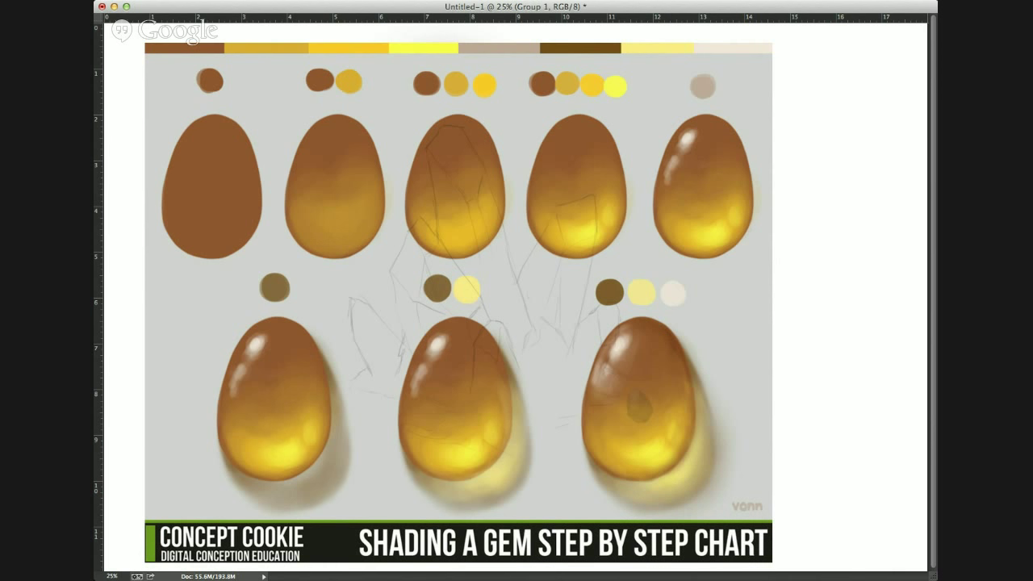
key("super+comma")
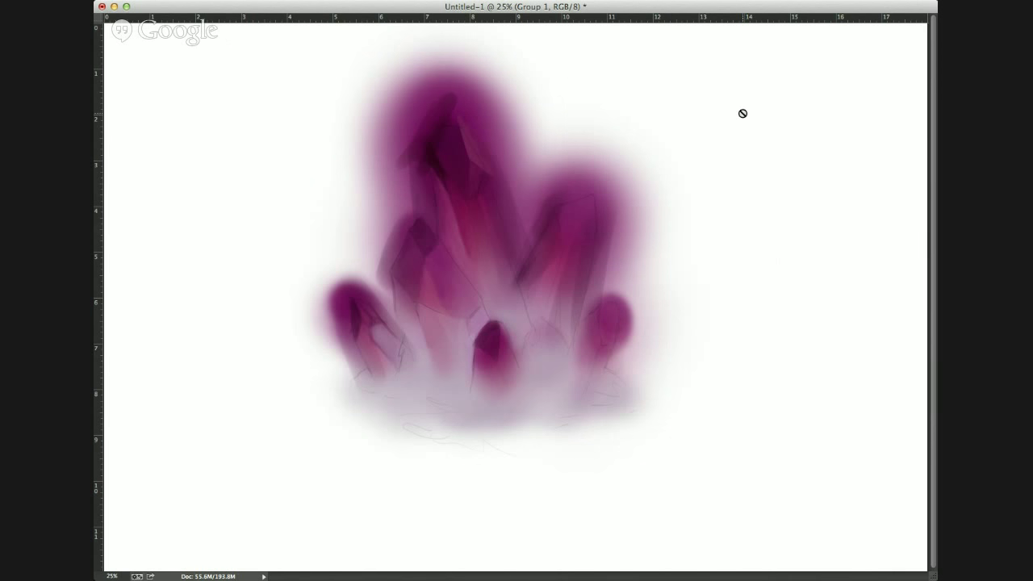
- Check Layer 2's dark strokes, then select all the crystal layers together for transforming the copy
key("alt+bracketleft")
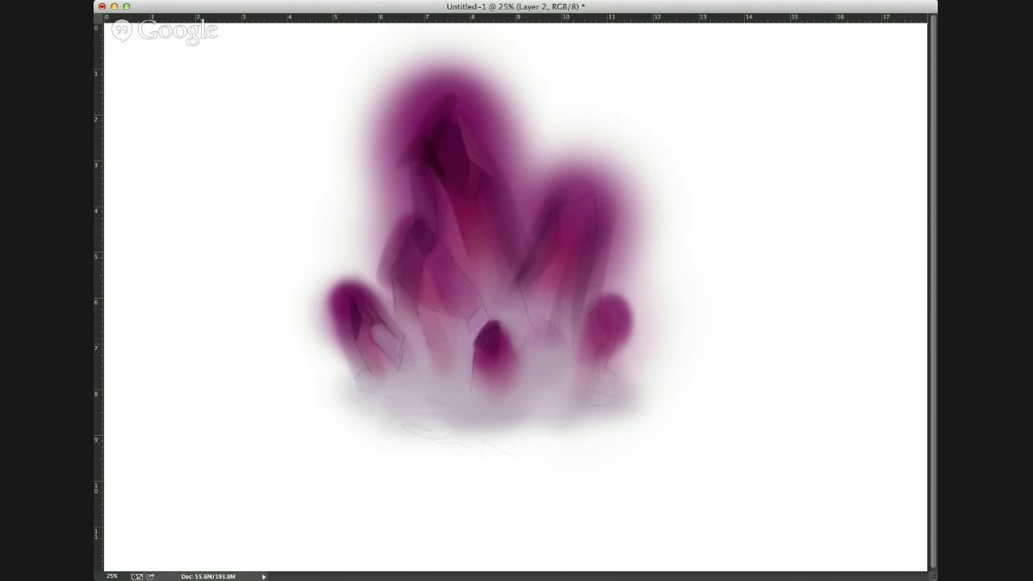
key("super+comma")
key("super+comma")
key("super+comma")
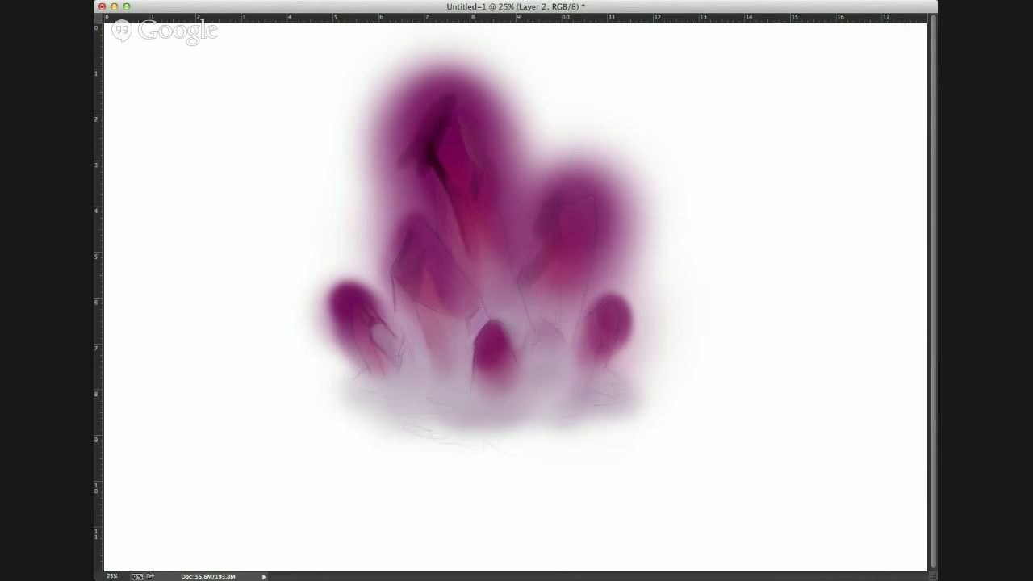
key("super+comma")
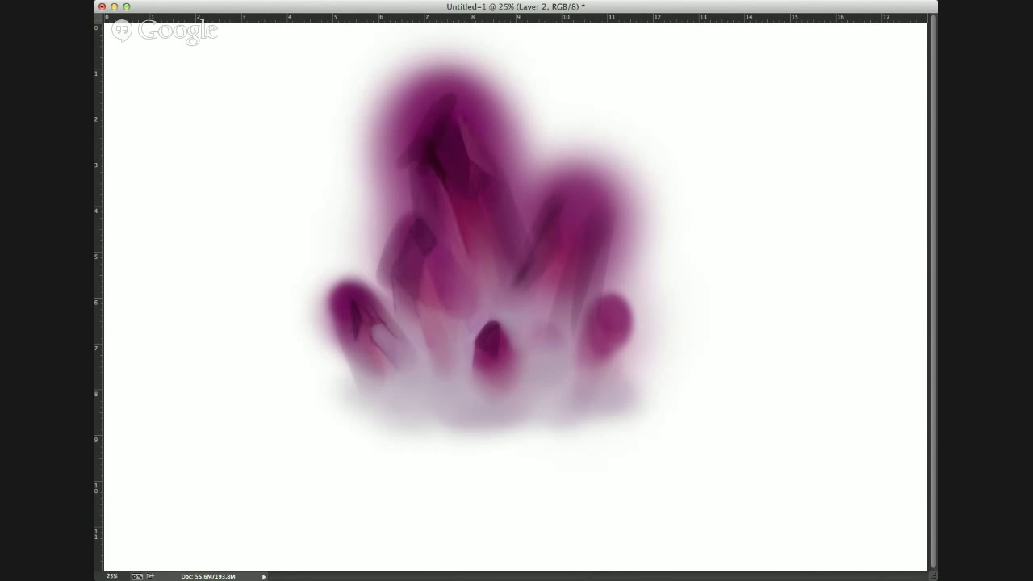
key("alt+bracketright")
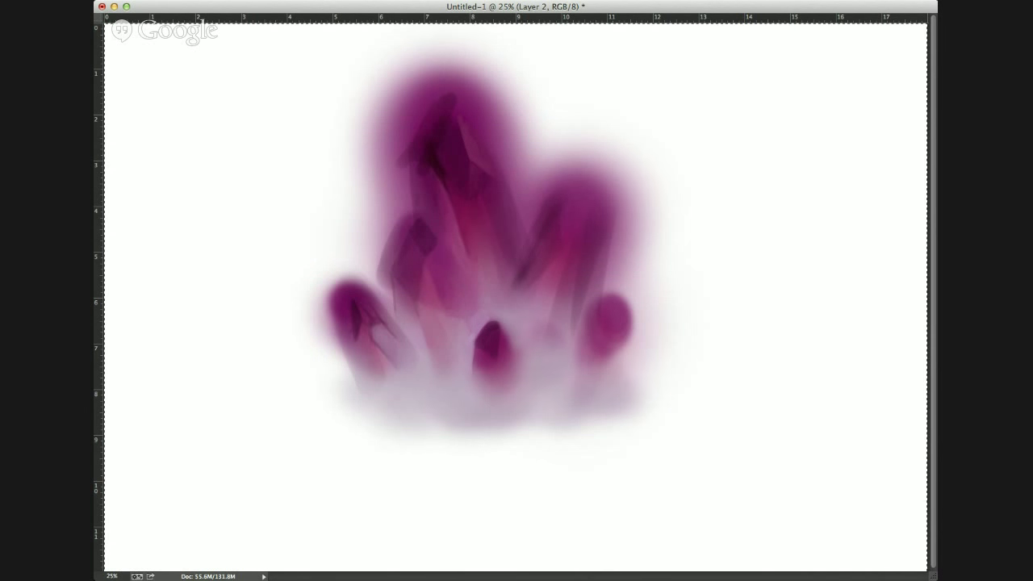
key("alt+bracketleft")
key("alt+bracketright")
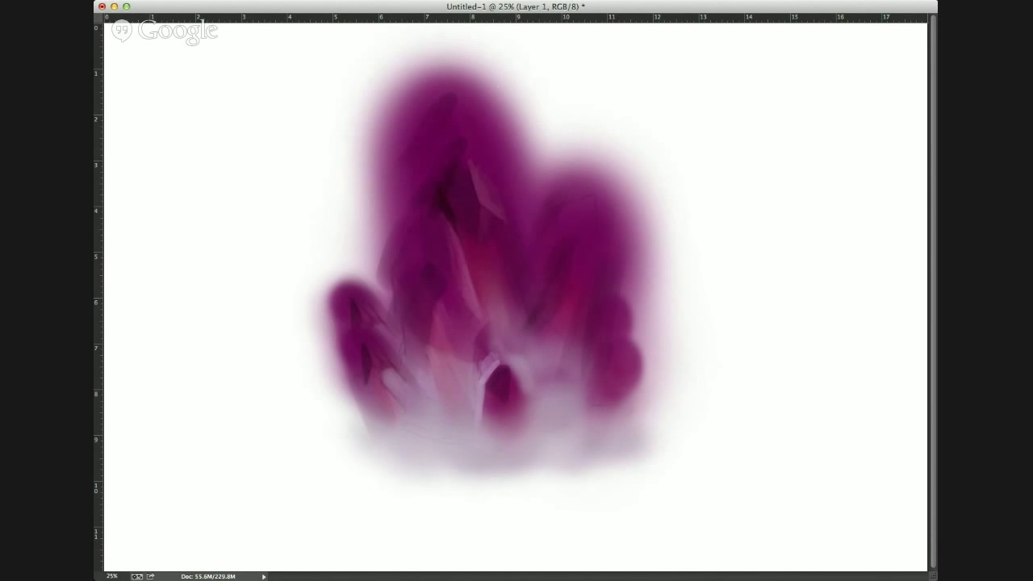
key("ctrl+alt+a")
key("ctrl+t")
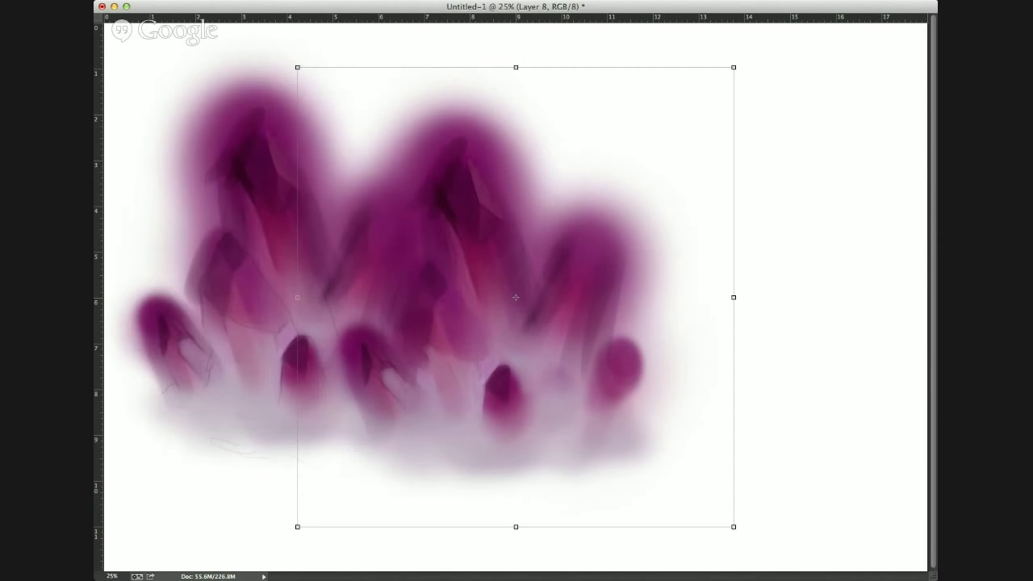
- Move the crystal copy to the right and outline its blurry left edge with a polygonal selection
left_click_drag(528, 331, 718, 300)
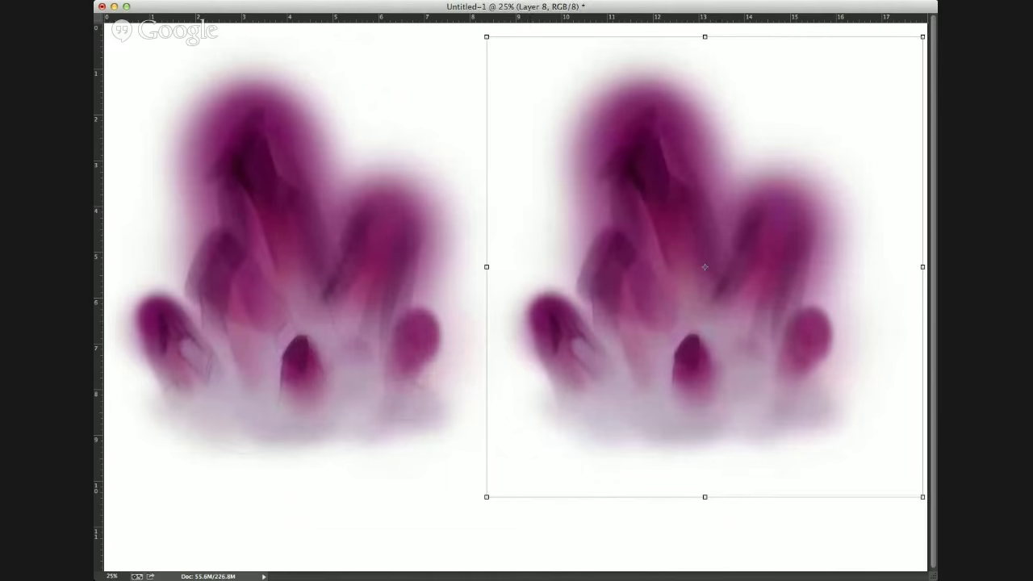
key("Return")
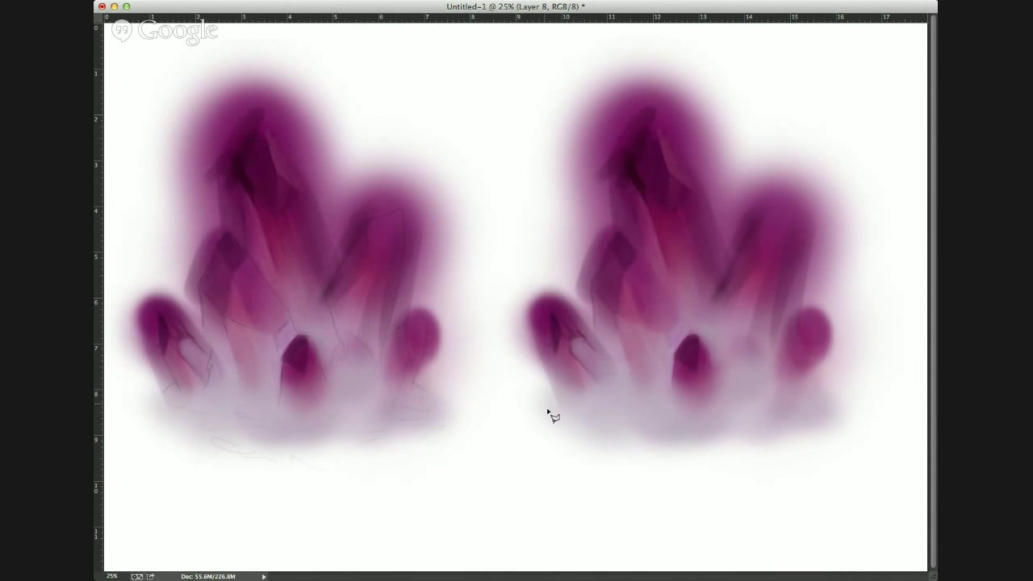
left_click(517, 438)
left_click(535, 403)
left_click(563, 393)
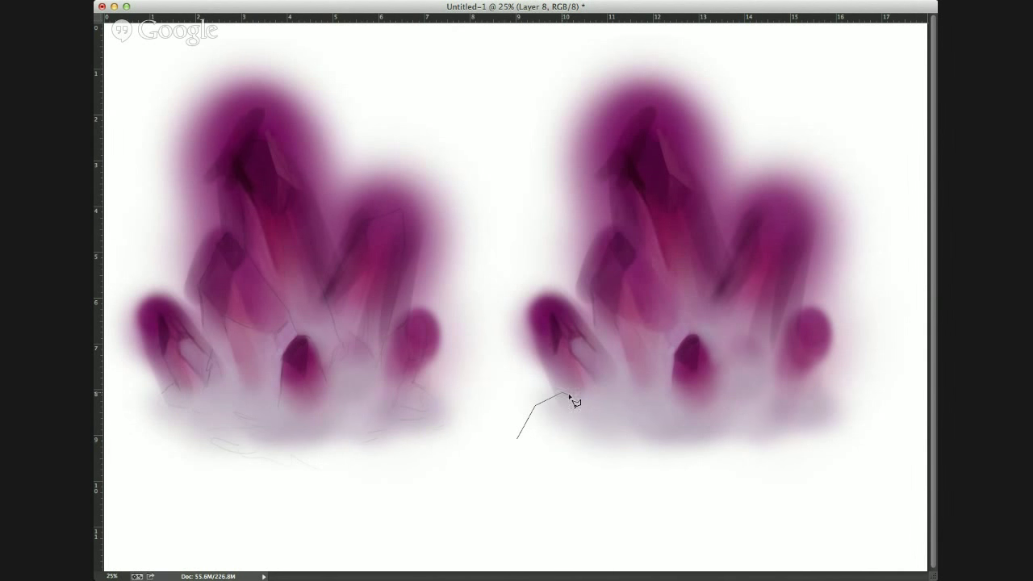
left_click(553, 314)
left_click(571, 321)
left_click(600, 355)
left_click(592, 287)
left_click(529, 229)
left_click(471, 401)
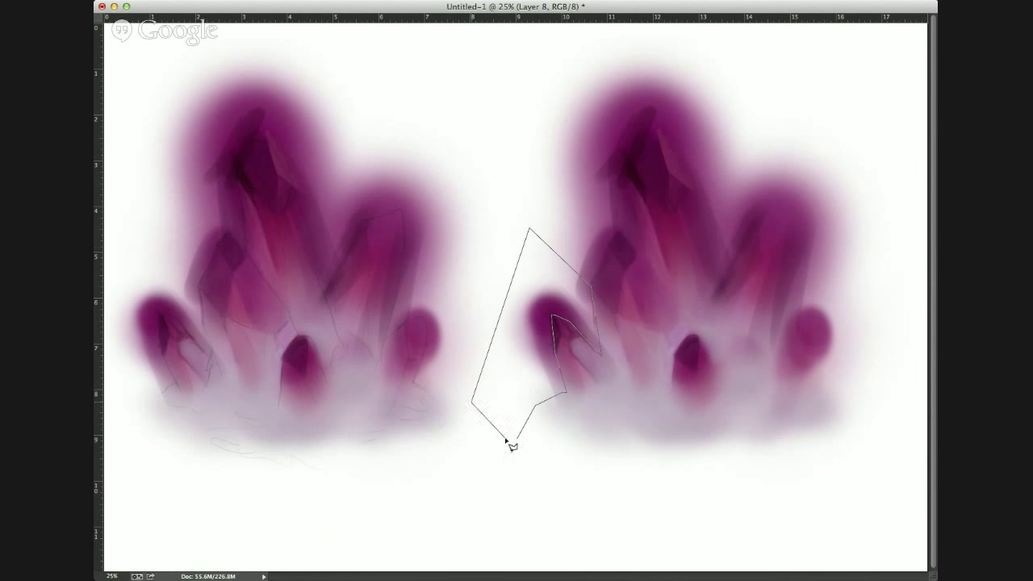
left_click(517, 440)
- Paint white inside the selection to cut a sharp crystal edge, then deselect
key("b")
mouse_move(564, 323)
left_mouse_down()
mouse_move(557, 331)
mouse_move(557, 302)
mouse_move(577, 331)
mouse_move(532, 371)
left_mouse_up()
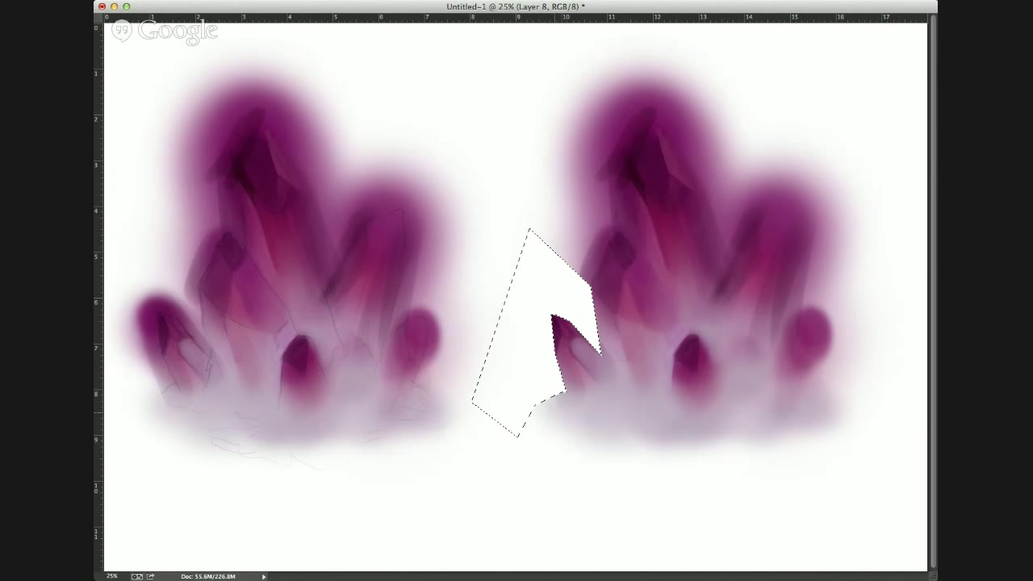
key("v")
key("super+d")
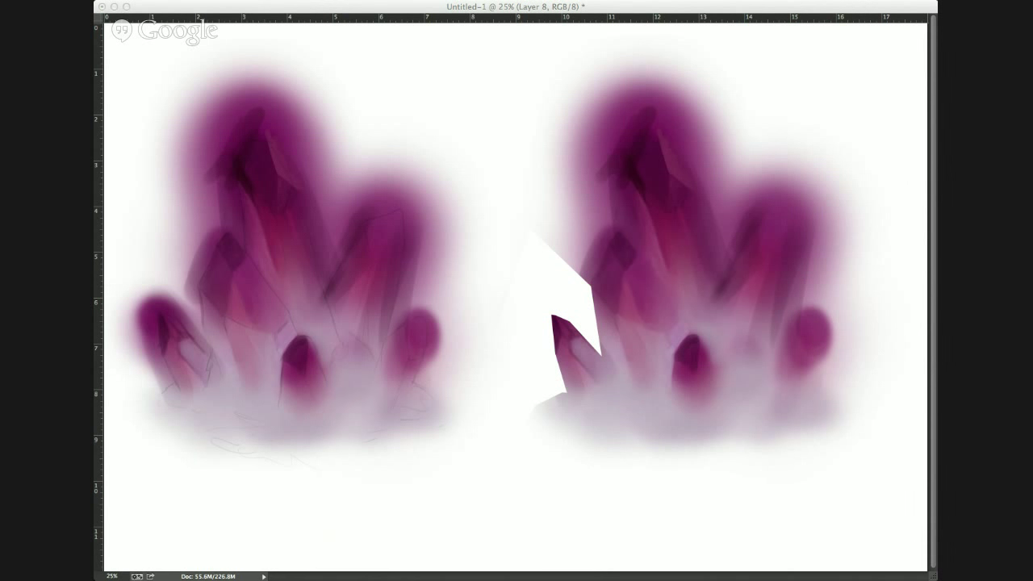
- Paste the gem-shading reference chart and enlarge it across the canvas
key("super+v")
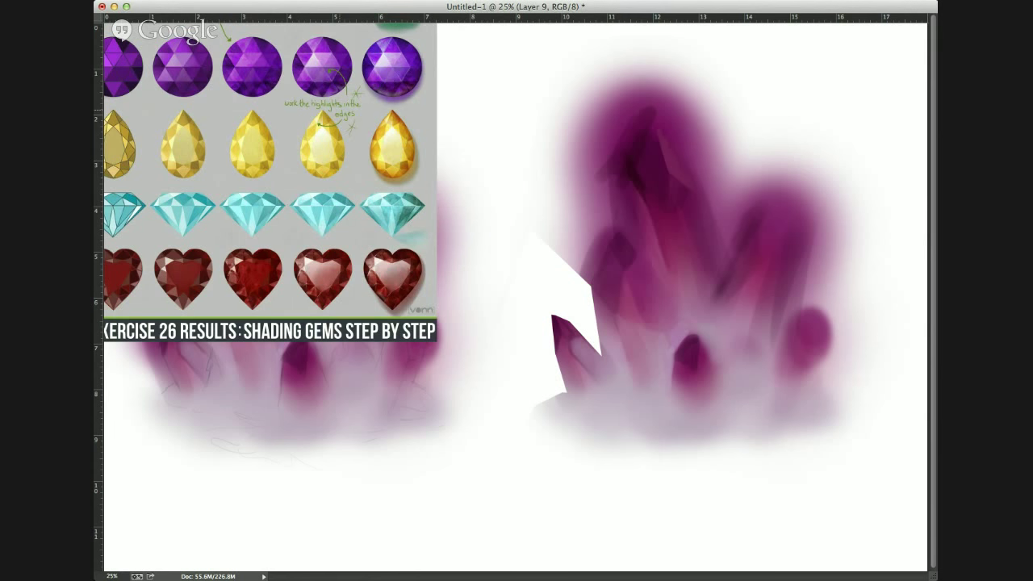
left_click_drag(482, 379, 944, 431)
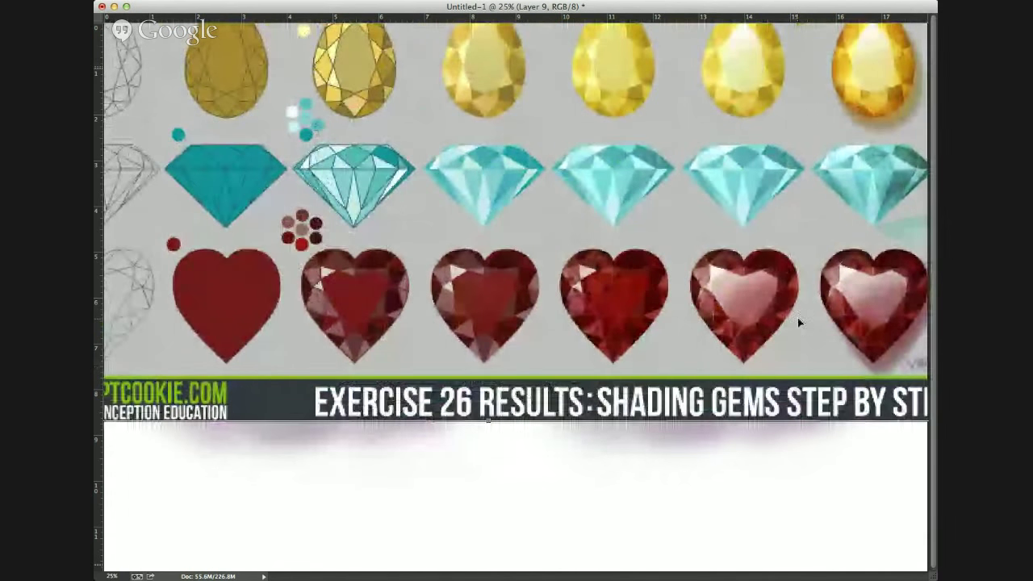
key("Return")
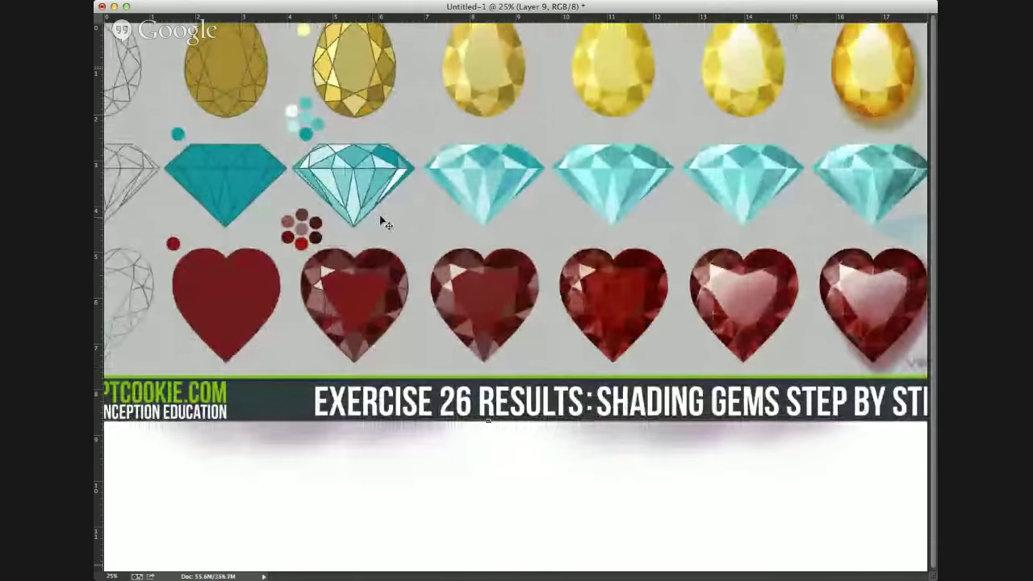
- On a new layer, draw two arrows pointing at the second and third red hearts
key("super+shift+alt+n")
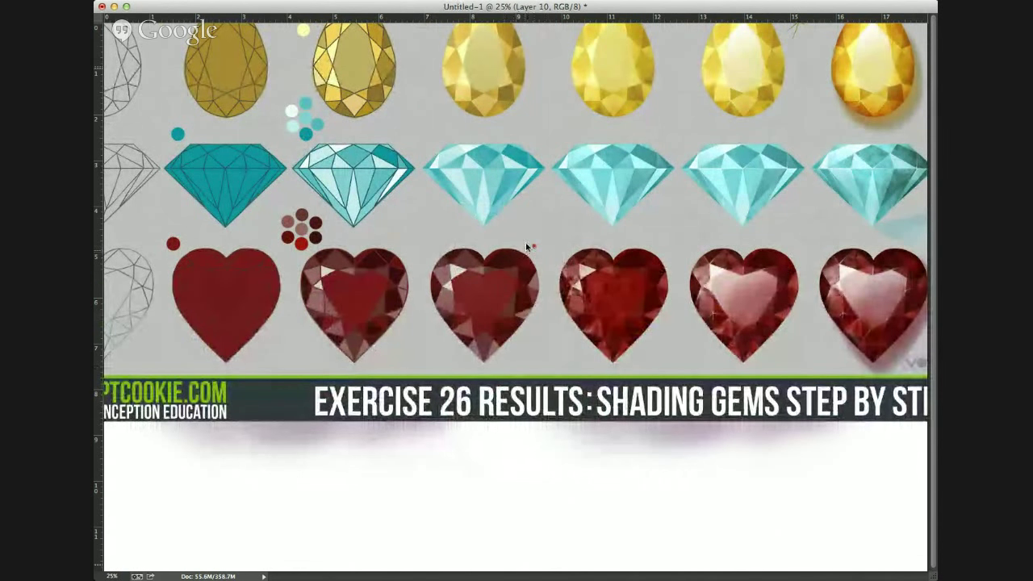
mouse_move(533, 196)
left_mouse_down()
mouse_move(509, 226)
mouse_move(508, 216)
mouse_move(523, 229)
mouse_move(595, 223)
left_mouse_up()
left_click_drag(564, 224, 595, 228)
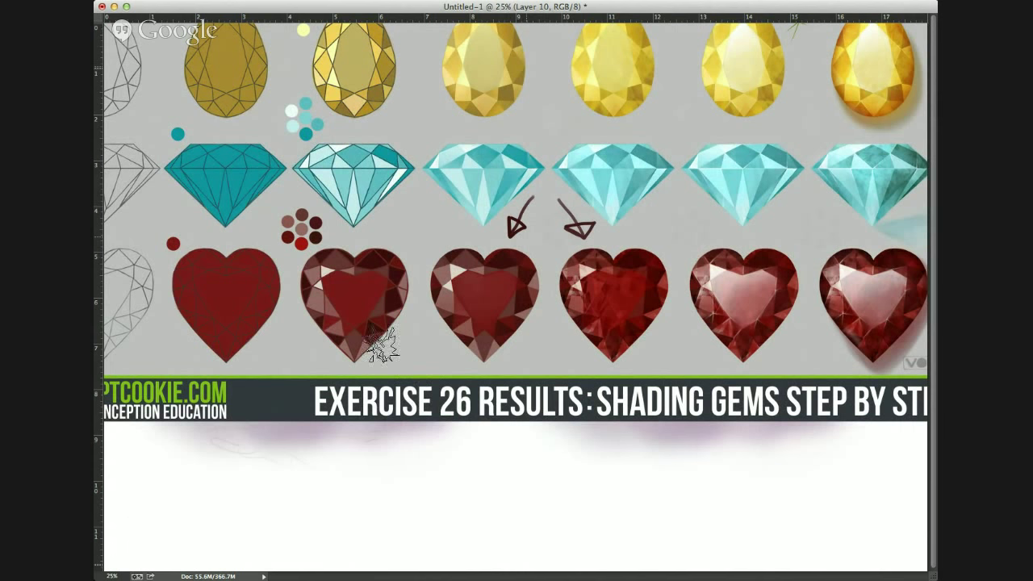
- Try a test stroke and a large starburst stamp, undo both, and add empty Layer 11
mouse_move(414, 311)
left_mouse_down()
mouse_move(576, 414)
mouse_move(444, 516)
left_mouse_up()
key("super+z")
key("bracketright")
left_click(655, 449)
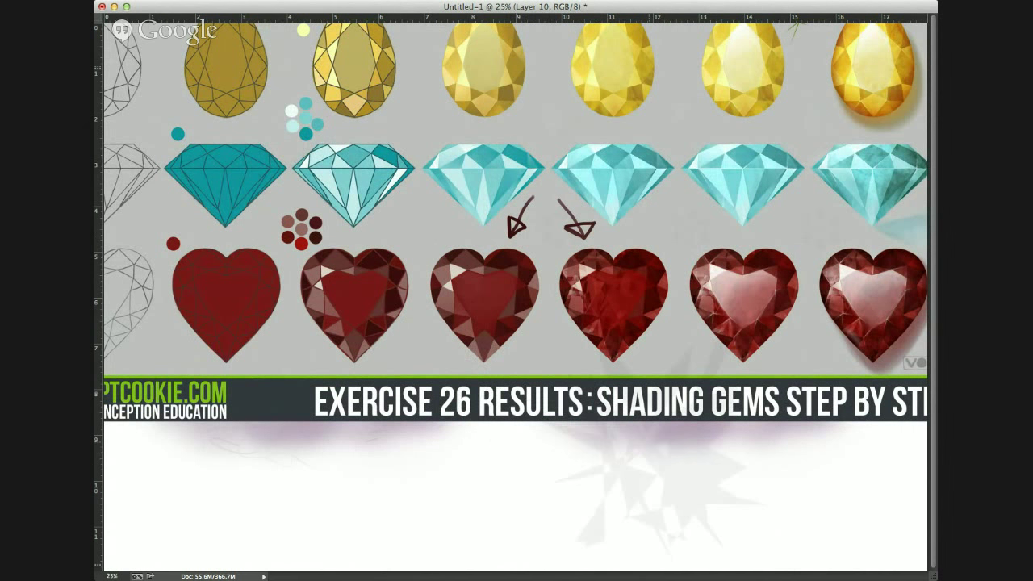
left_click(702, 460)
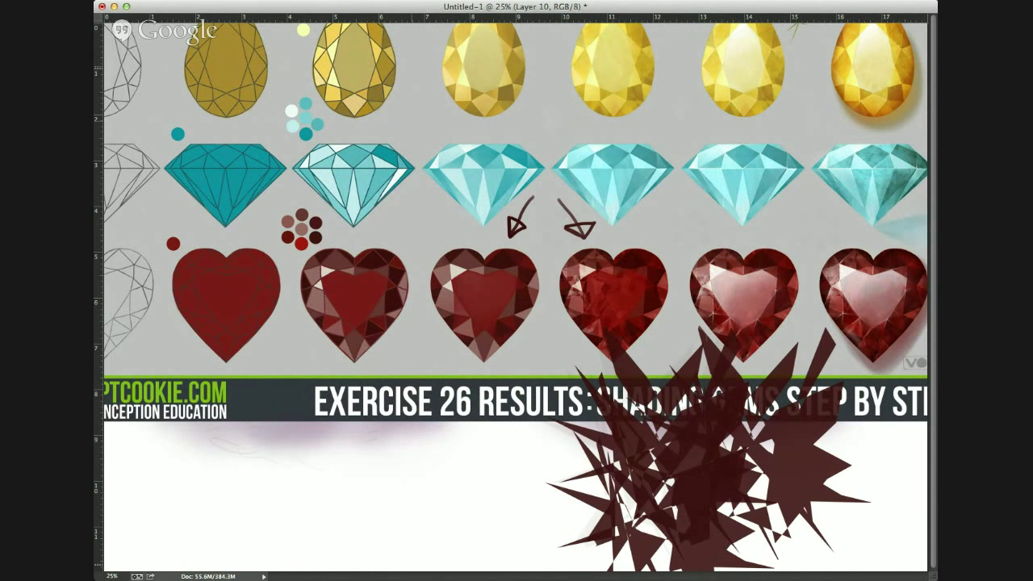
key("super+z")
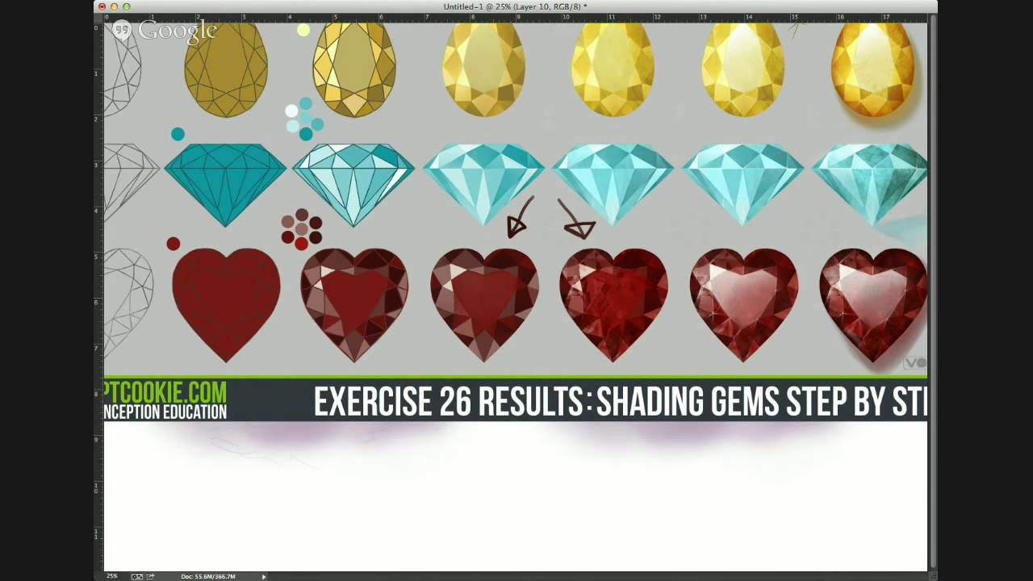
key("alt+bracketleft")
key("alt+bracketright")
key("alt+bracketright")
- Paint brighter red over the third heart inside the gem background selection
left_click(419, 231)
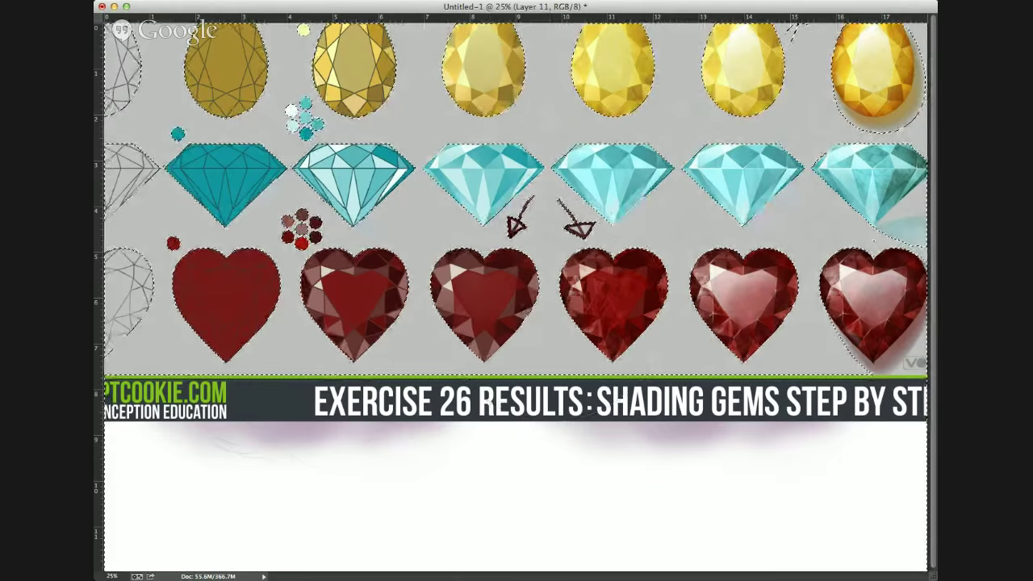
left_click_drag(476, 307, 501, 379)
key("super+z")
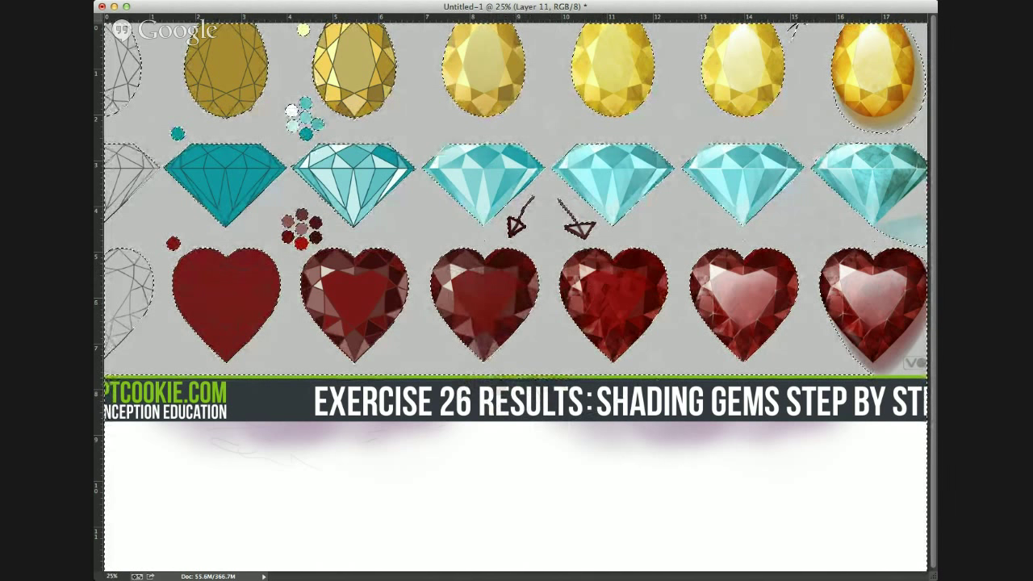
left_click(488, 305)
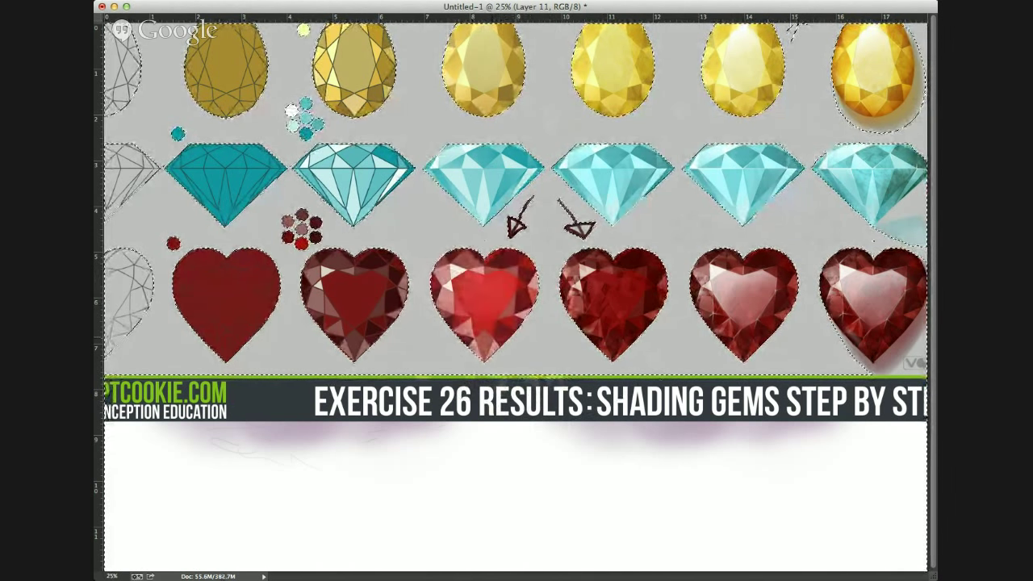
left_click(472, 306)
- Toggle undo and redo to compare the third heart with and without the brighter red
key("super+alt+z")
key("super+alt+z")
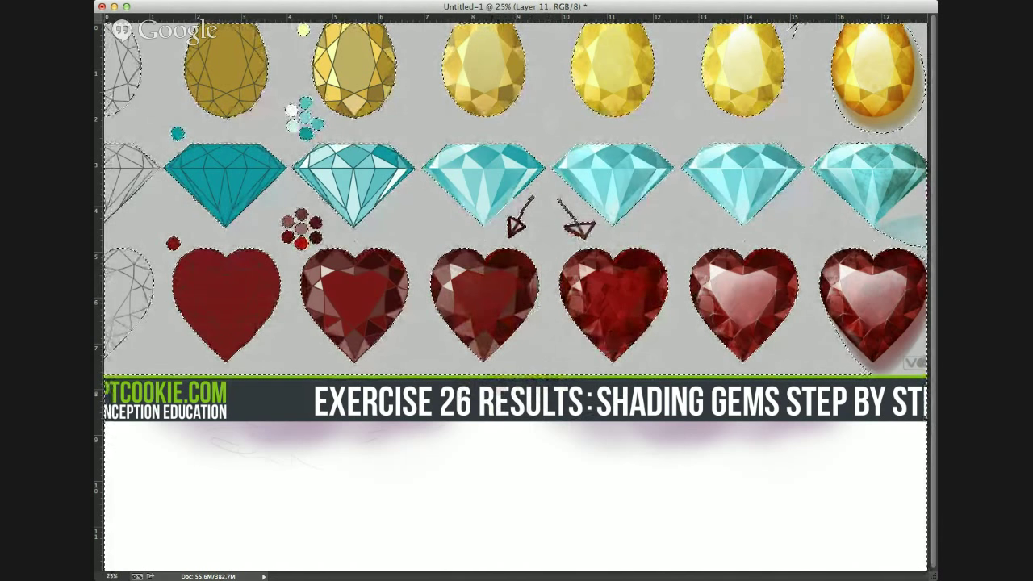
key("super+shift+z")
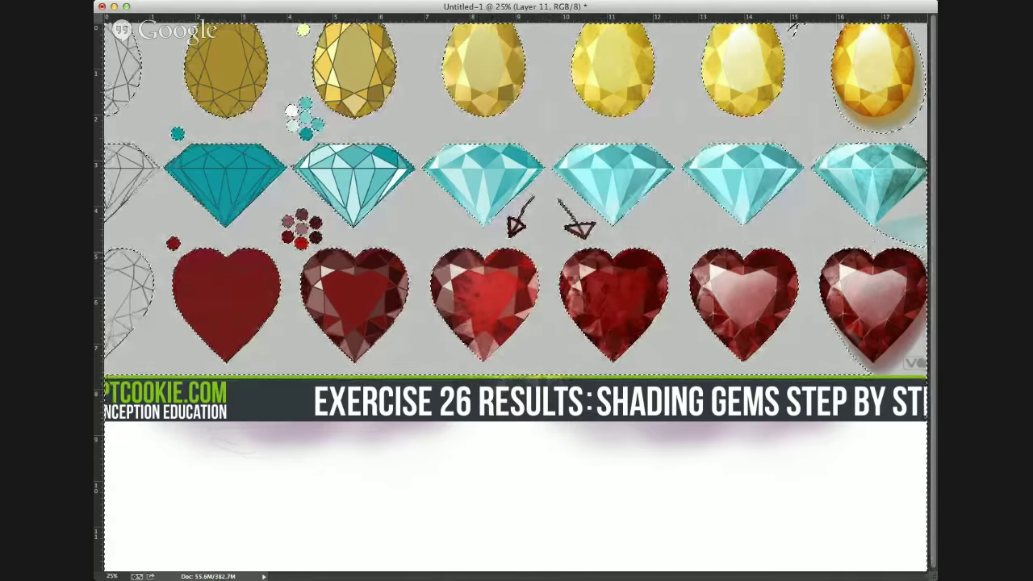
key("super+alt+z")
key("super+alt+z")
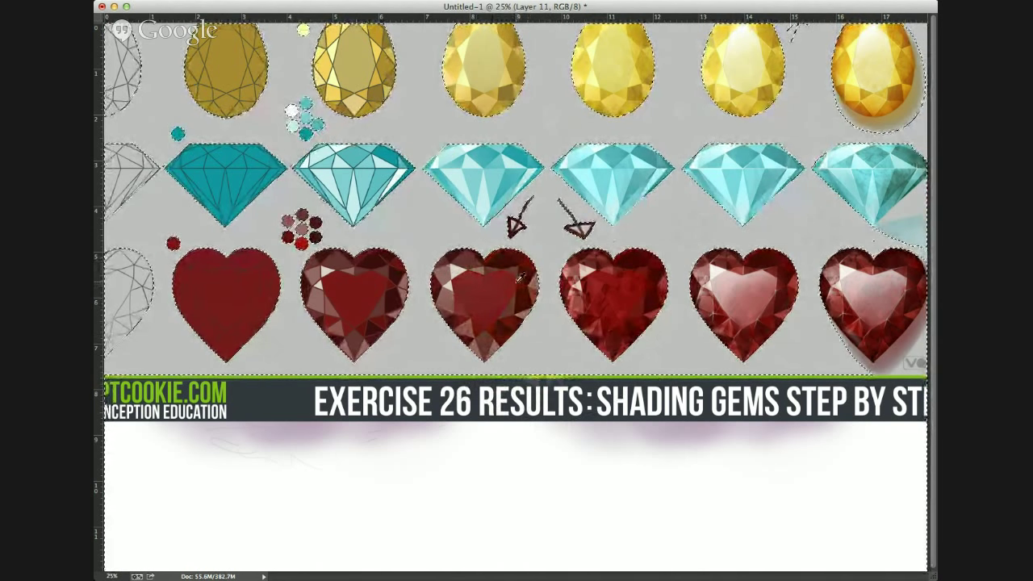
key("super+alt+z")
key("super+shift+z")
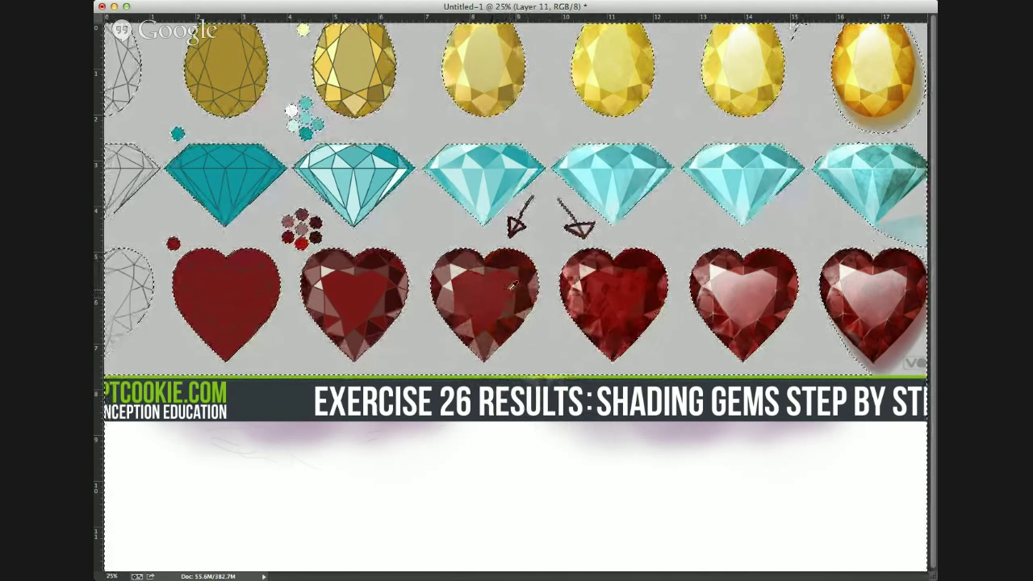
key("super+alt+z")
key("super+shift+z")
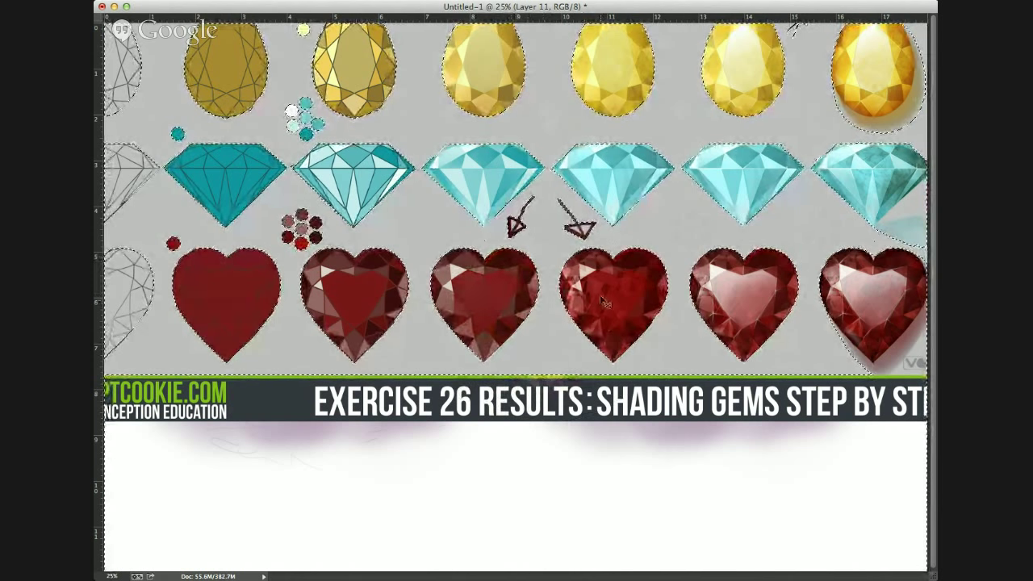
- Revert the third and fourth hearts to their darker mottled shading and duplicate Layer 11
left_click(602, 278, "alt")
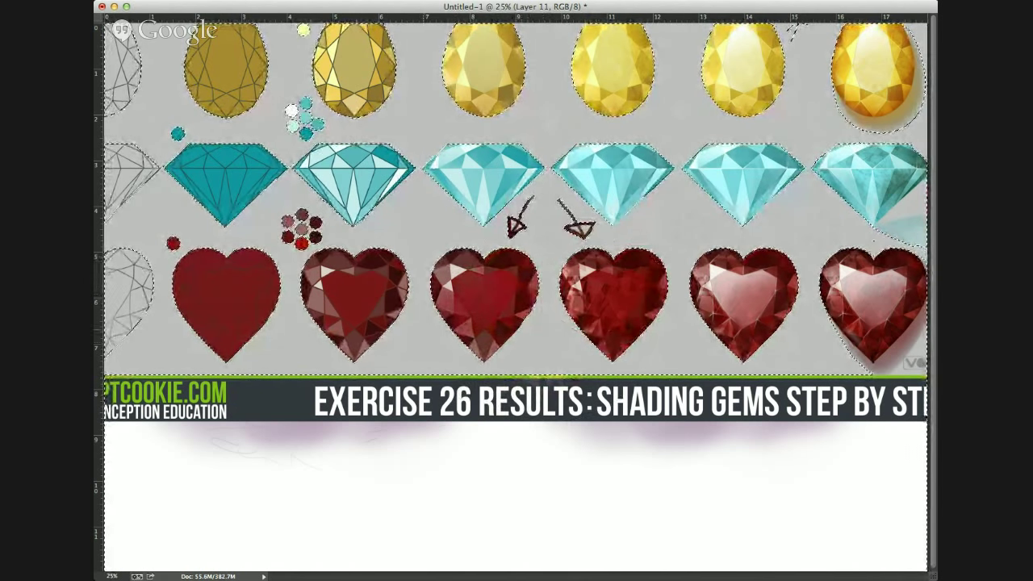
key("super+shift+z")
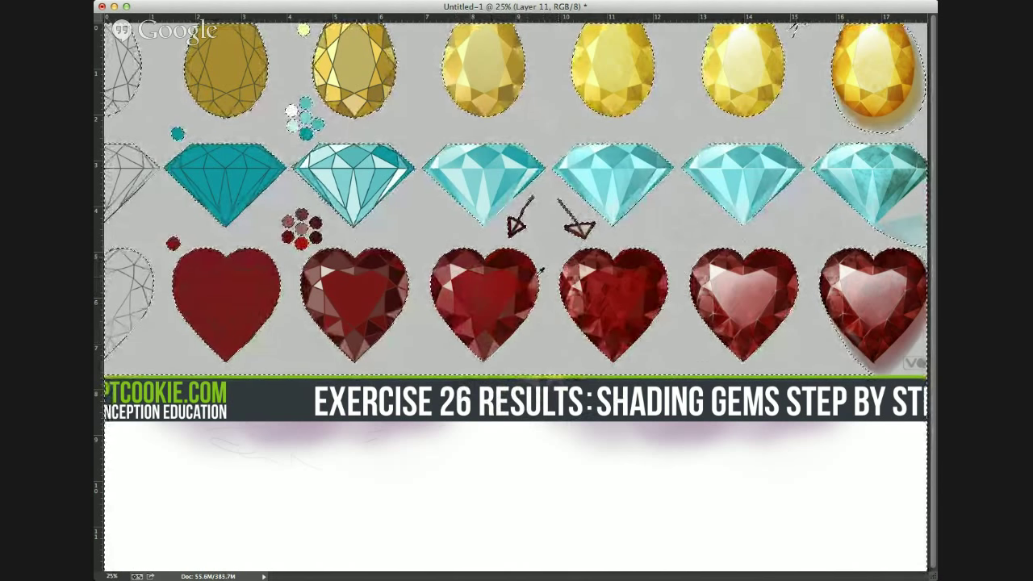
key("super+z")
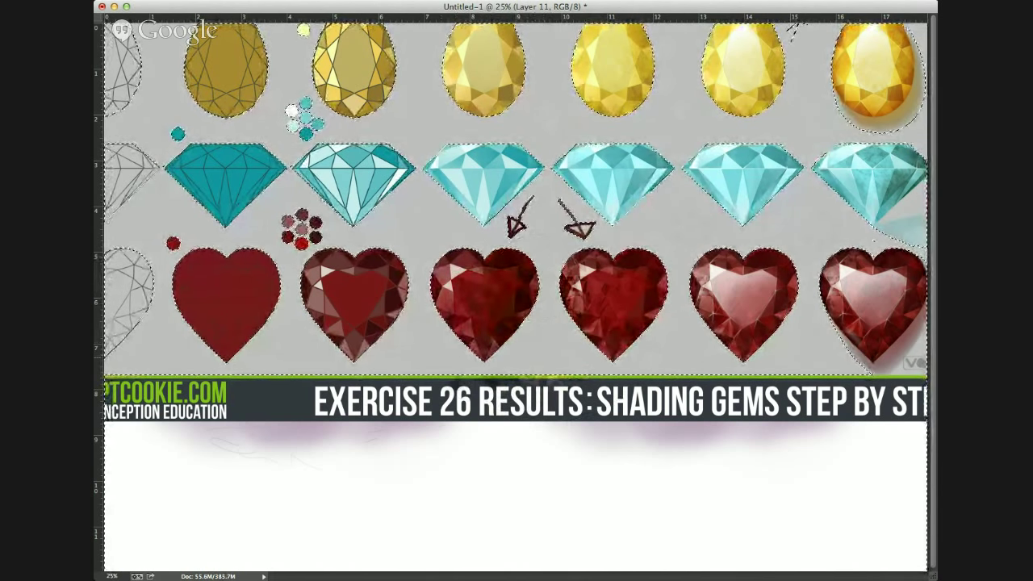
key("super+z")
key("super+z")
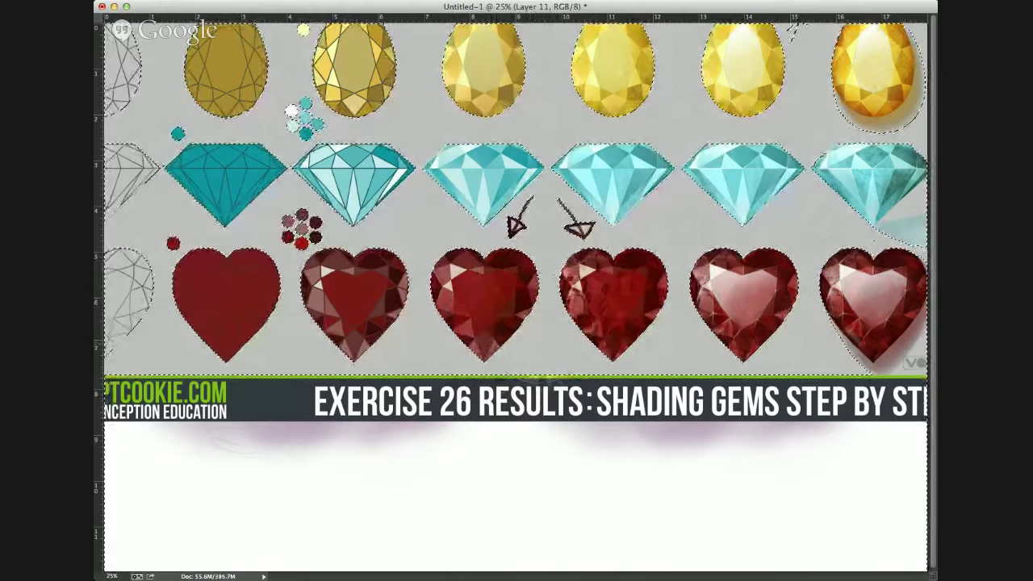
key("super+z")
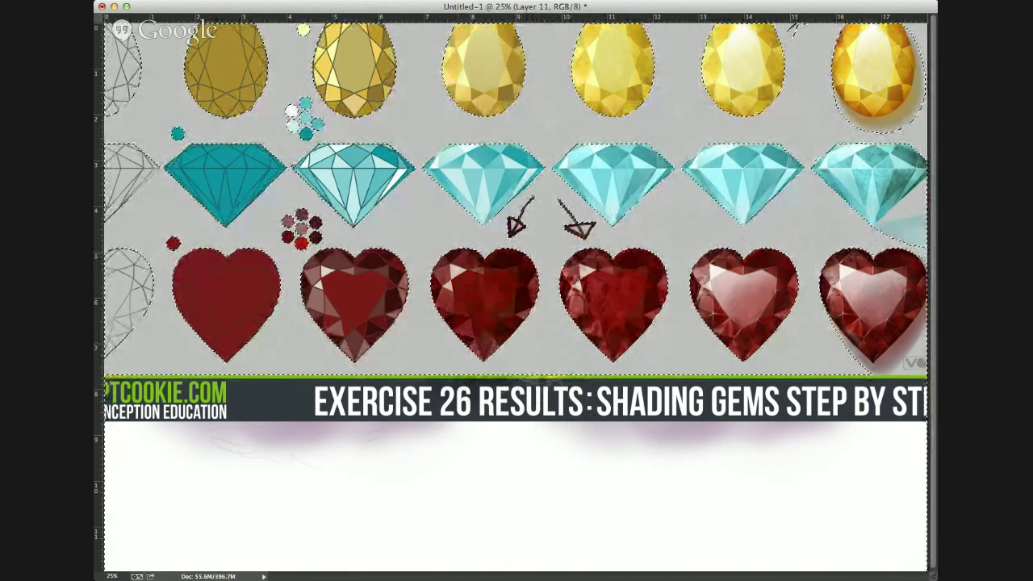
key("super+z")
key("super+z")
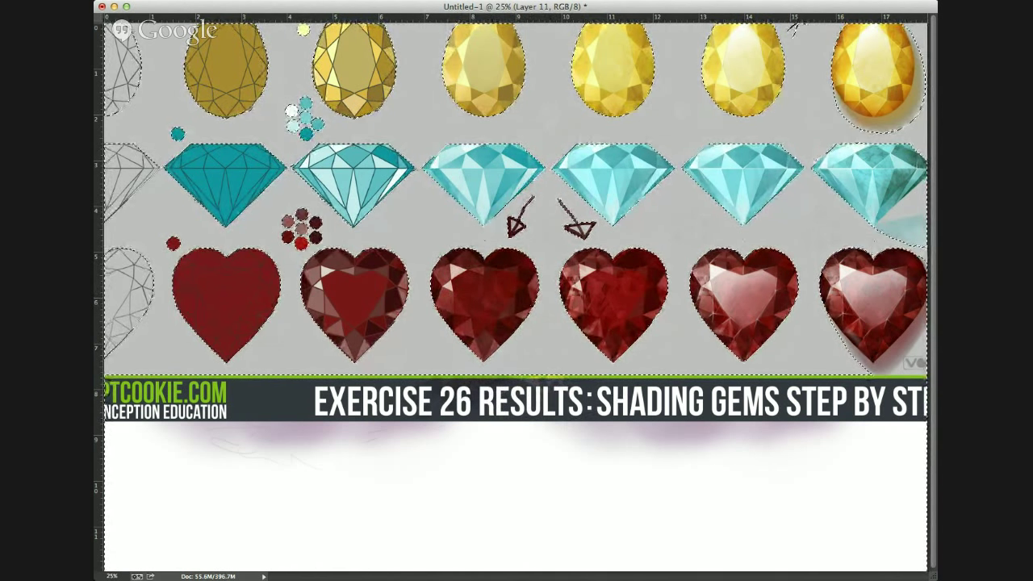
key("super+j")
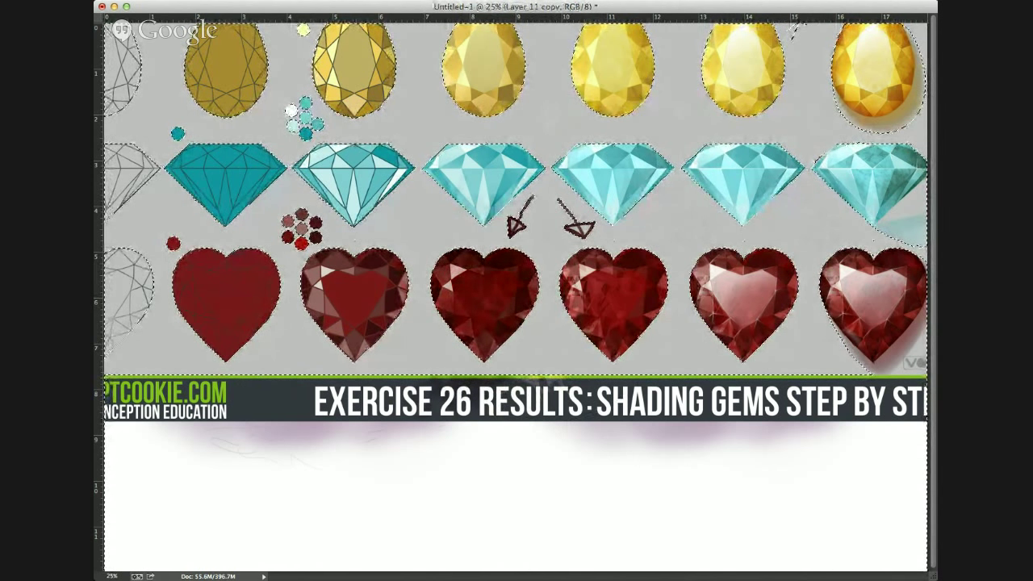
- Darken the third heart on the duplicated layer, add empty Layer 12, and deselect
key("shift+alt+m")
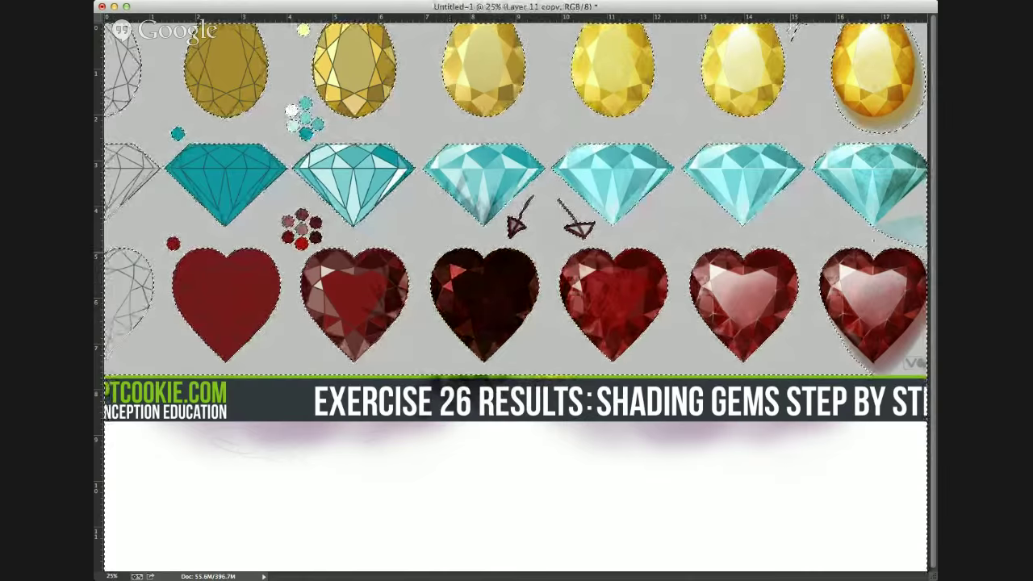
left_click_drag(369, 288, 329, 267)
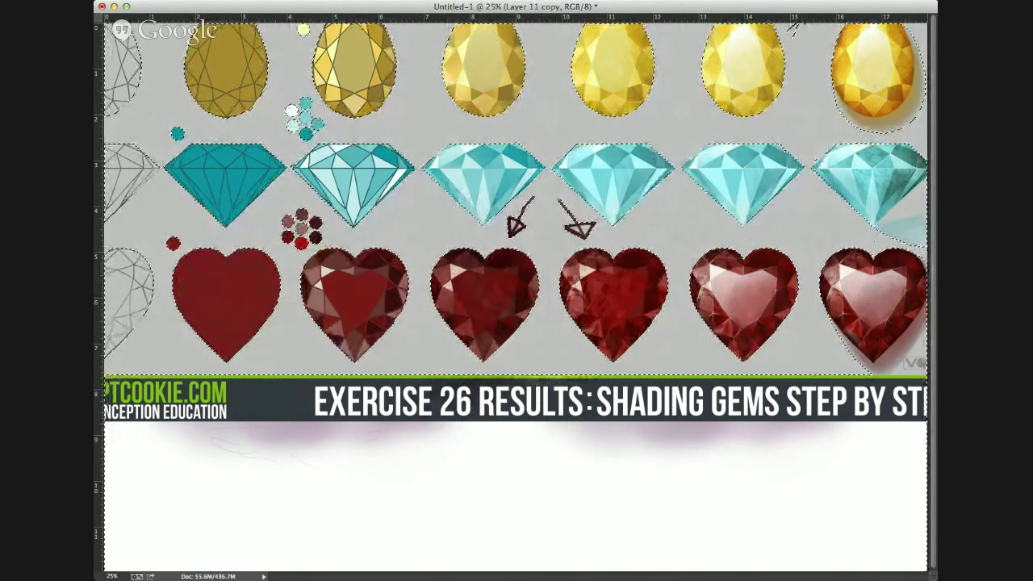
key("super+shift+alt+n")
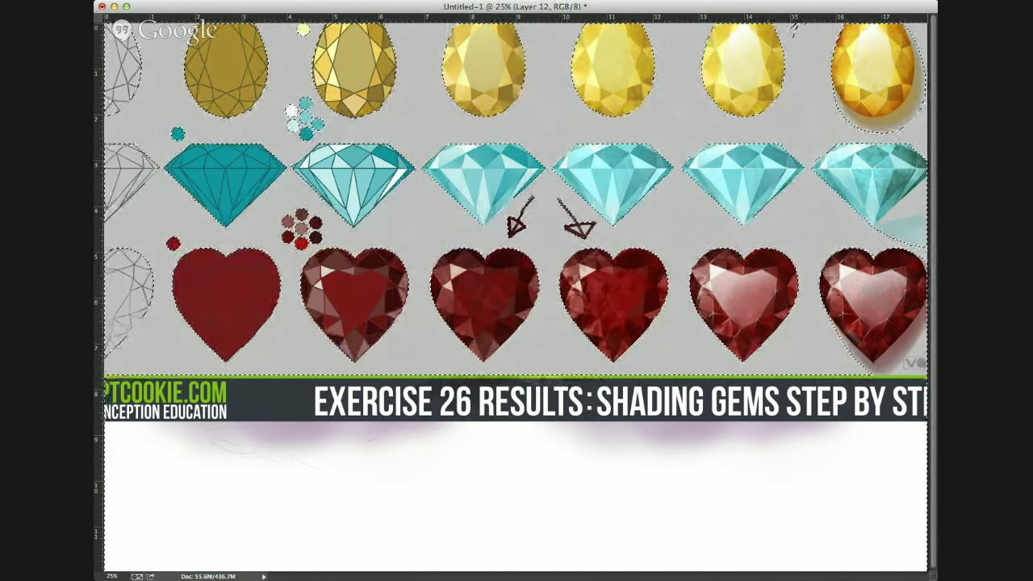
key("super+d")
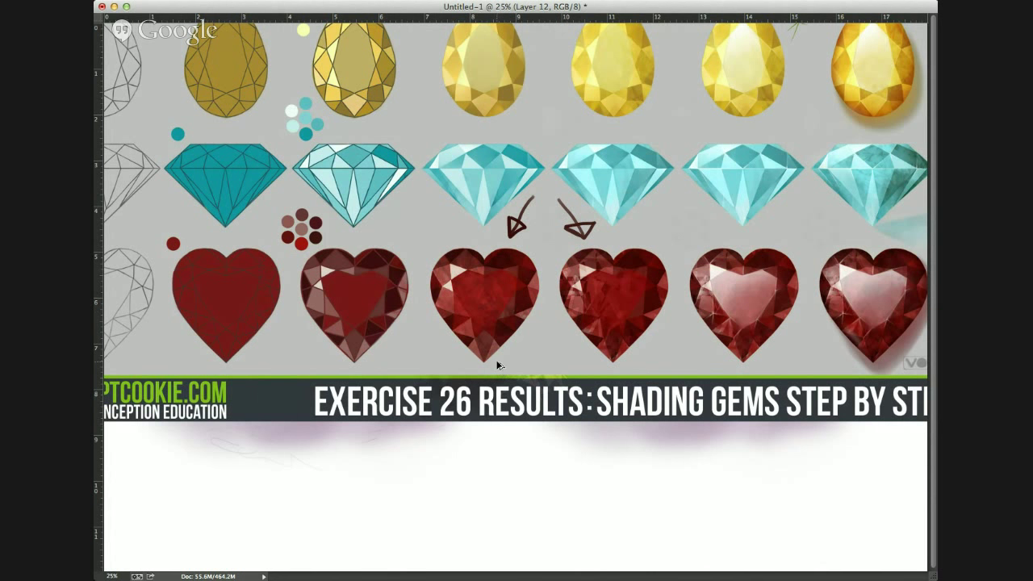
- Darken the third heart's left half and compare, ending on the brighter, smoother shading
left_click_drag(484, 299, 519, 301)
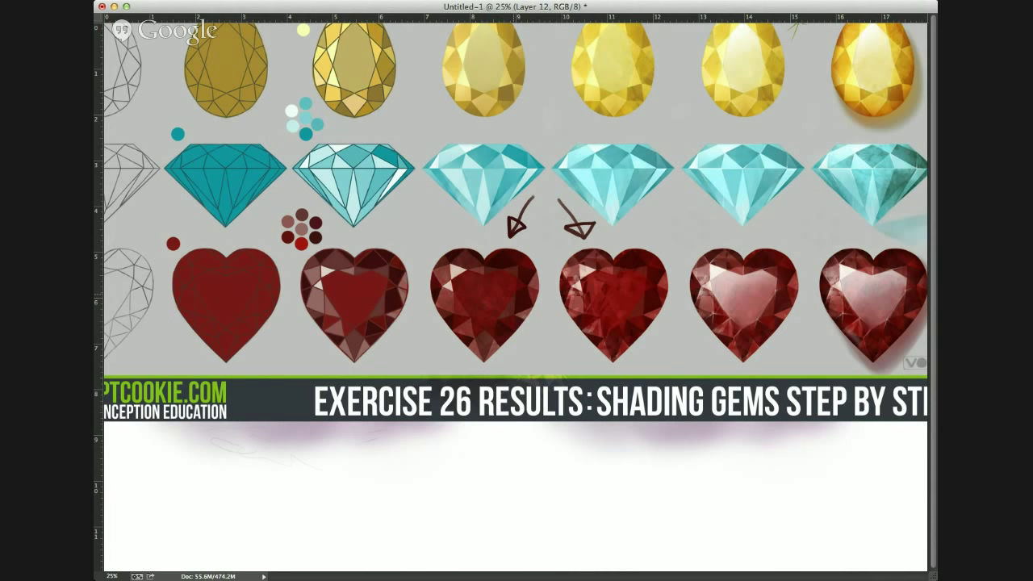
key("ctrl+z")
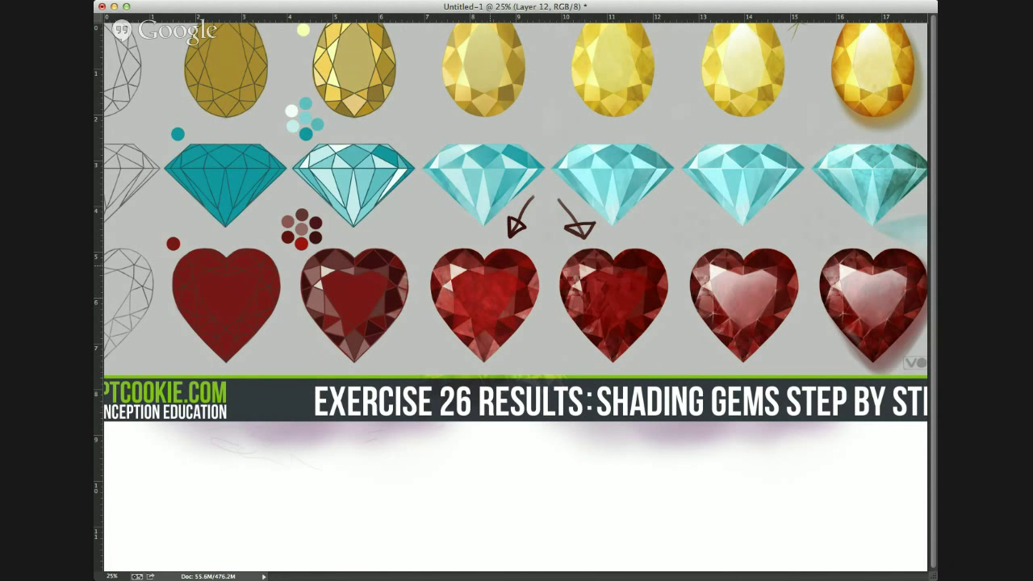
key("ctrl+z")
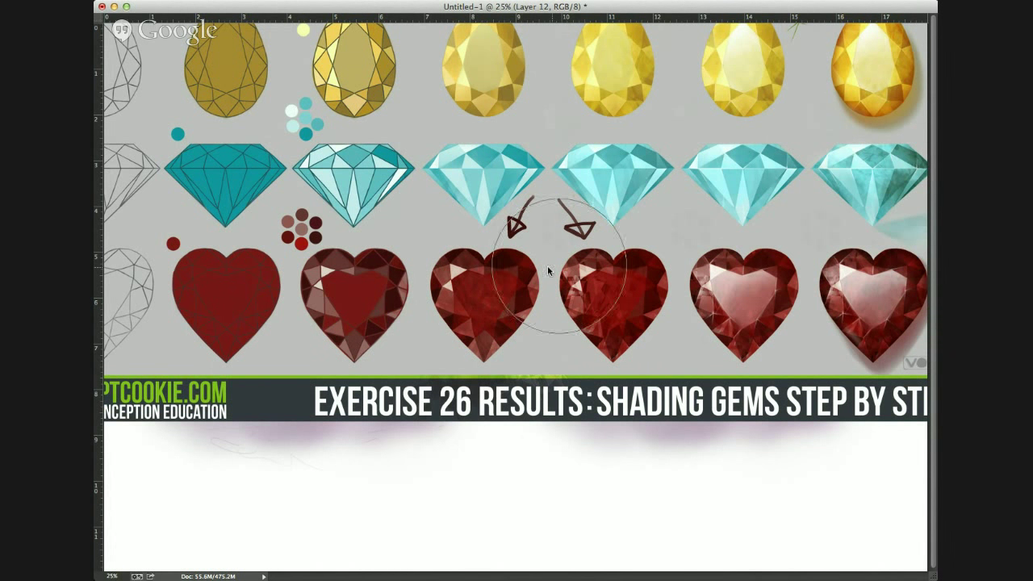
key("ctrl+z")
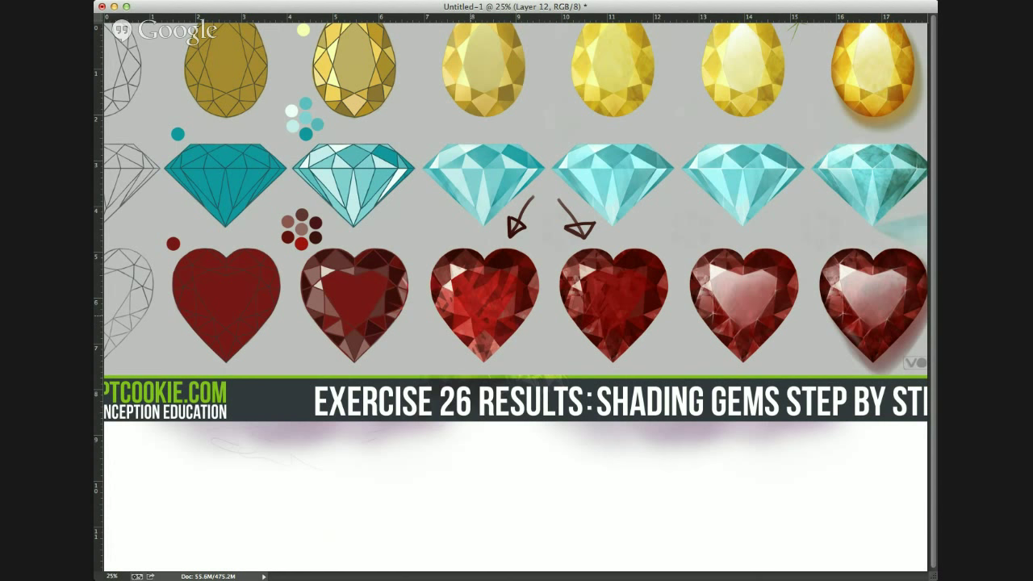
key("ctrl+z")
key("ctrl+z")
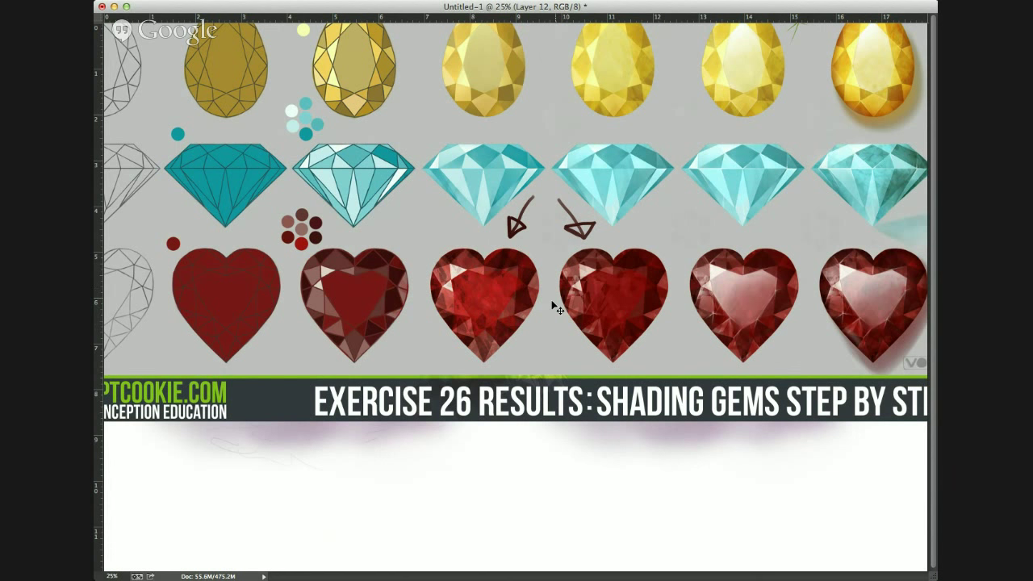
key("ctrl+z")
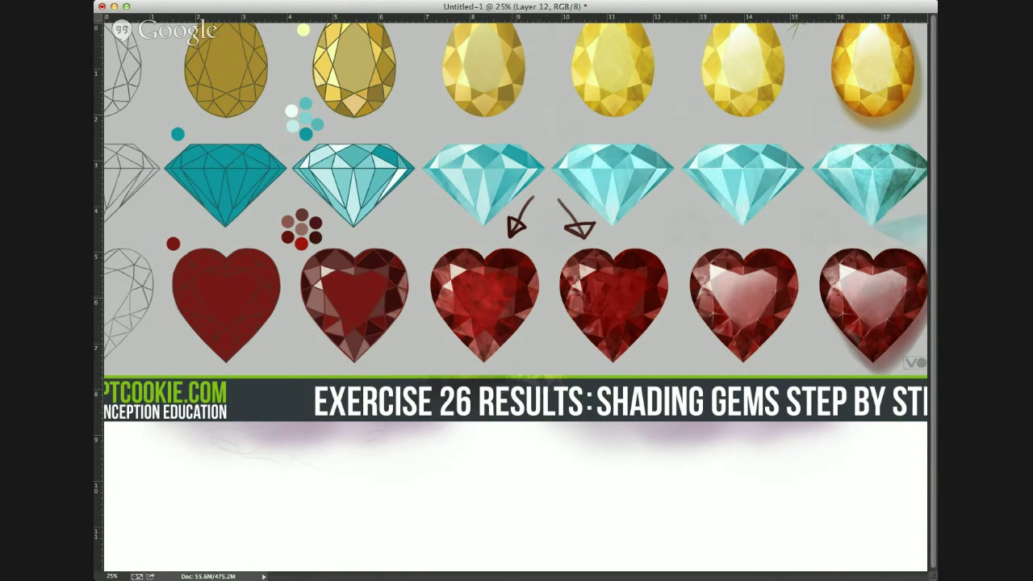
key("ctrl+z")
key("ctrl+z")
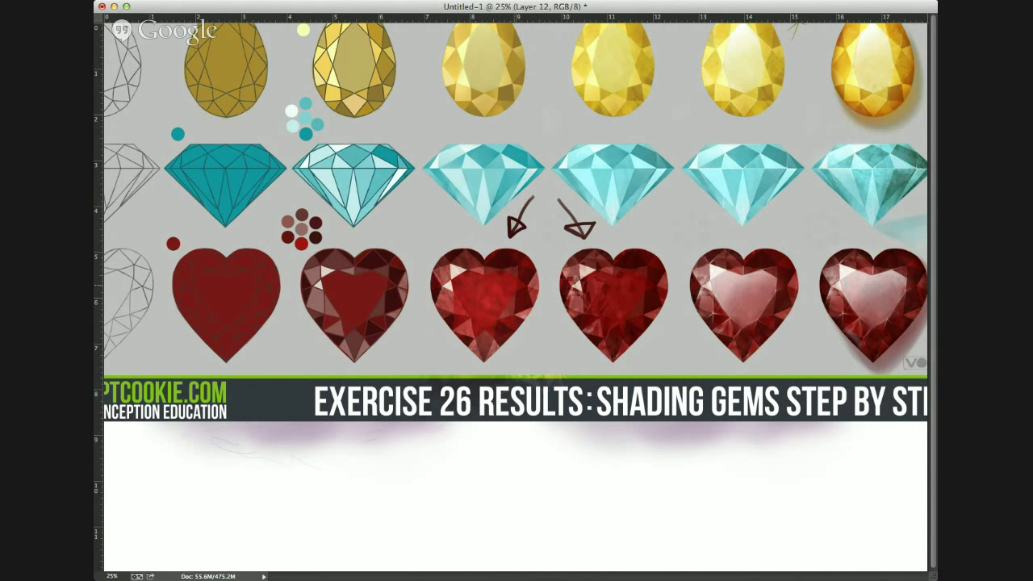
key("ctrl+z")
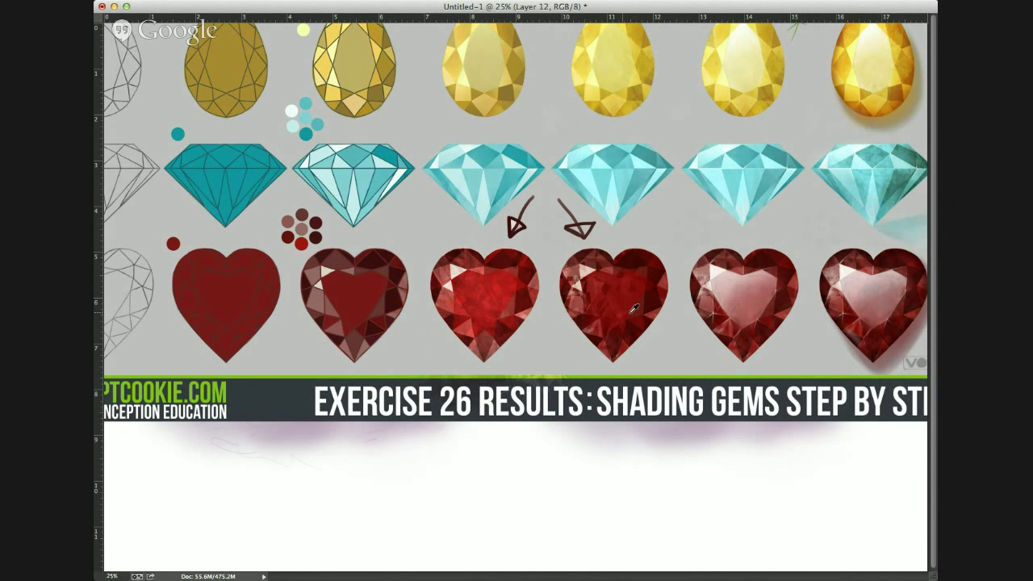
key("ctrl+z")
key("ctrl+z")
key("ctrl+z")
key("ctrl+z")
key("ctrl+z")
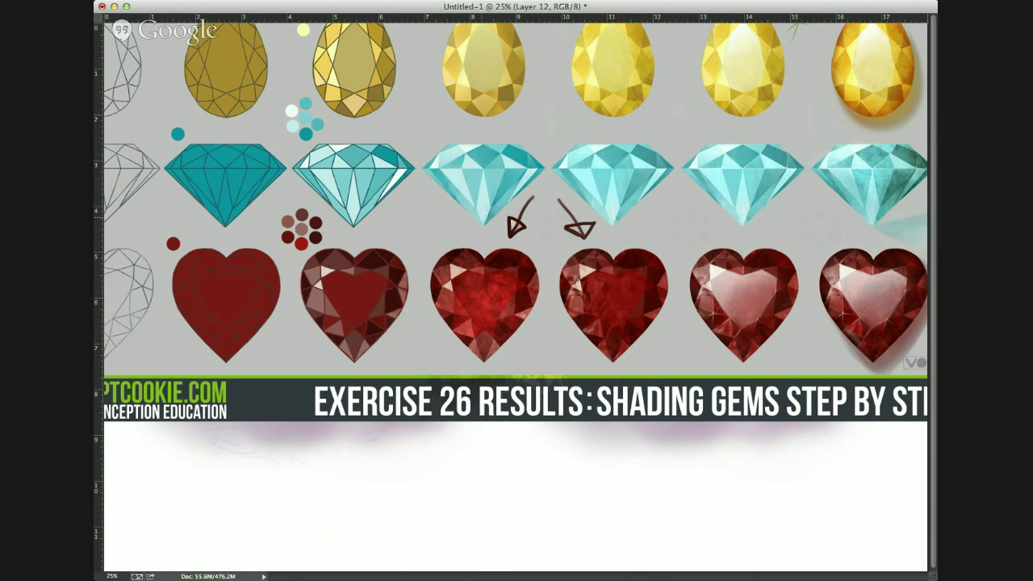
key("ctrl+z")
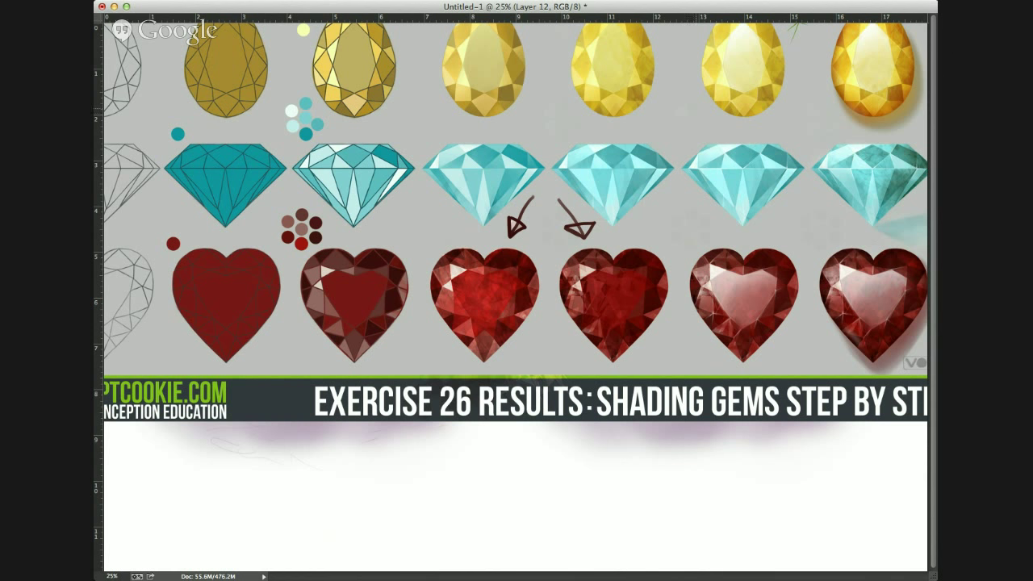
- Delete the texture overlay and gem reference layers and begin outlining the tall peak's edge
key("Delete")
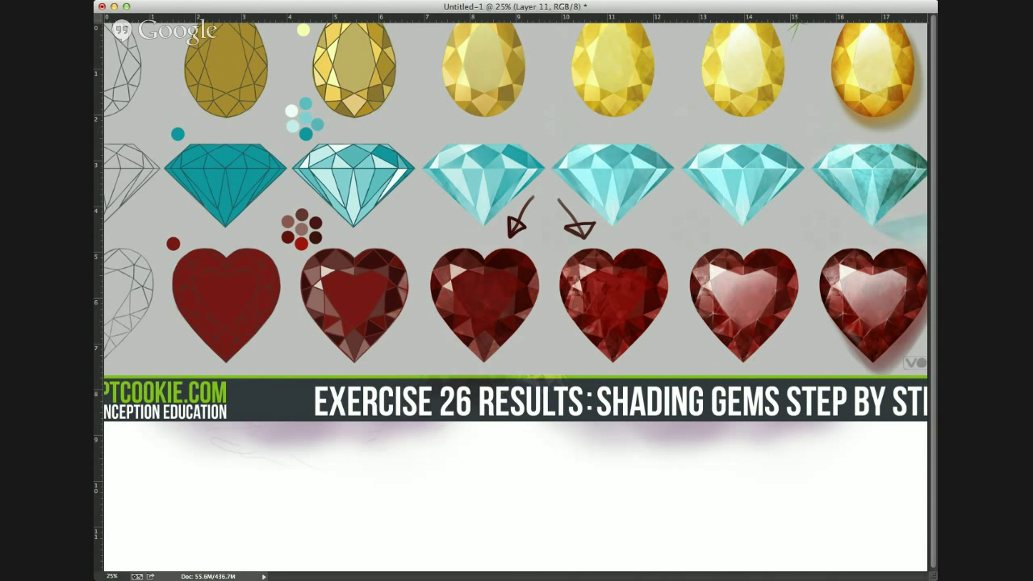
key("Delete")
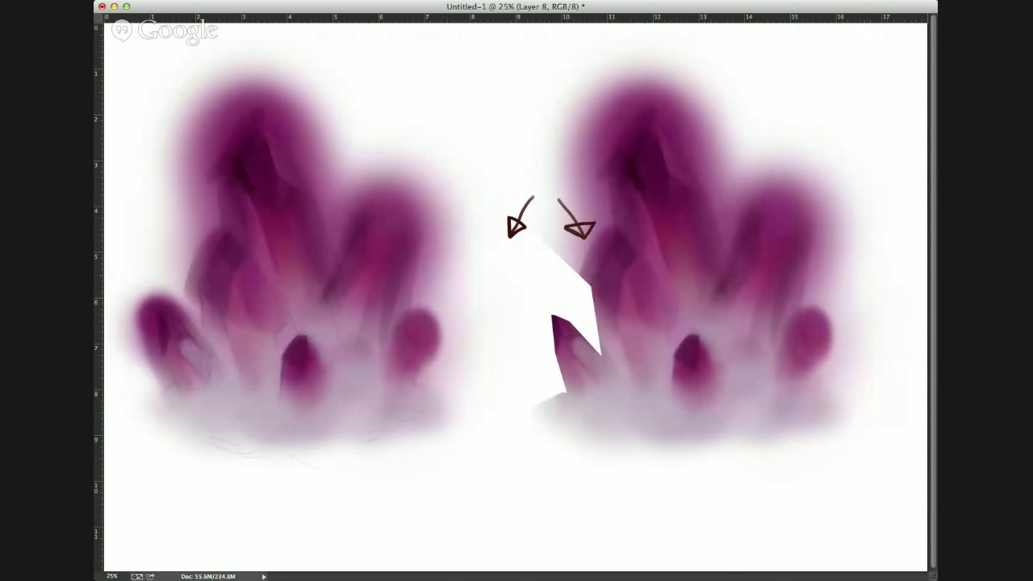
left_click(504, 260)
left_click(589, 288)
left_click(615, 233)
left_click(634, 247)
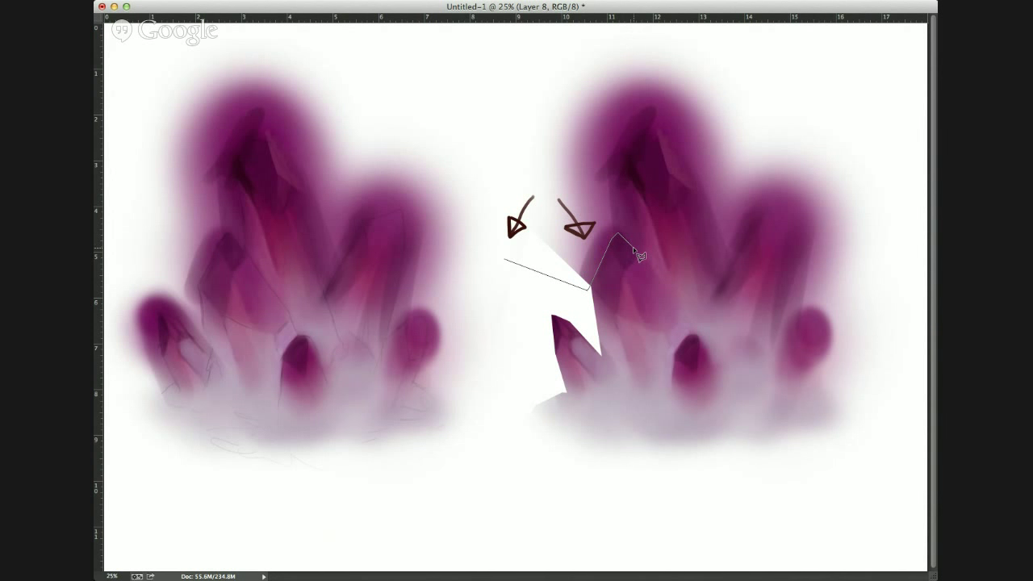
- Close the polygonal outline around the peak's tip and haze, then paint white inside it
left_click(627, 169)
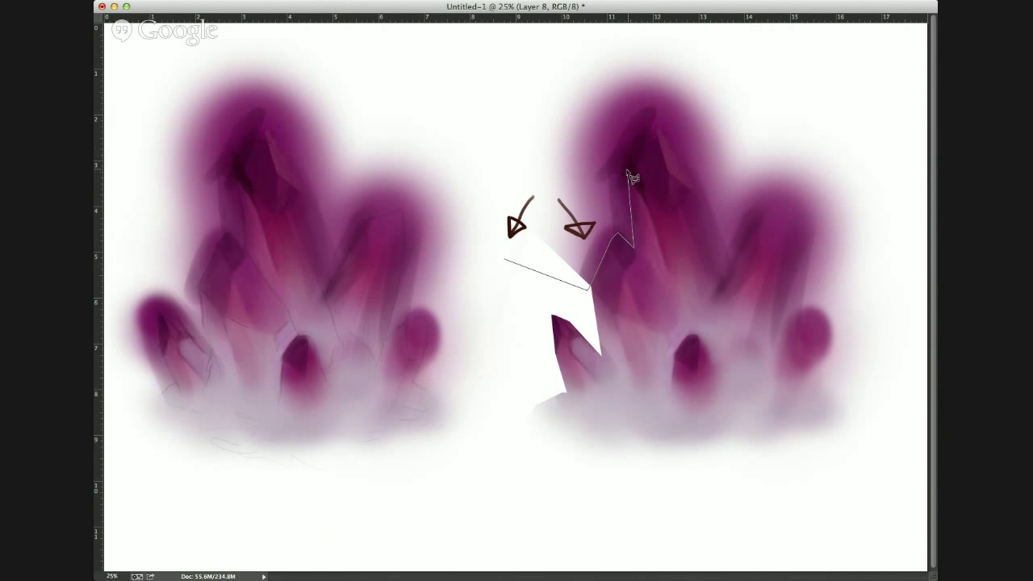
left_click(641, 131)
left_click(685, 180)
left_click(743, 71)
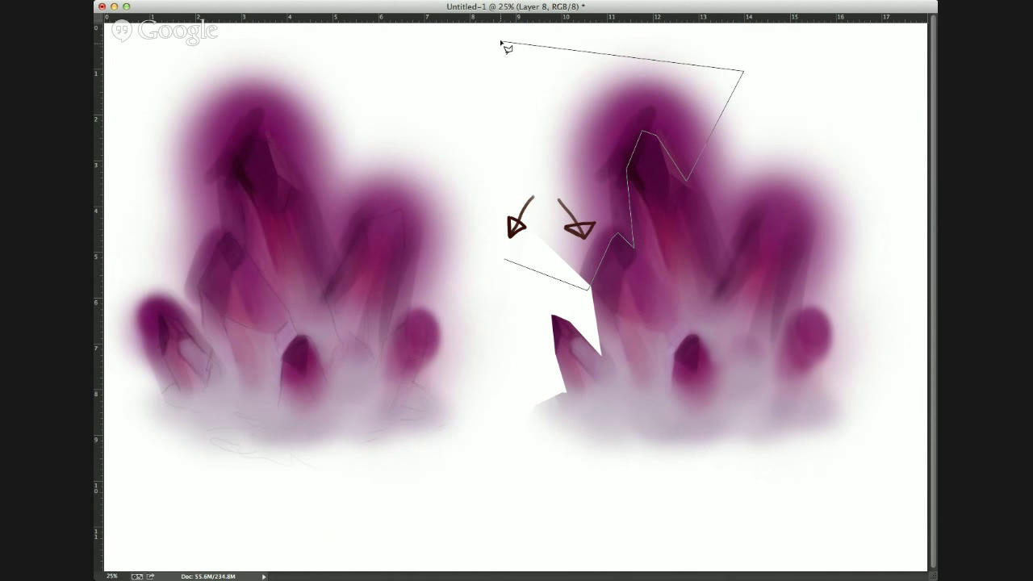
left_click(501, 38)
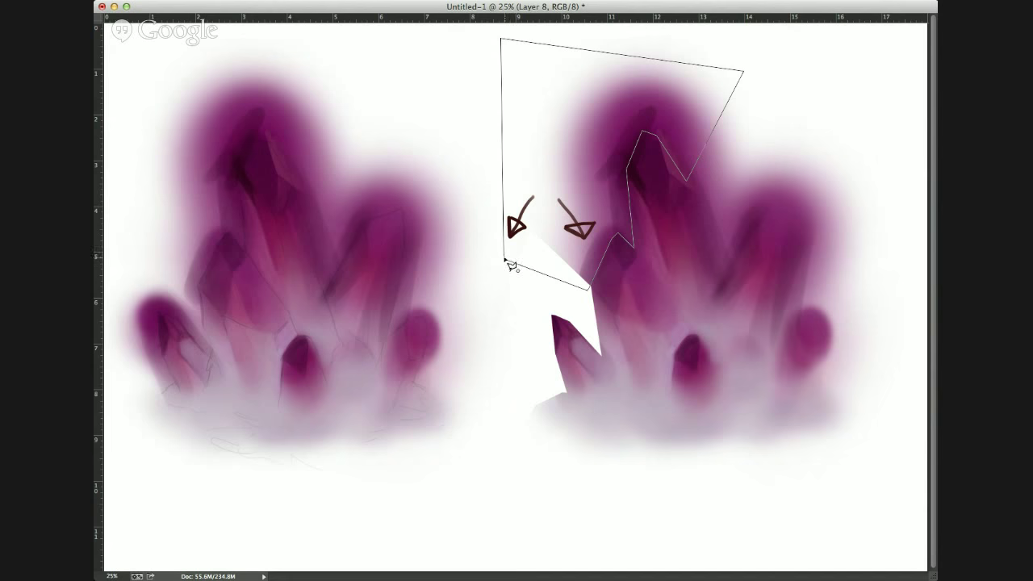
left_click(503, 258)
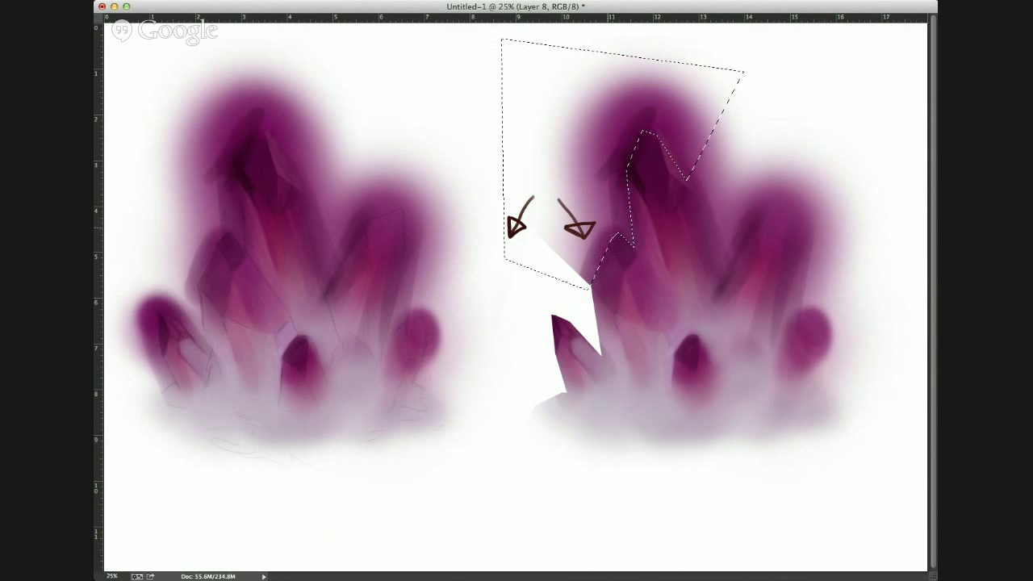
mouse_move(607, 227)
left_mouse_down()
mouse_move(589, 200)
mouse_move(637, 89)
mouse_move(710, 97)
left_mouse_up()
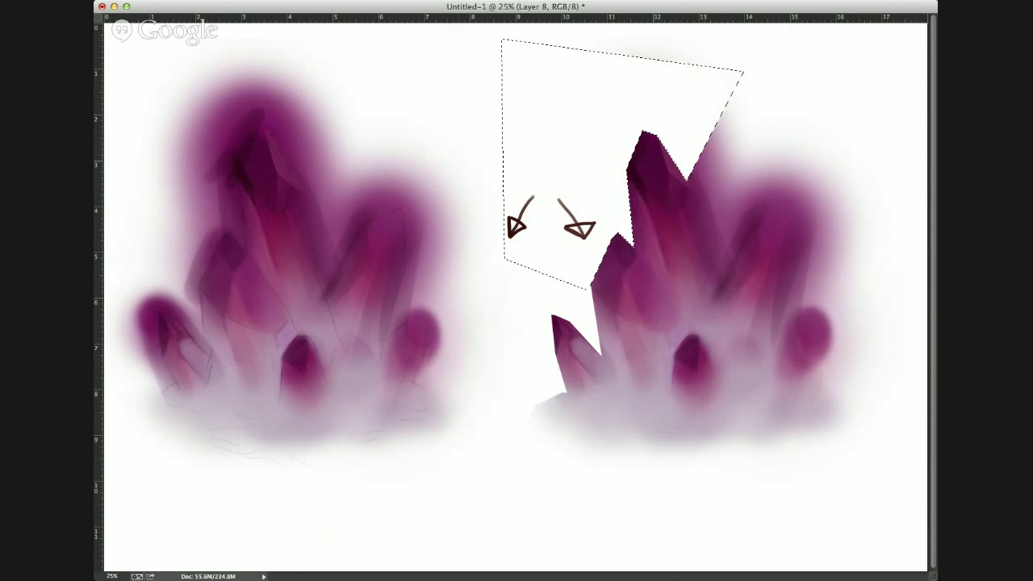
- Deselect, paint white over the glow above the peak, and outline the next crystal face
key("ctrl+d")
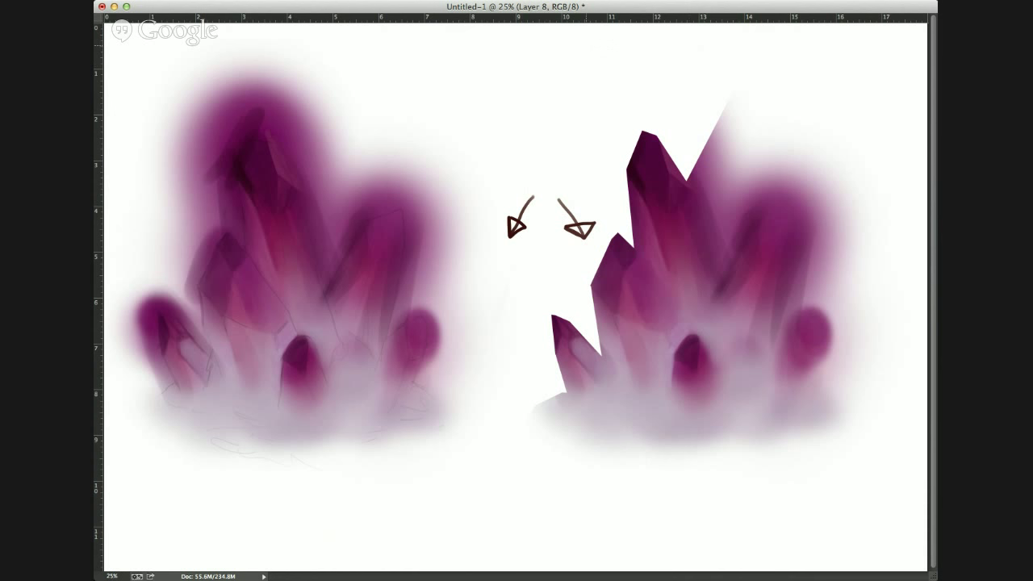
left_click_drag(730, 99, 739, 133)
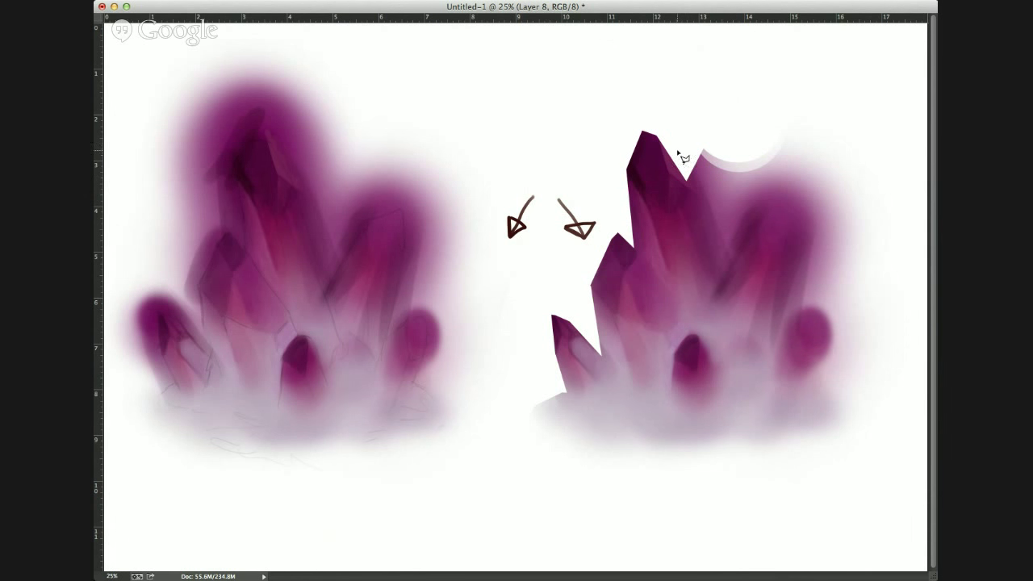
mouse_move(678, 151)
left_mouse_down()
mouse_move(716, 288)
mouse_move(763, 233)
mouse_move(769, 209)
mouse_move(755, 213)
mouse_move(796, 204)
mouse_move(797, 315)
mouse_move(781, 330)
mouse_move(823, 319)
left_mouse_up()
- Drop the previous outline and select the haze above the second peak with a polygonal outline
left_click(726, 257)
key("ctrl+d")
left_click(744, 96)
left_click(768, 62)
left_click(677, 62)
left_click(684, 178)
left_click(720, 287)
left_click(759, 216)
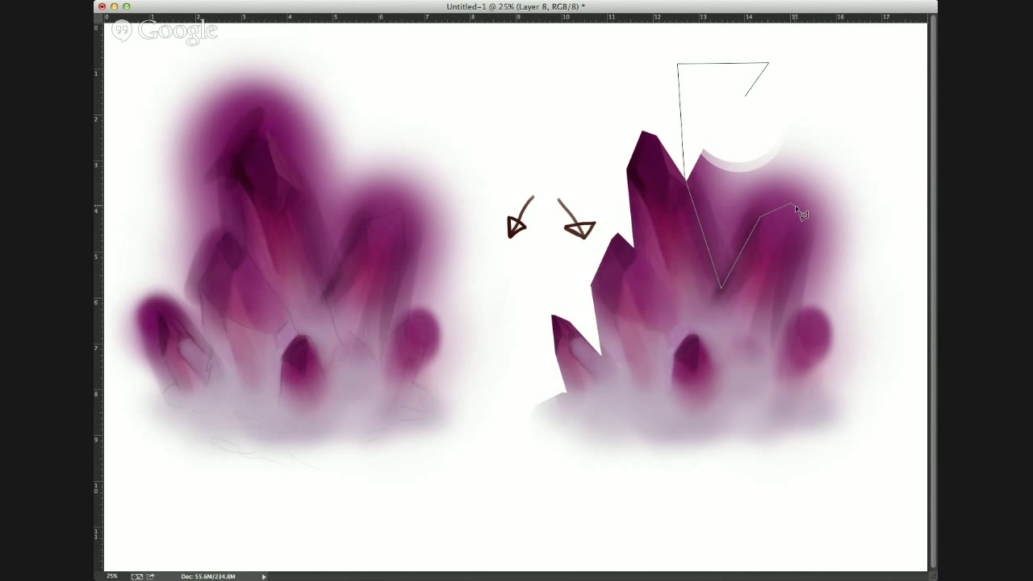
left_click(795, 205)
left_click(864, 95)
left_click(746, 96)
- Erase the purple glow and white arc inside the selection, then deselect
key("e")
mouse_move(807, 162)
left_mouse_down()
mouse_move(714, 258)
mouse_move(698, 169)
left_mouse_up()
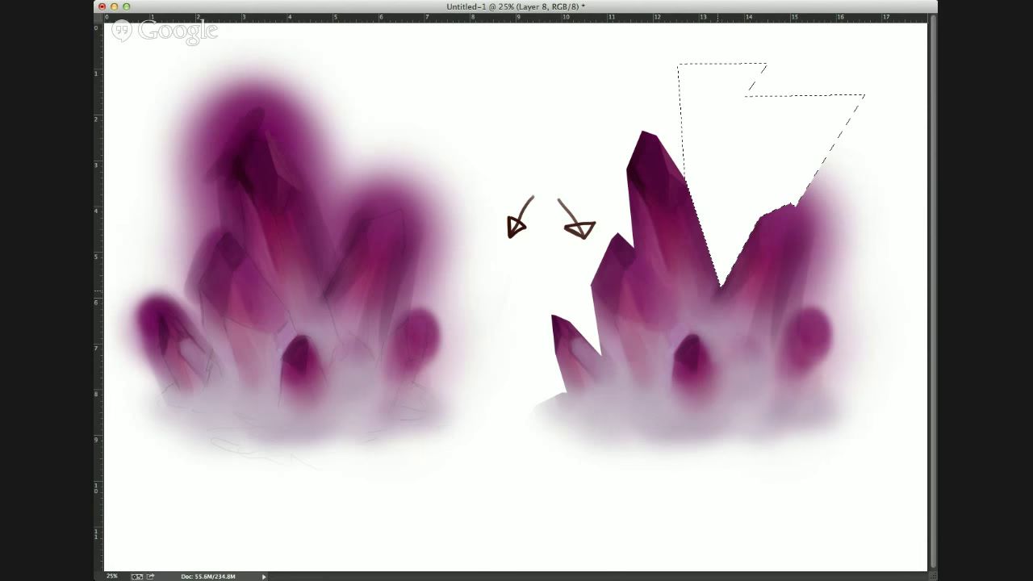
key("super+d")
- Trace a straight-edged outline down the rightmost crystal, looping around the blurry glow beside it
key("l")
left_click(783, 165)
left_click(795, 207)
left_click(799, 251)
left_click(781, 334)
left_click(823, 321)
left_click(803, 387)
left_click(874, 401)
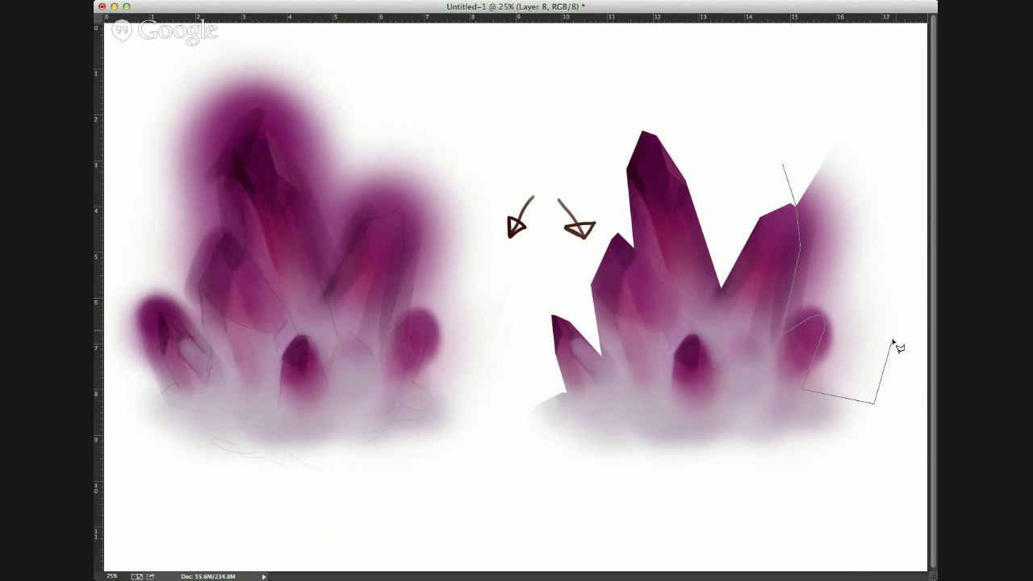
left_click(913, 390)
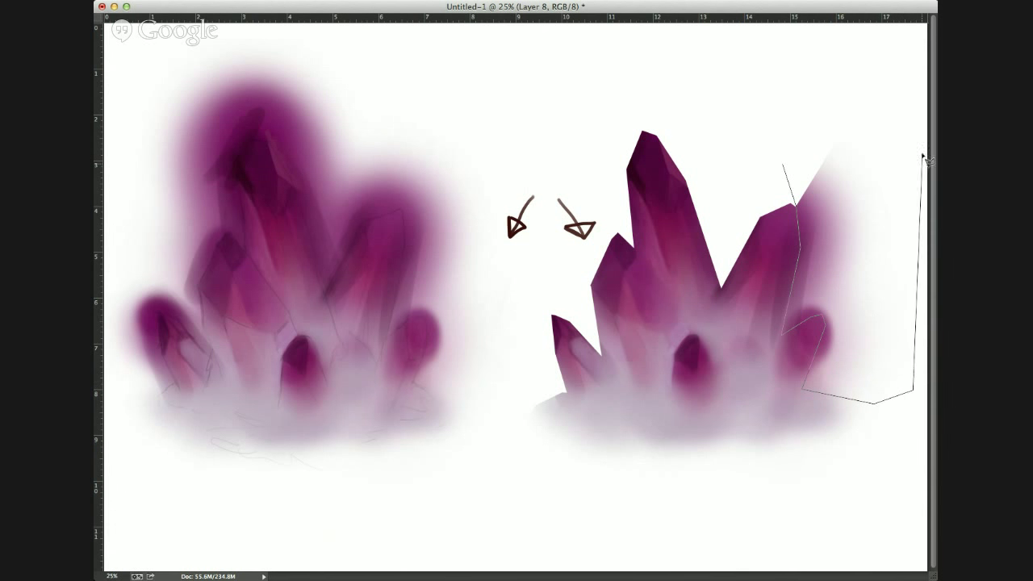
left_click(868, 50)
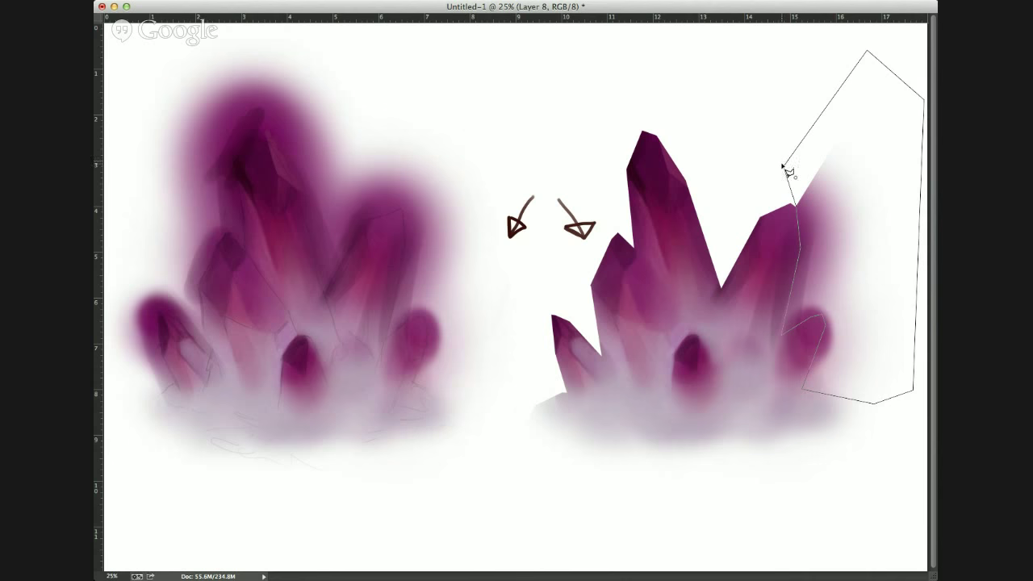
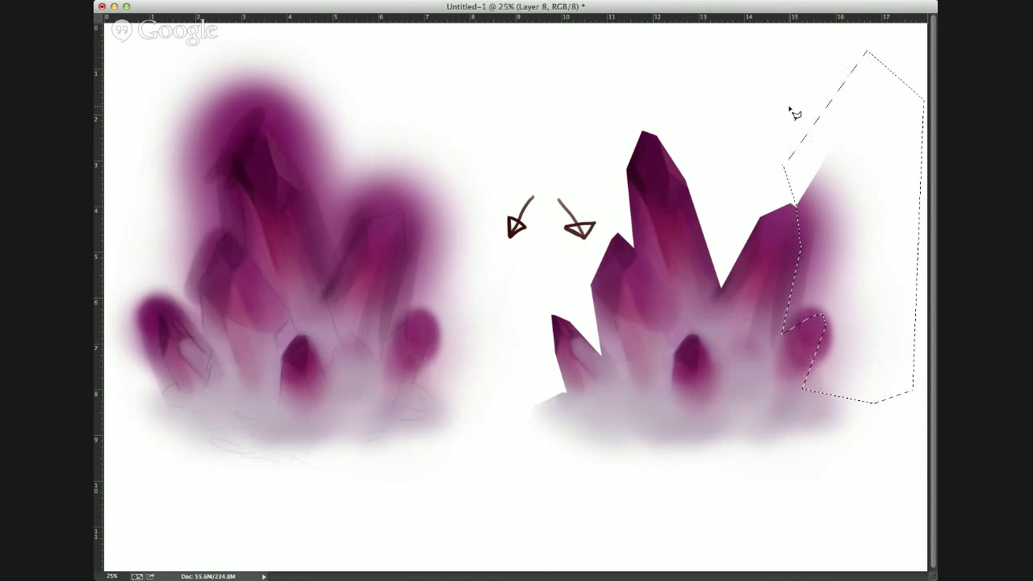
- Erase the selected purple glow from the cluster's right edge, then deselect
key("Delete")
key("super+d")
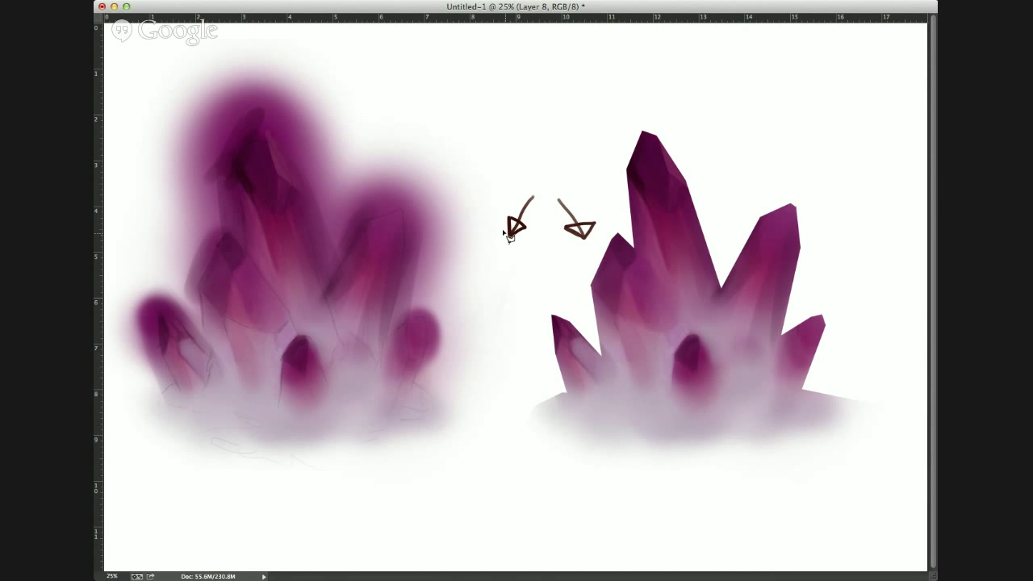
- Lasso the small right crystal and paint darker tones inside its outline
mouse_move(669, 396)
left_mouse_down()
mouse_move(675, 339)
mouse_move(700, 338)
left_mouse_up()
mouse_move(717, 372)
left_mouse_down()
mouse_move(723, 406)
mouse_move(685, 432)
mouse_move(668, 399)
left_mouse_up()
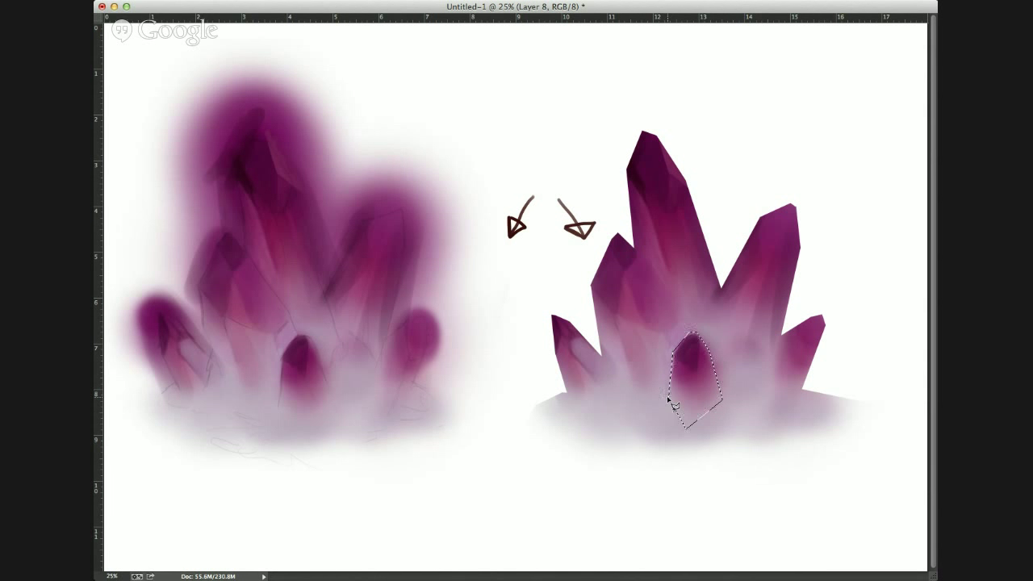
left_click(688, 360)
mouse_move(679, 361)
left_mouse_down()
mouse_move(688, 329)
mouse_move(689, 357)
mouse_move(673, 372)
mouse_move(690, 407)
mouse_move(698, 348)
left_mouse_up()
- Protect the short front crystal with an inverted selection, brush sampled pale pink mist around it, then deselect
left_click(686, 371)
key("ctrl+shift+i")
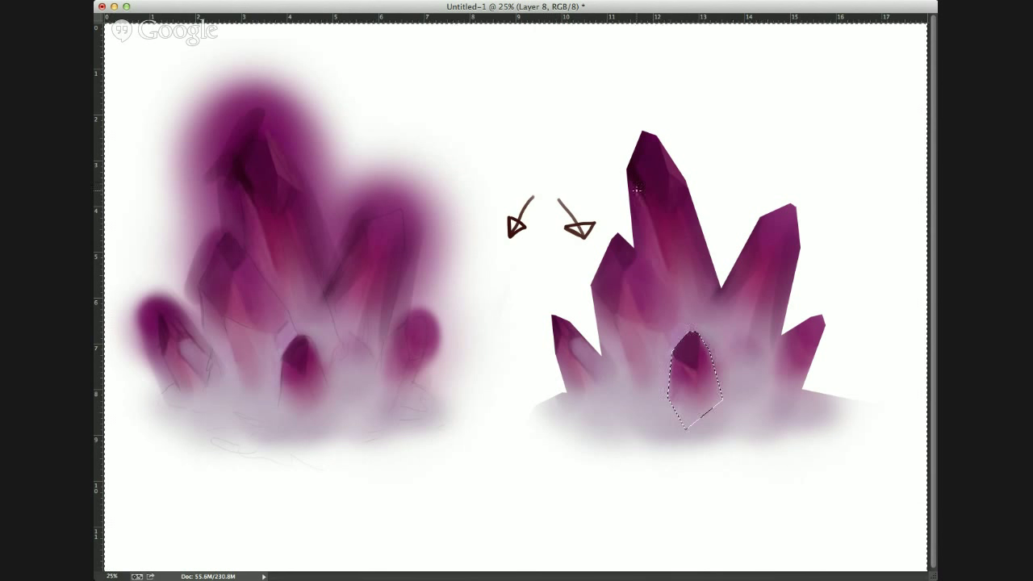
left_click(717, 328, "alt")
mouse_move(715, 333)
left_mouse_down()
mouse_move(705, 345)
mouse_move(718, 368)
mouse_move(701, 332)
left_mouse_up()
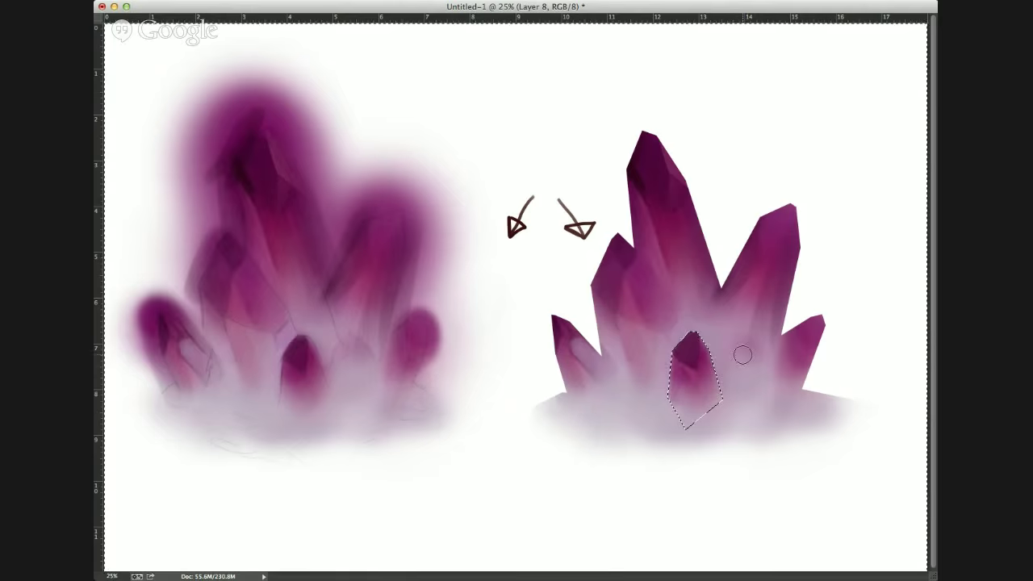
key("ctrl+d")
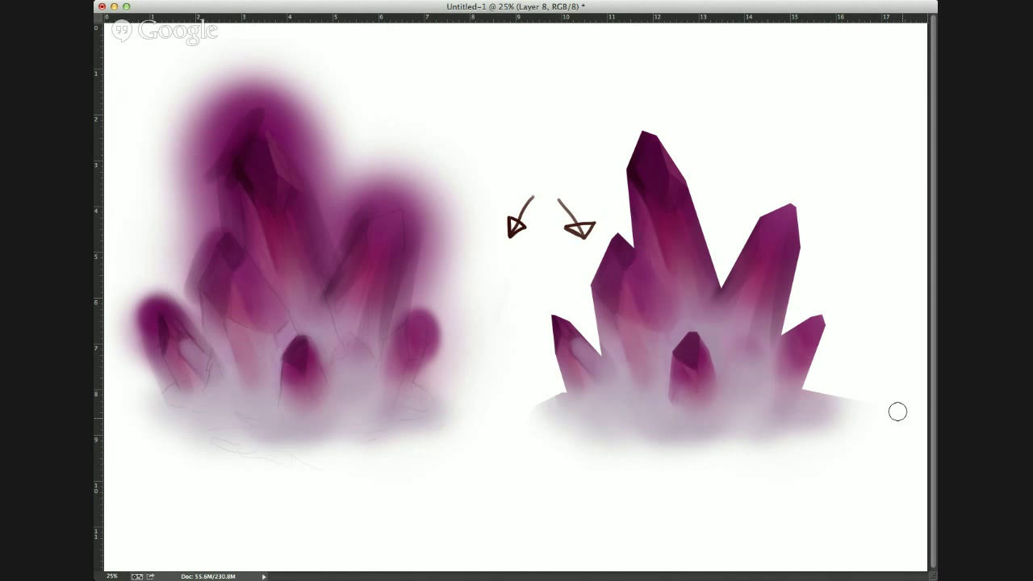
- On Layer 11, paint lighter facet highlights on the tall crystals using colours sampled from them
key("ctrl+shift+alt+n")
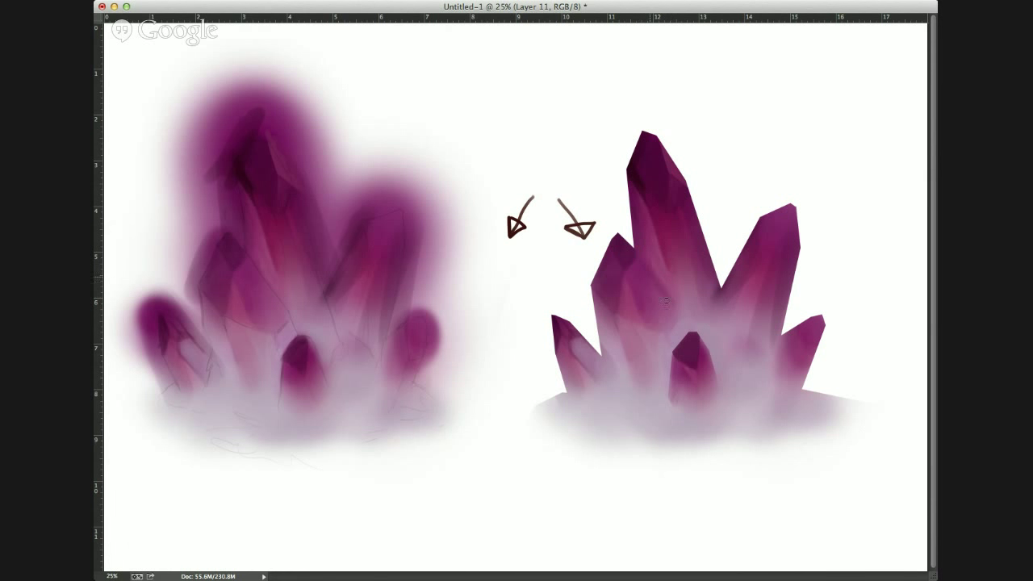
left_click(657, 279, "alt")
left_click(682, 319, "alt")
left_click(647, 331, "alt")
left_click(655, 321, "alt")
left_click(637, 326, "alt")
left_click(615, 311, "alt")
- Shade the middle crystals' facets with colours sampled from the right crystal, undoing one stray stroke
mouse_move(456, 274)
left_mouse_down()
mouse_move(618, 196)
mouse_move(484, 162)
mouse_move(513, 242)
left_mouse_up()
key("ctrl+z")
left_click(726, 280, "alt")
left_click(719, 310, "alt")
left_click(720, 310, "alt")
left_click(738, 309)
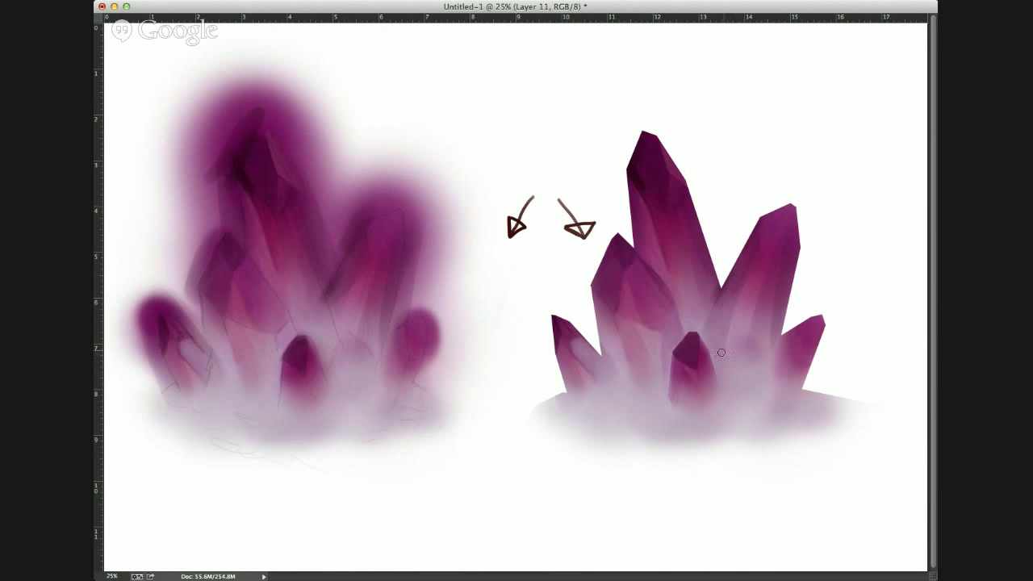
left_click(734, 305)
- Brush soft haze and lighter facets over the crystals' middle and base with sampled colours
key("alt")
left_click_drag(732, 311, 729, 305)
left_click(714, 296, "alt")
left_click(699, 239, "alt")
left_click(652, 262, "alt")
left_click(644, 260, "alt")
left_click(795, 387, "alt")
left_click(787, 373, "alt")
left_click(652, 391)
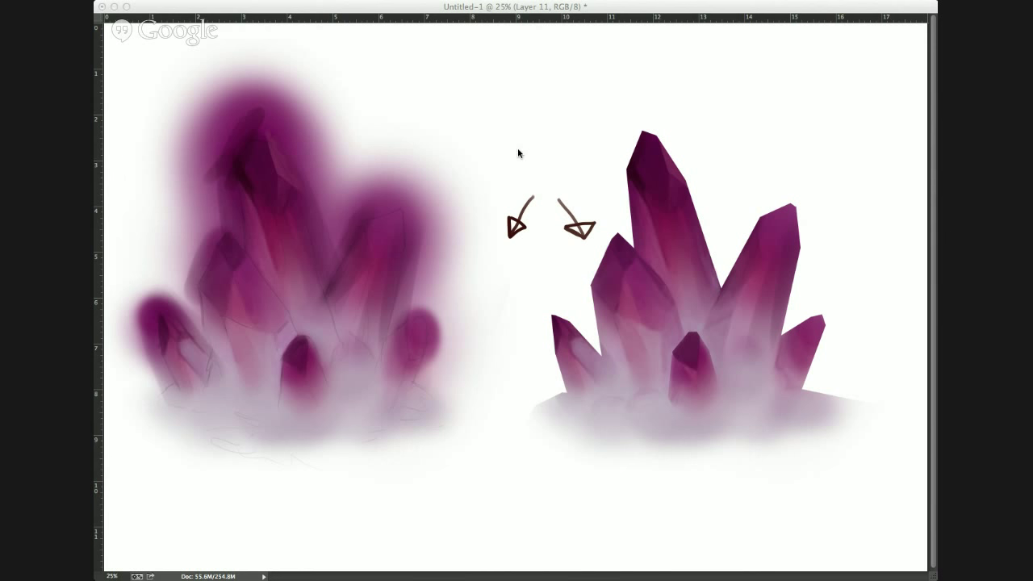
- Paste the ice reference photo, enlarge it across the upper middle, then drag in the crystal illustration
key("super+v")
key("super+t")
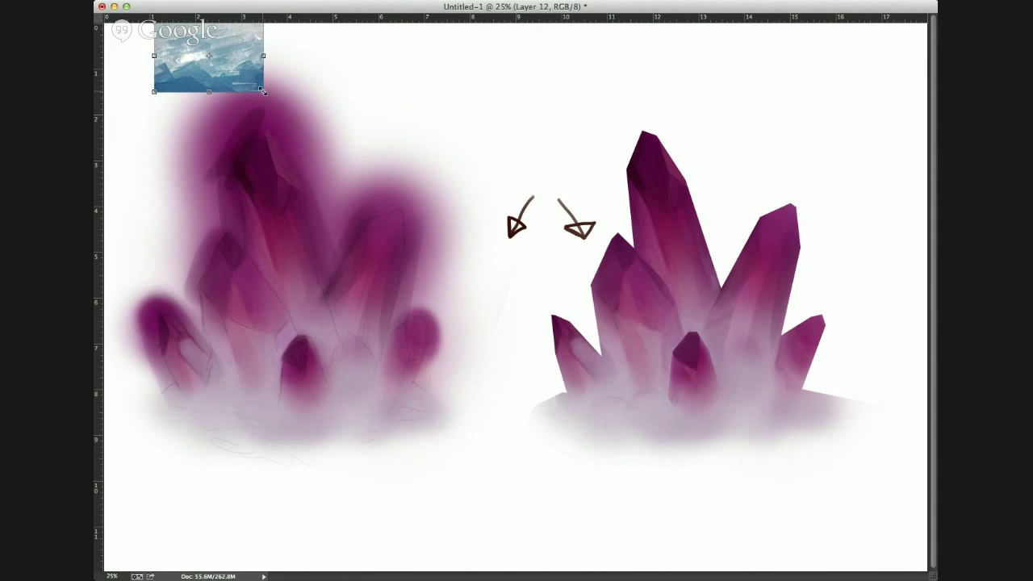
left_click_drag(263, 91, 512, 253)
left_click_drag(313, 81, 440, 121)
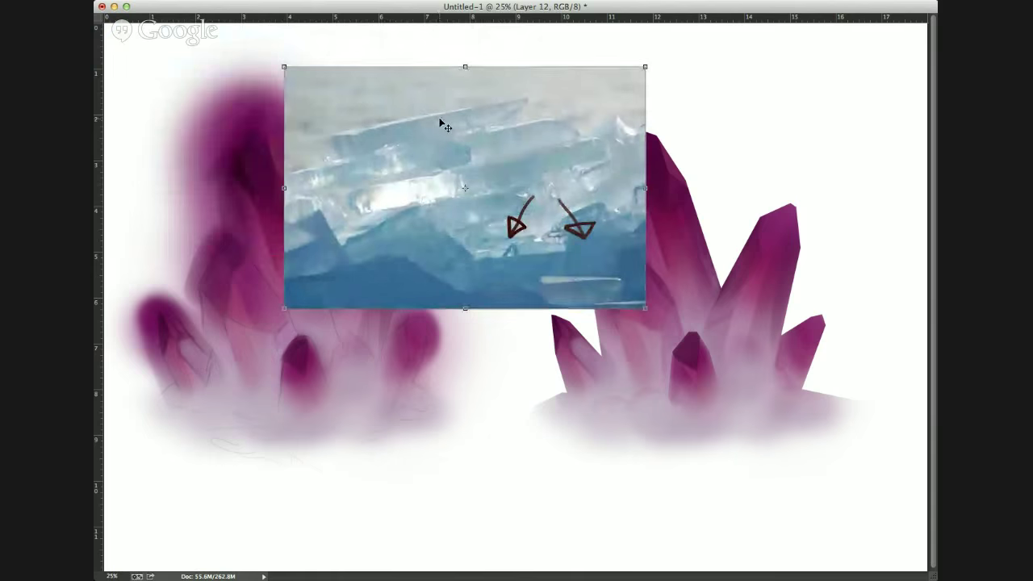
key("Return")
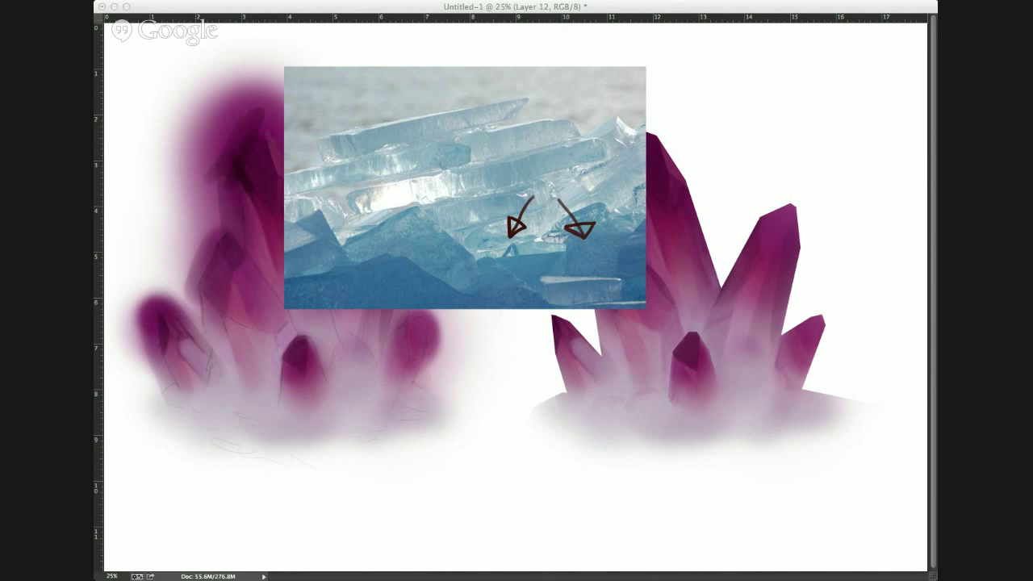
left_click_drag(97, 59, 231, 60)
- Enlarge the blue crystal illustration and place it at the upper right above the finished cluster
left_click_drag(299, 105, 379, 192)
mouse_move(368, 145)
left_mouse_down()
mouse_move(804, 167)
mouse_move(791, 169)
left_mouse_up()
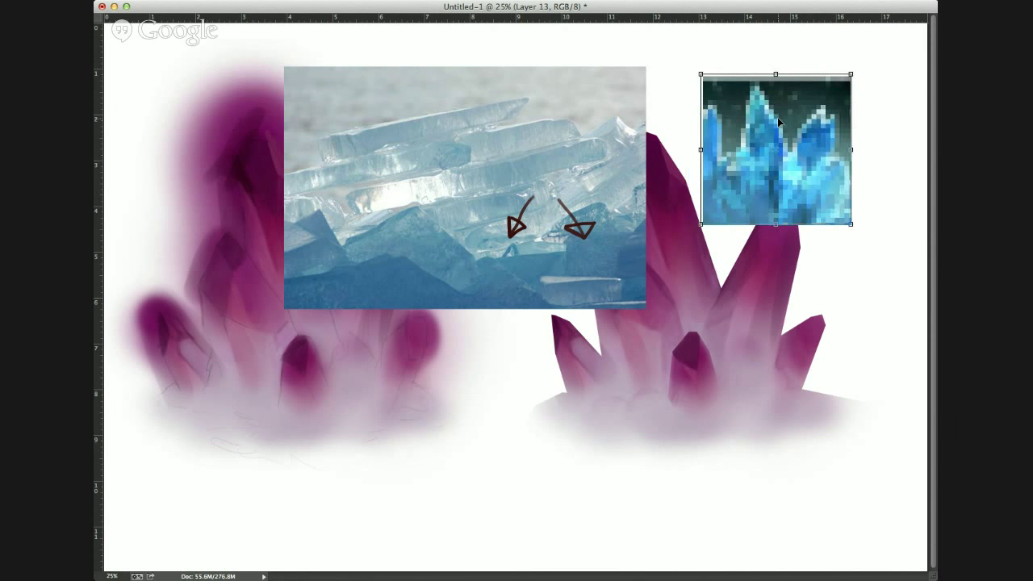
key("Return")
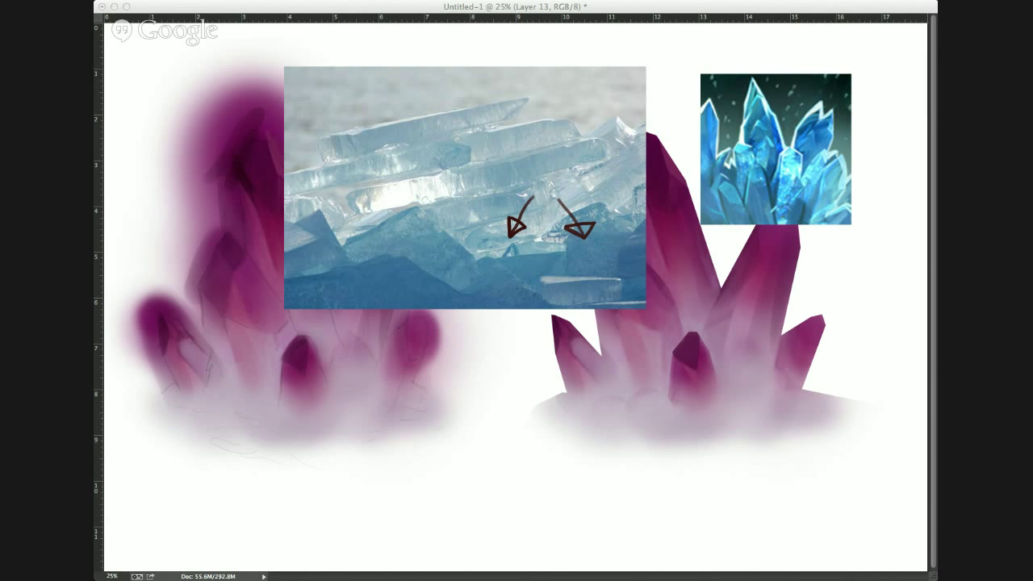
- Drop another ice photo onto the canvas, stretch it larger and move it to the lower right
left_click_drag(208, 59, 732, 319)
key("ctrl+t")
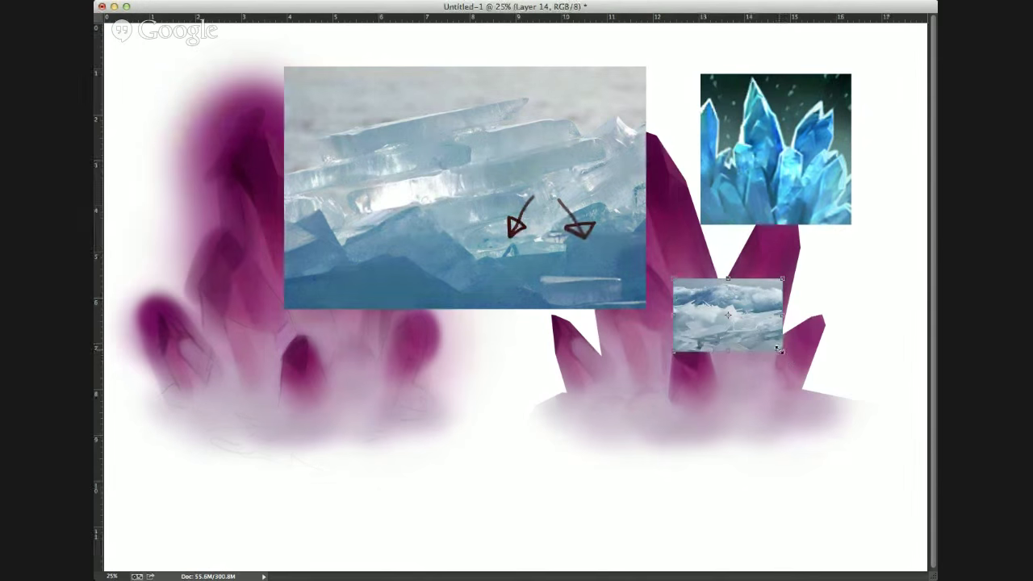
left_click_drag(786, 355, 928, 487)
left_click_drag(867, 417, 766, 445)
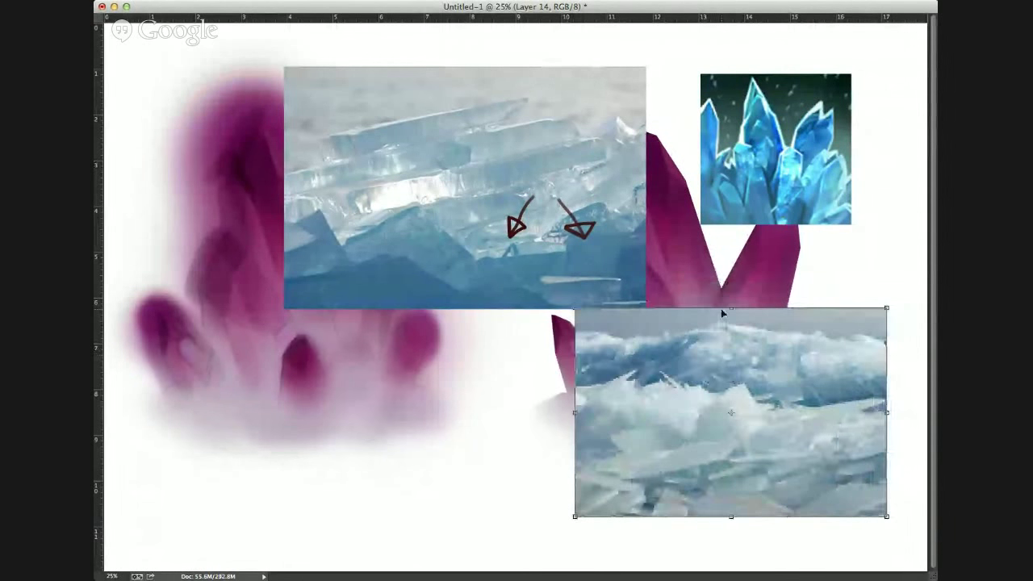
key("Return")
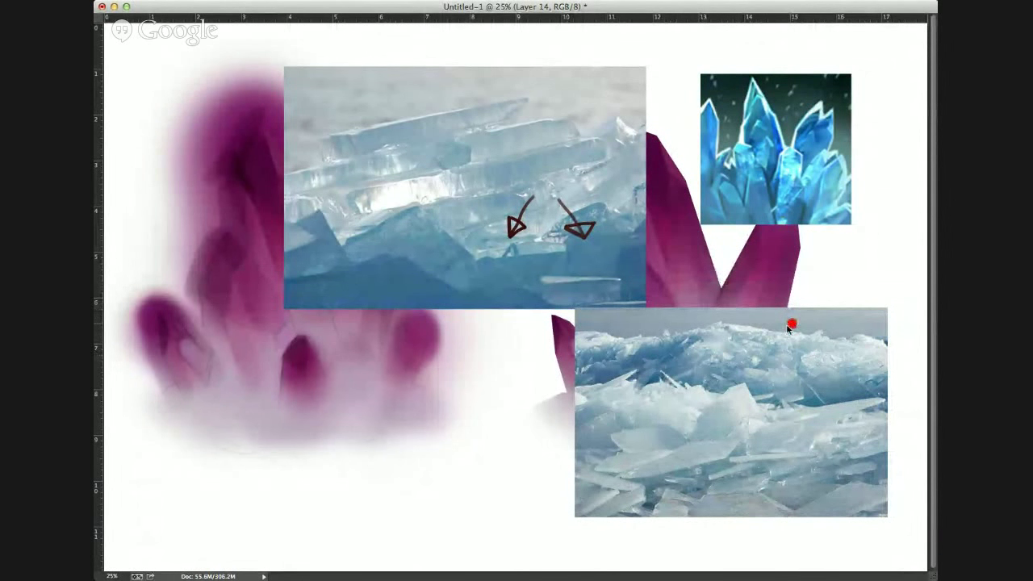
- Undo a test pink stroke, sample colours from the references, then delete the ice reference photos
mouse_move(765, 323)
left_mouse_down()
mouse_move(696, 344)
mouse_move(747, 390)
mouse_move(817, 395)
mouse_move(843, 365)
mouse_move(730, 334)
left_mouse_up()
key("super+z")
left_click(671, 346)
mouse_move(781, 139)
left_mouse_down()
mouse_move(790, 163)
mouse_move(769, 151)
left_mouse_up()
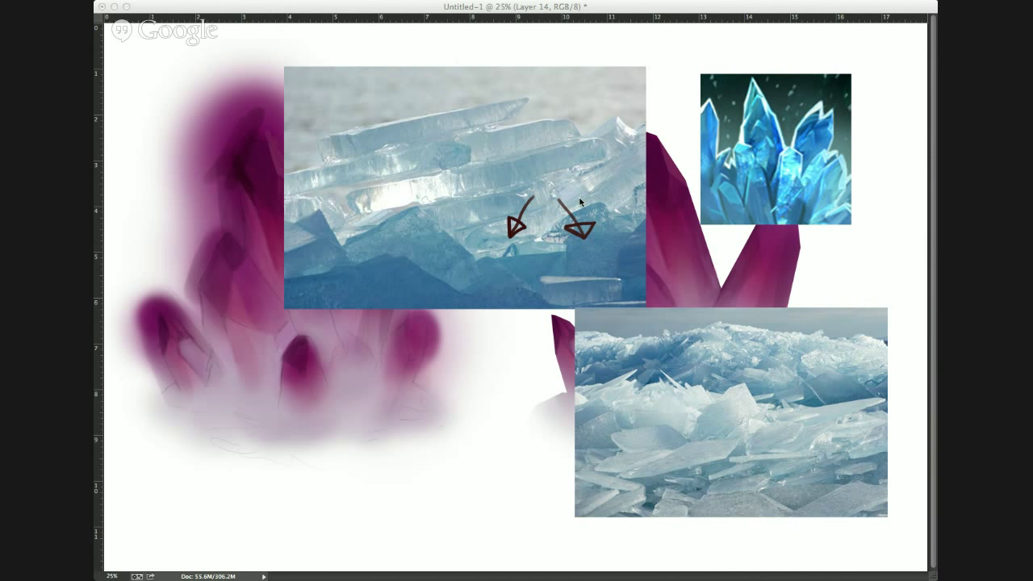
left_click(591, 216)
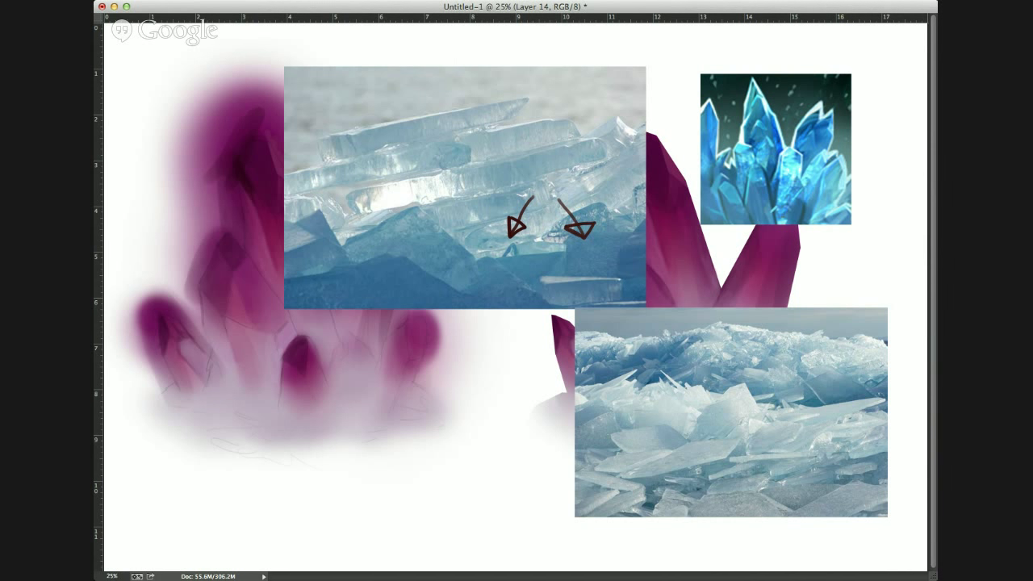
key("Delete")
key("Delete")
key("Delete")
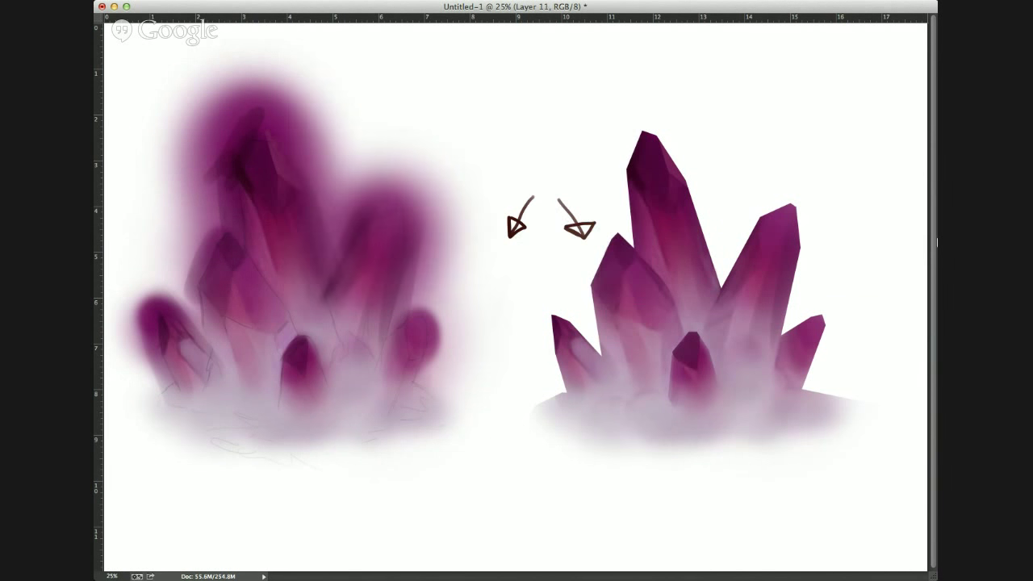
left_click(656, 279, "alt")
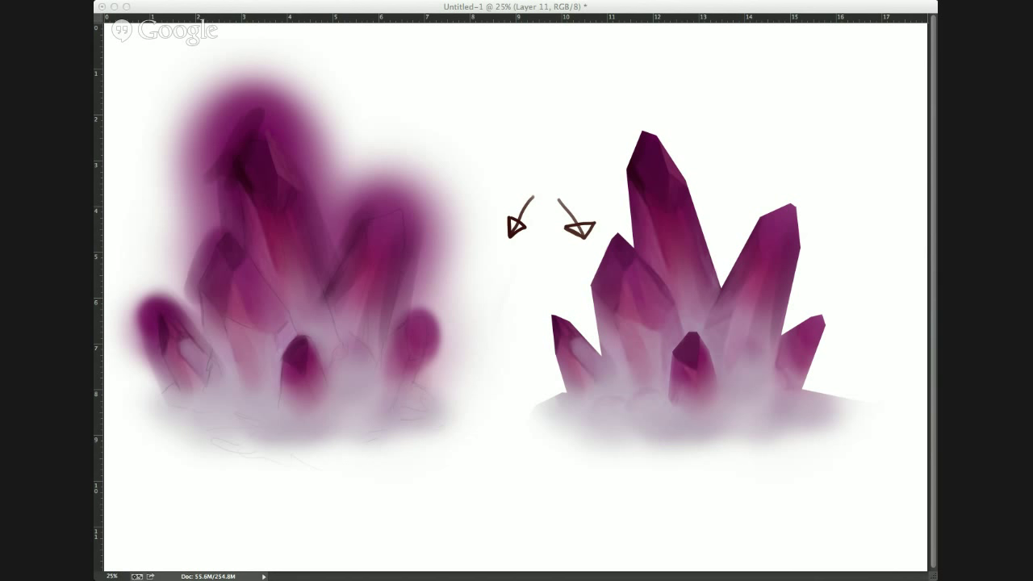
- Paste the icy battle scene, enlarge it over the canvas centre, and loop its lower-left wave and figures
key("super+v")
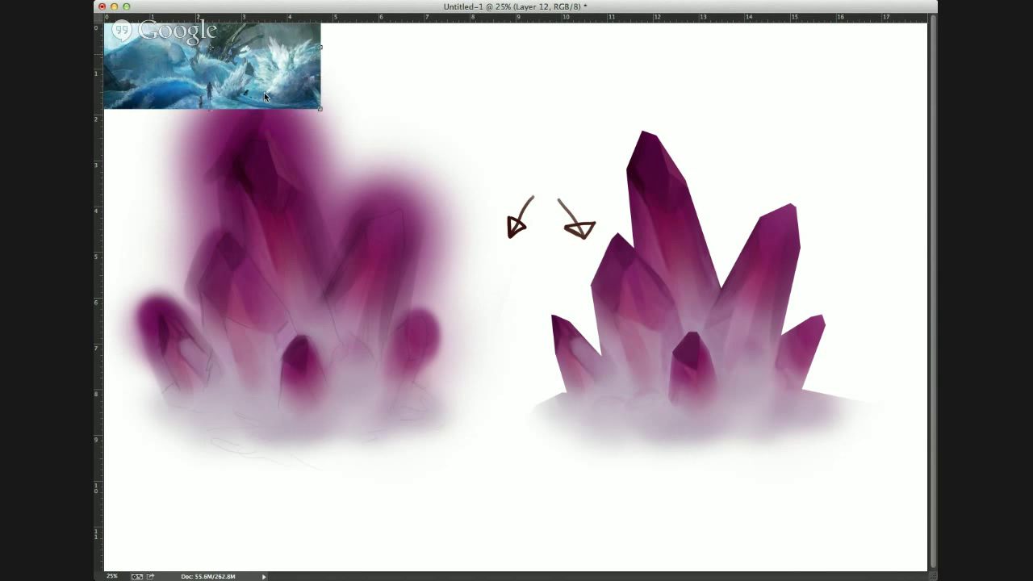
left_click_drag(321, 110, 795, 376)
left_click_drag(664, 296, 768, 364)
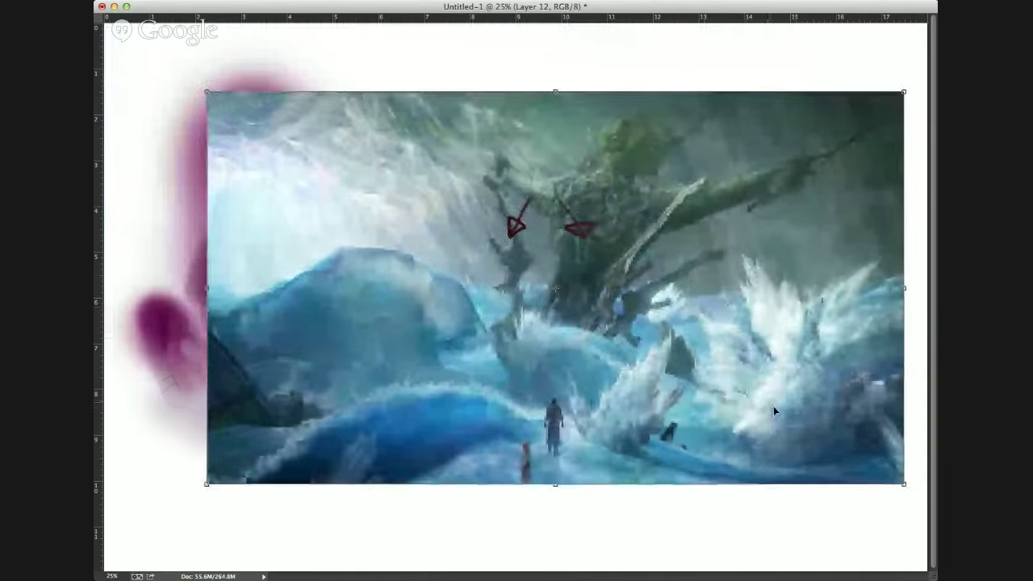
key("Return")
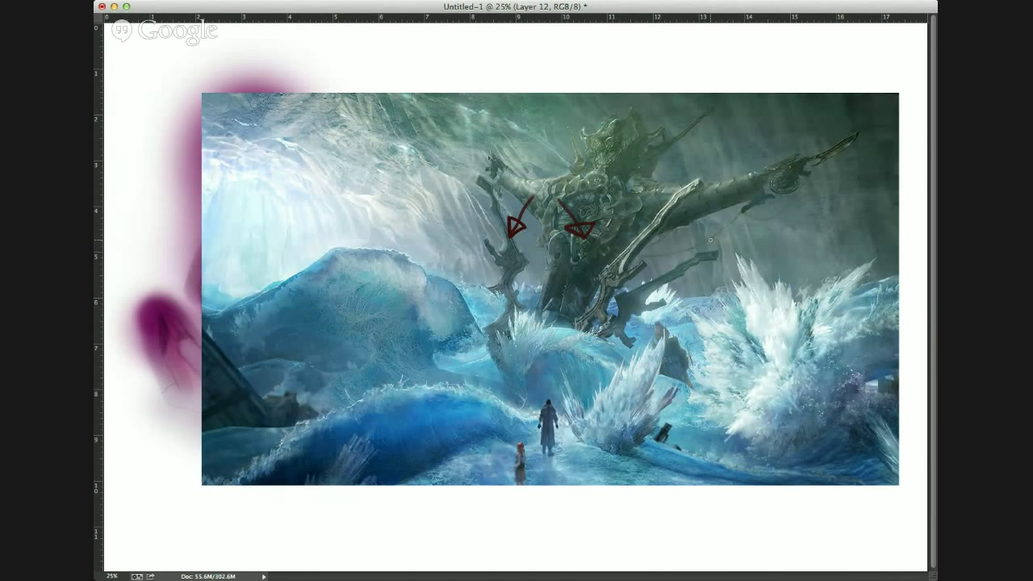
mouse_move(440, 352)
left_mouse_down()
mouse_move(524, 508)
mouse_move(234, 379)
mouse_move(516, 413)
left_mouse_up()
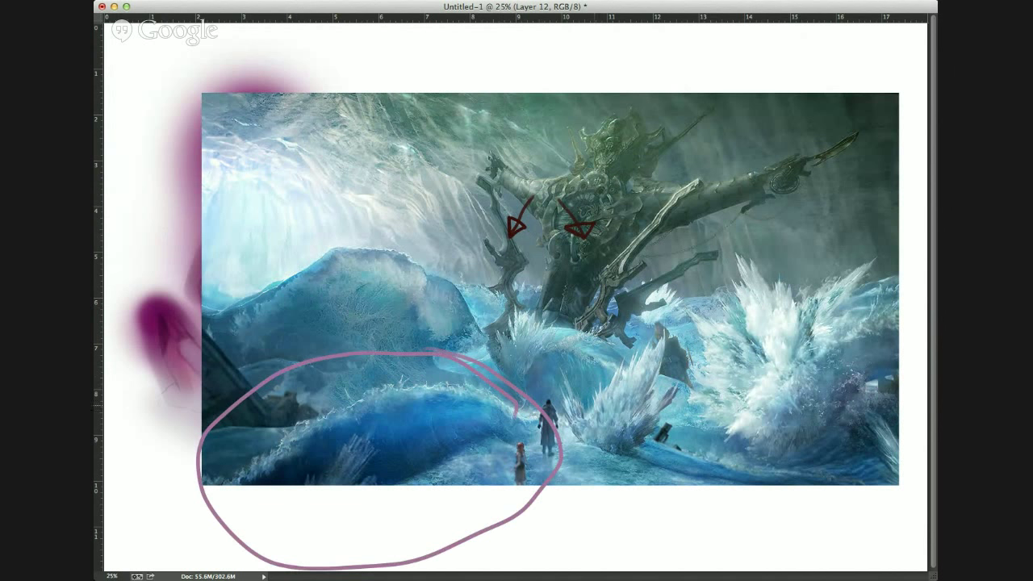
key("super+z")
mouse_move(826, 502)
left_mouse_down()
mouse_move(687, 518)
mouse_move(530, 433)
mouse_move(605, 318)
mouse_move(713, 424)
left_mouse_up()
key("super+z")
mouse_move(562, 382)
left_mouse_down()
mouse_move(482, 392)
mouse_move(601, 381)
left_mouse_up()
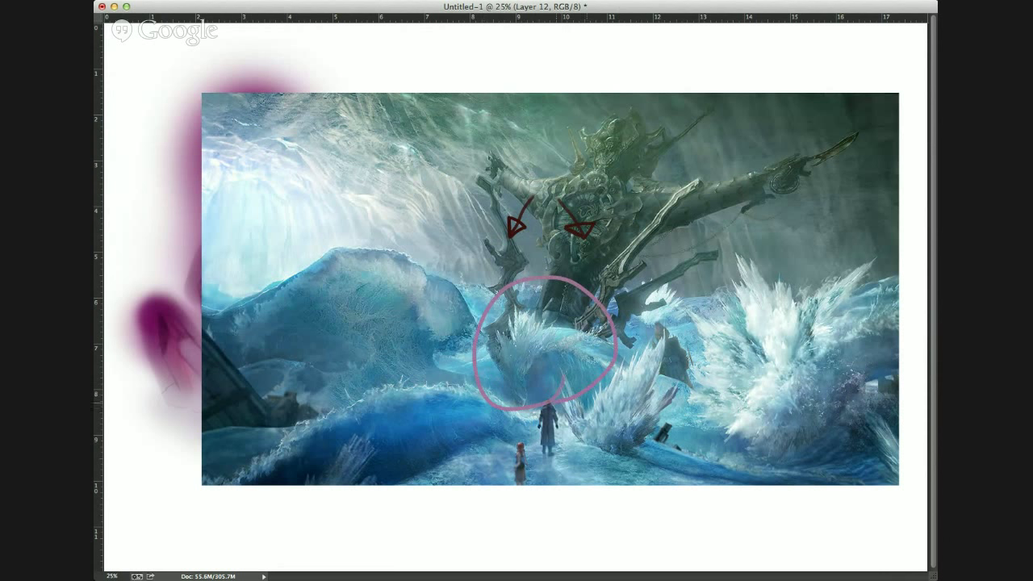
key("super+z")
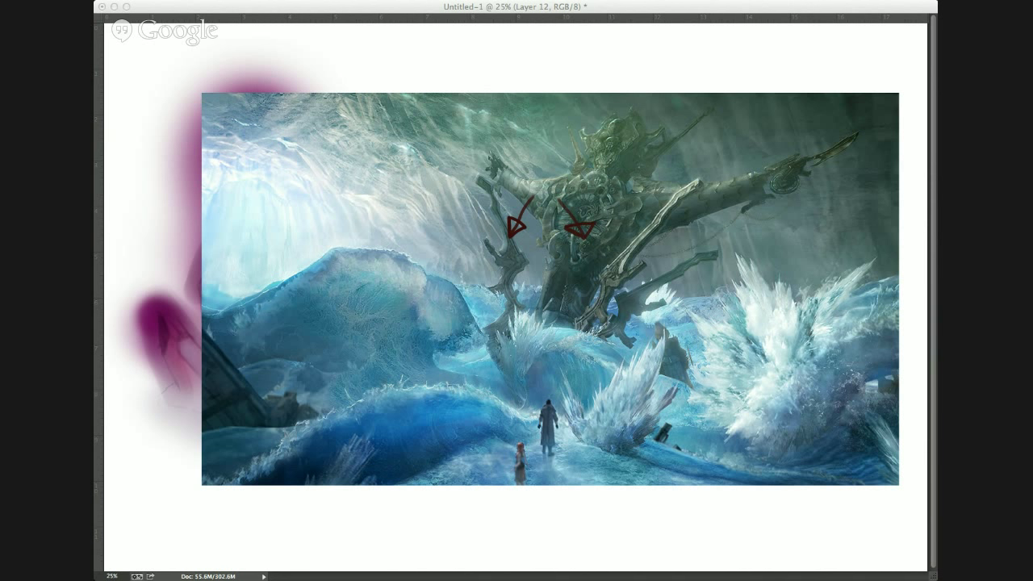
- Paste the blue-armoured ice-queen sketch, scale it up, and move it up-left over the battle scene
key("super+v")
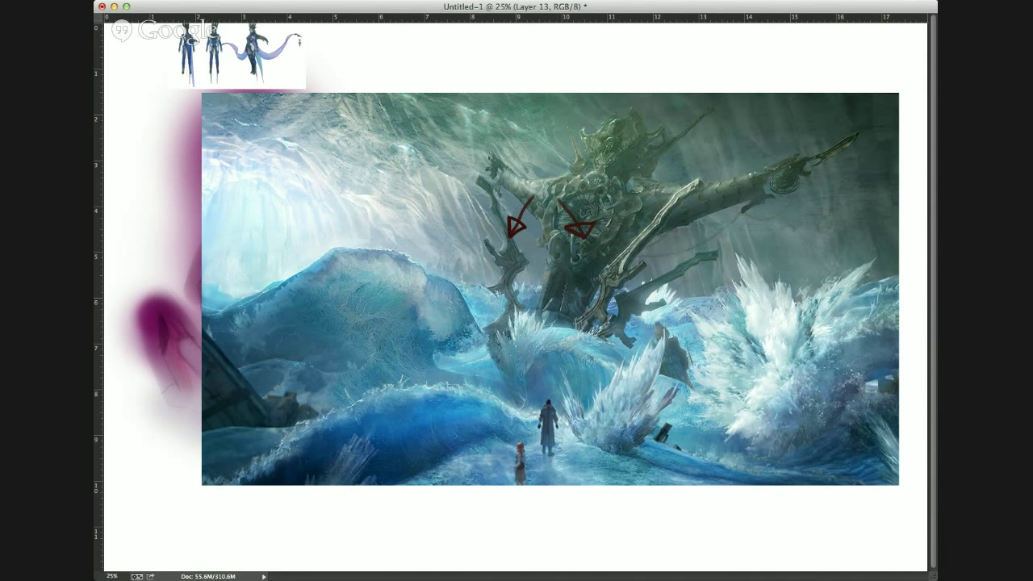
key("super+t")
left_click_drag(304, 87, 803, 373)
left_click_drag(691, 312, 659, 418)
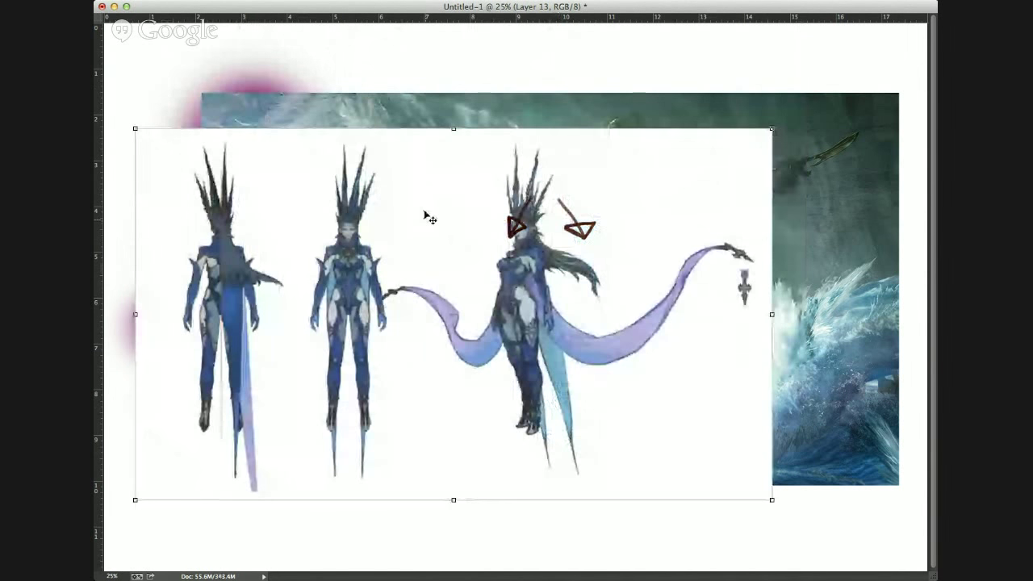
mouse_move(440, 266)
left_mouse_down()
mouse_move(417, 240)
mouse_move(408, 201)
left_mouse_up()
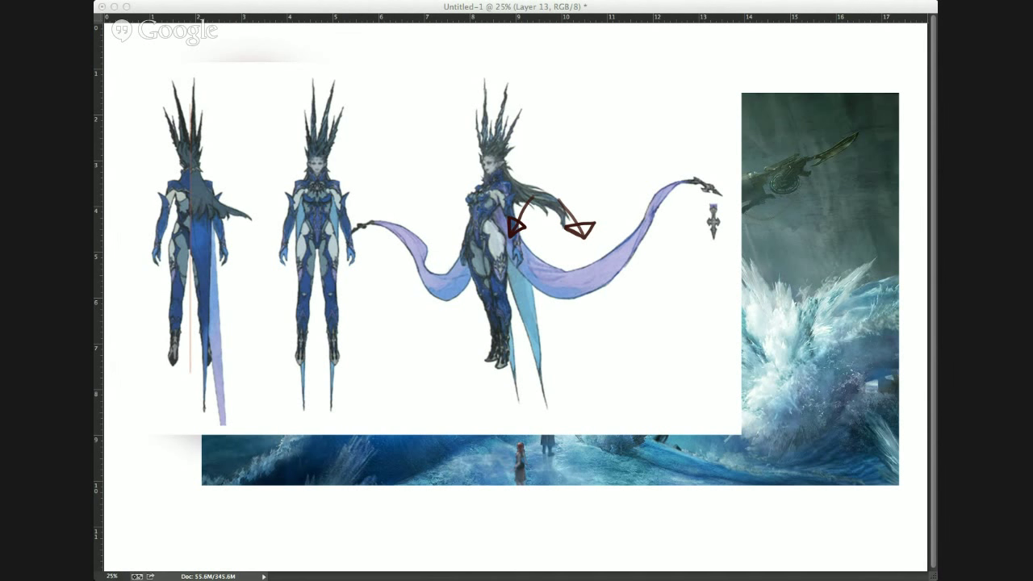
- Delete the ice-queen and battle-scene reference layers from the canvas
left_click(420, 155)
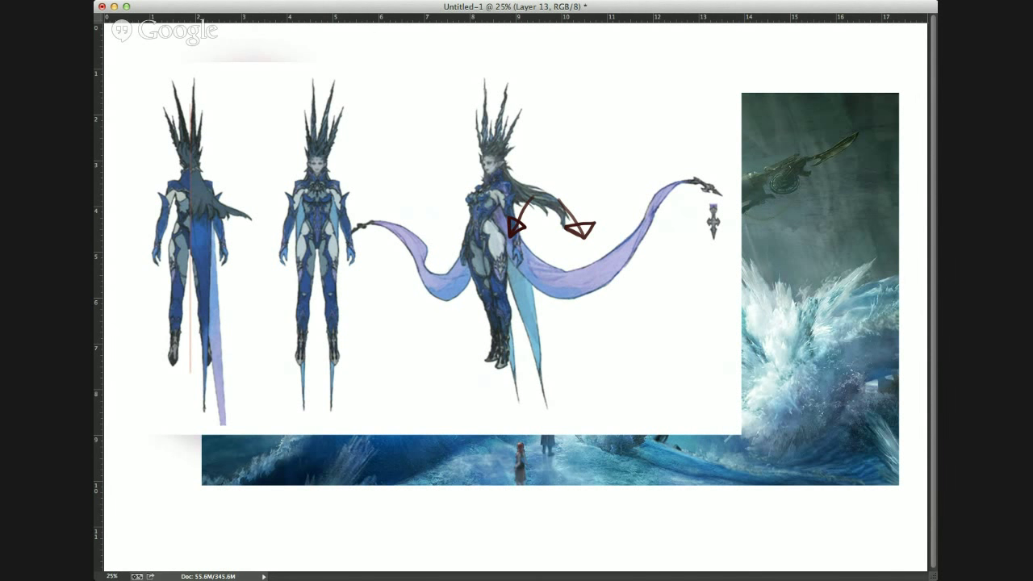
key("Delete")
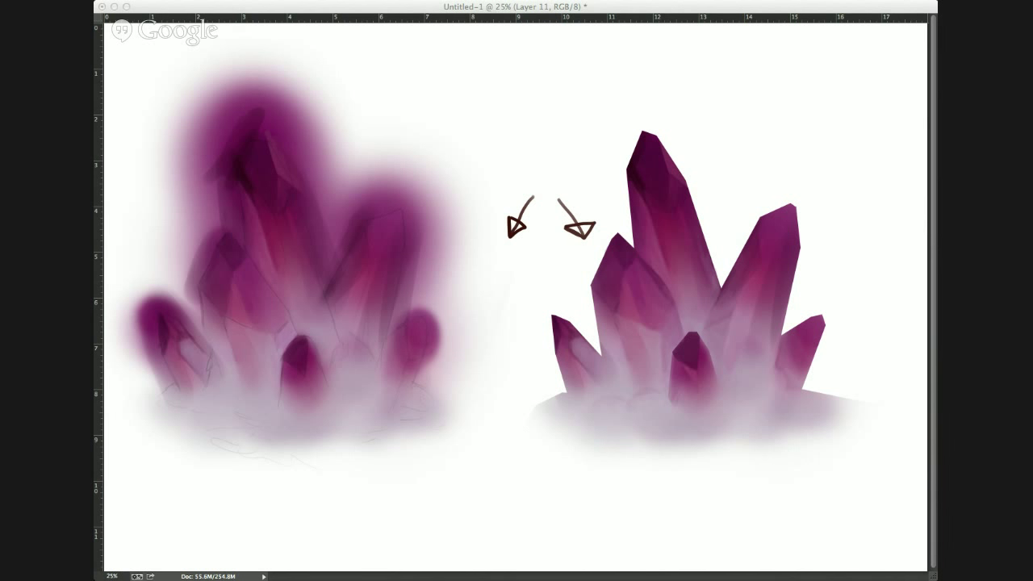
key("super+v")
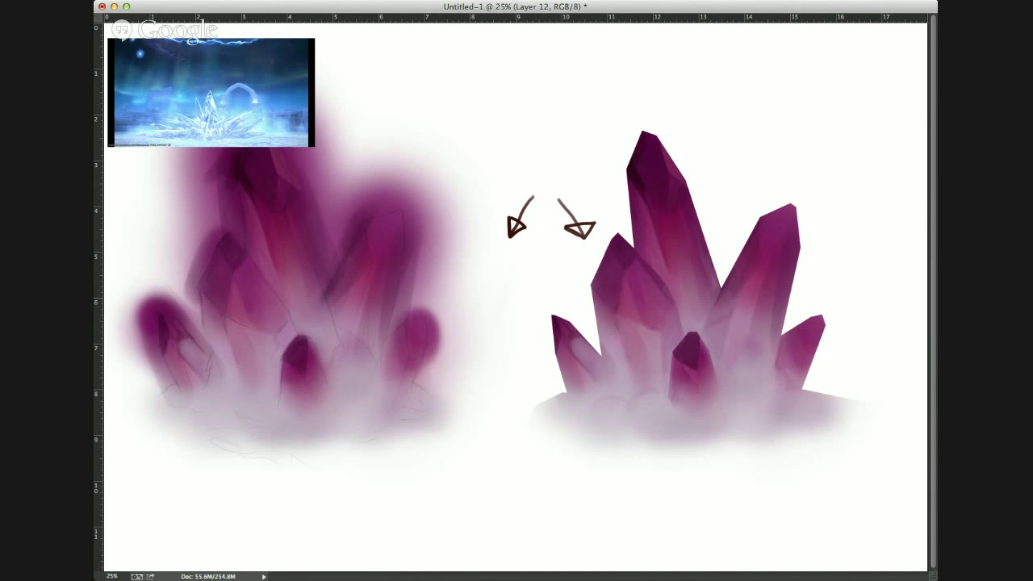
key("super+t")
left_click_drag(316, 148, 928, 442)
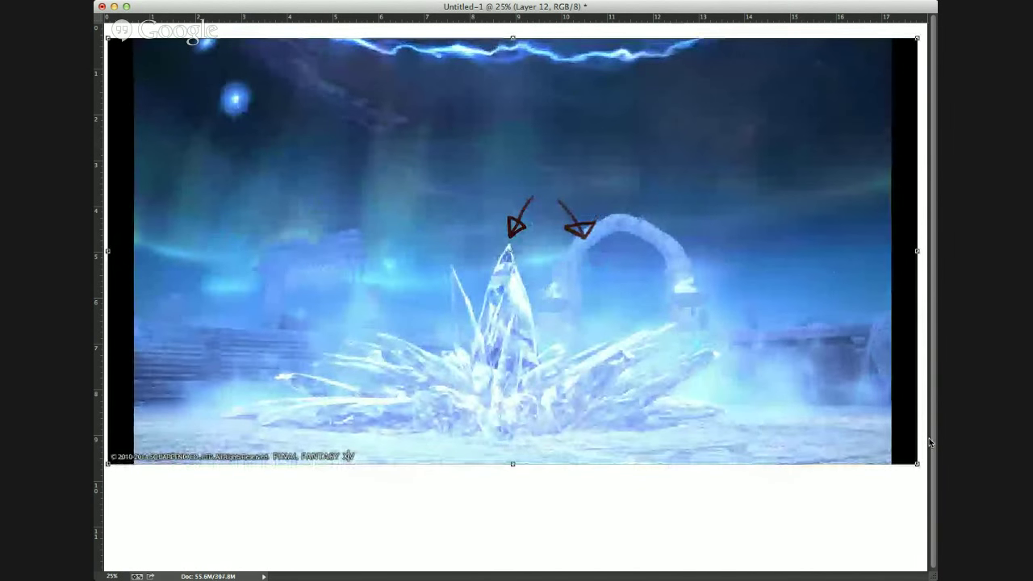
key("Return")
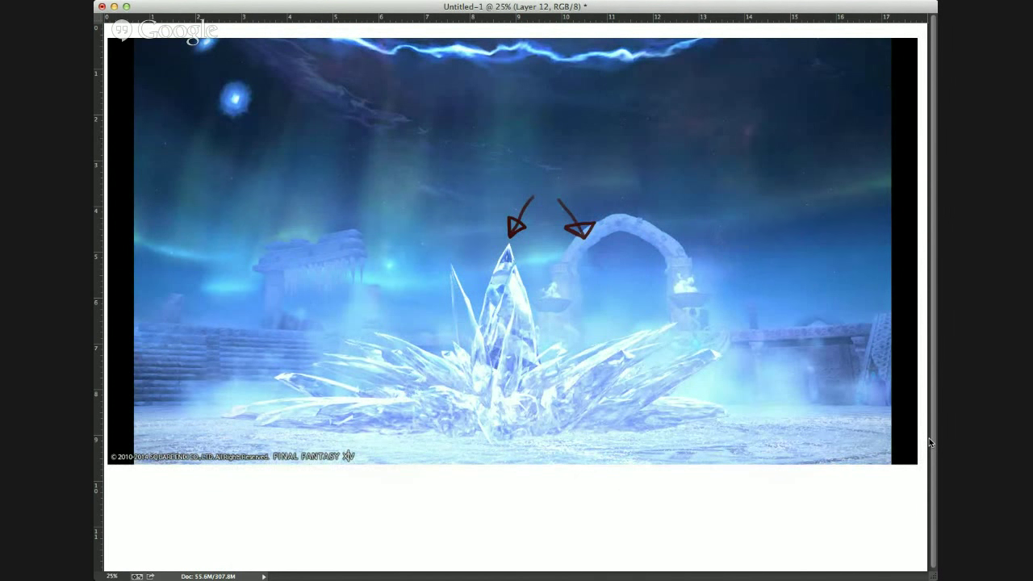
- Hide the ice-crystal reference, undo the misty wash, merge the crystal down, and sample a crystal colour
key("Delete")
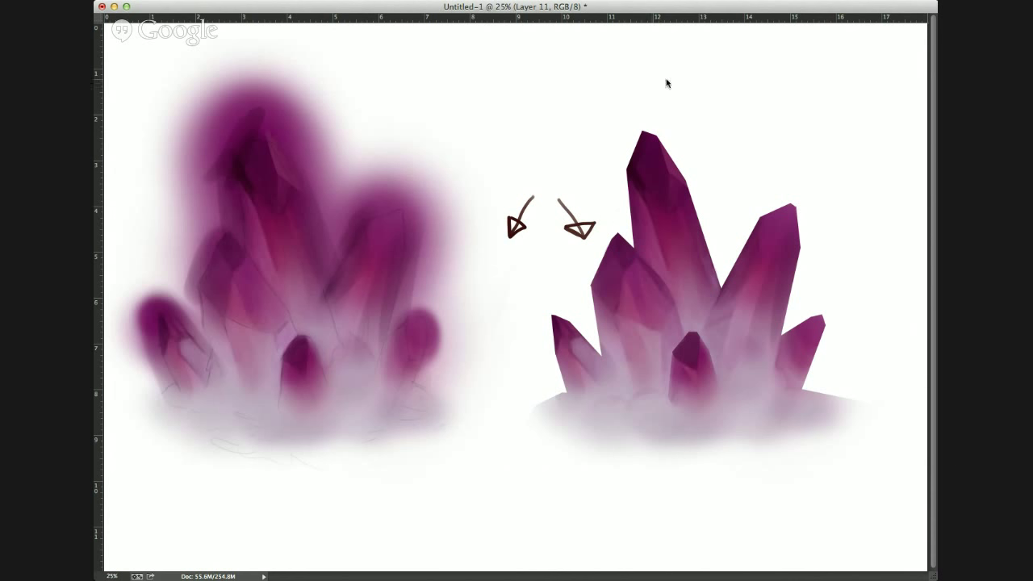
key("super+z")
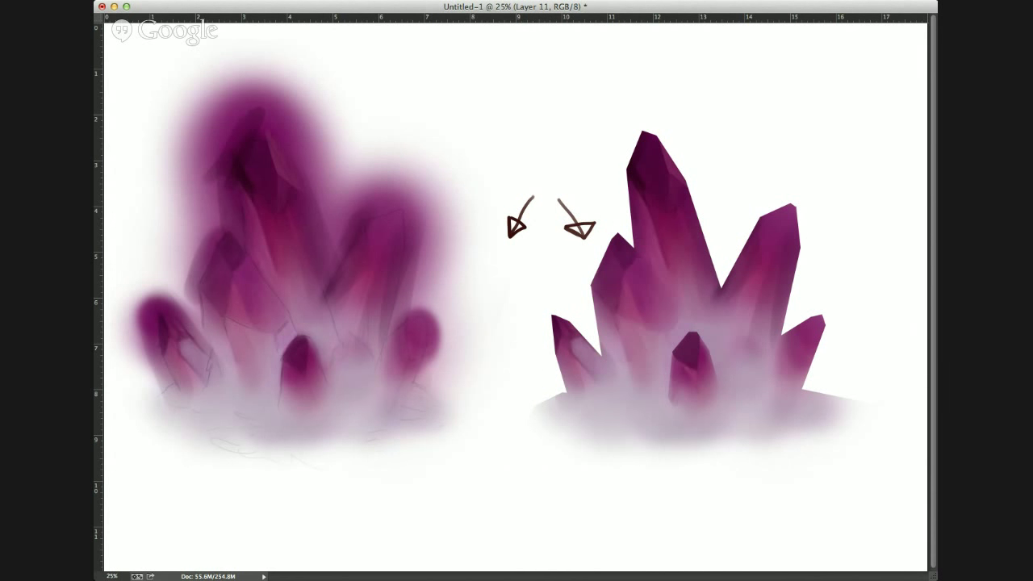
key("super+z")
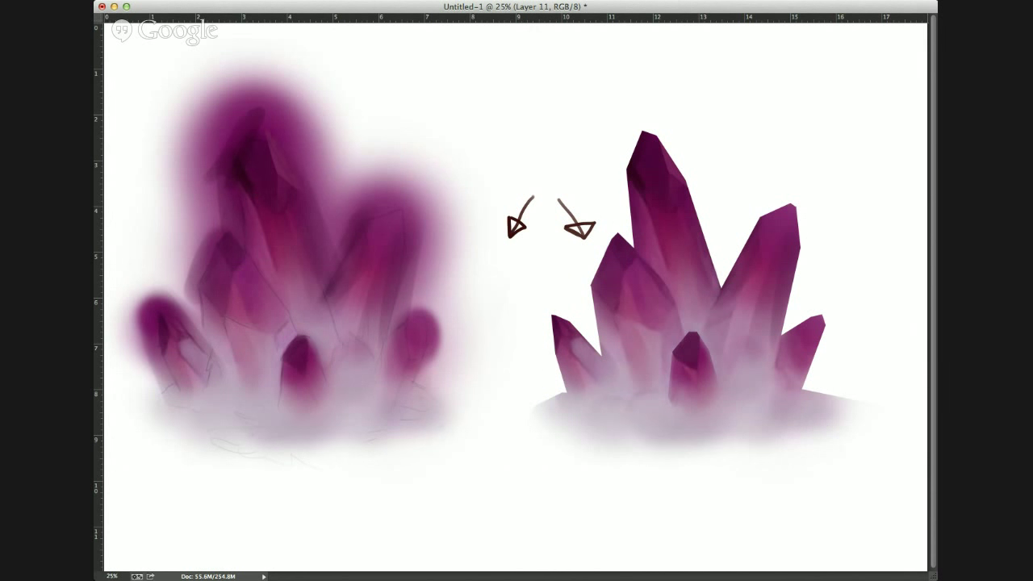
key("super+e")
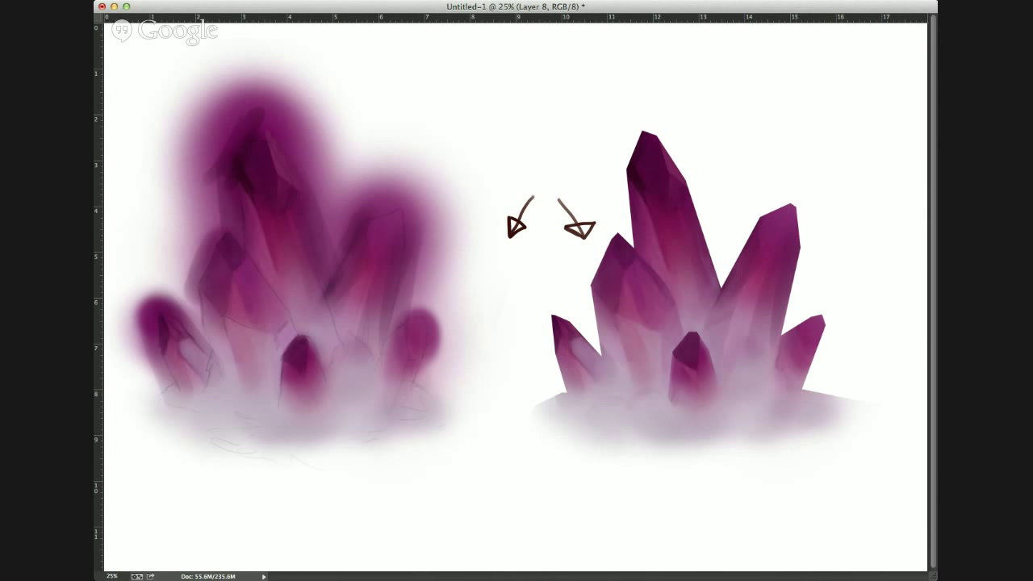
left_click(581, 341, "alt")
- Try duplicating the crystal layer, then return to the original crystal layer
key("ctrl+alt+shift+n")
key("ctrl+z")
key("ctrl+j")
key("ctrl+z")
- Compare with and without the fog, then brush refined facet shading onto the right crystal cluster
key("super+z")
key("super+z")
key("super+z")
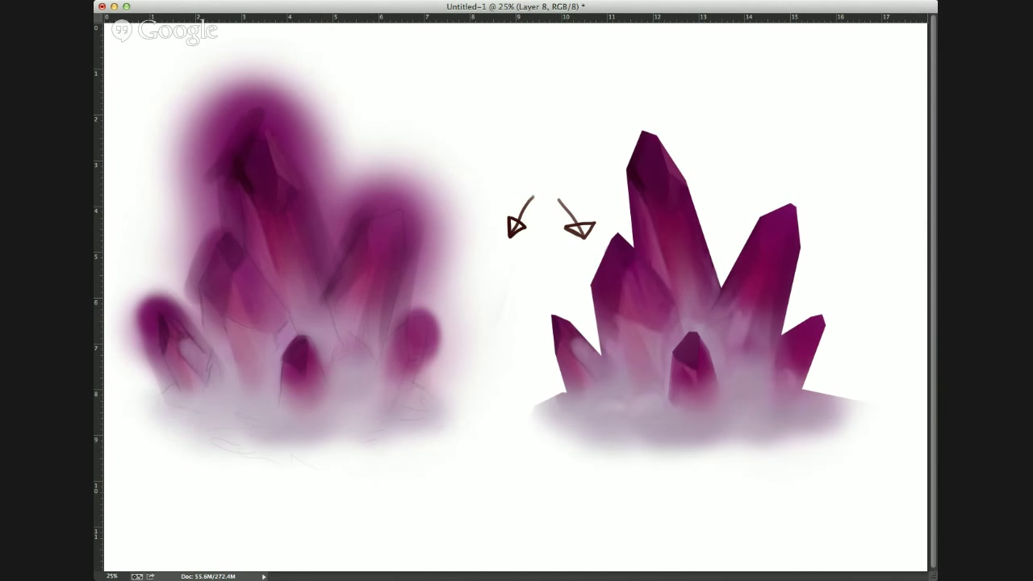
key("super+z")
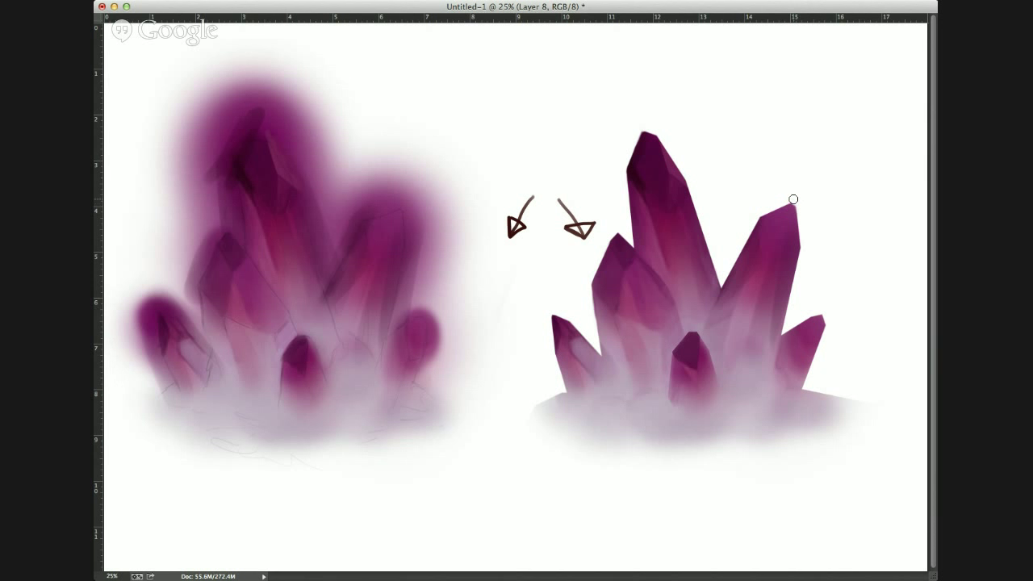
key("v")
key("b")
key("super+comma")
key("super+comma")
- Lighten the crystals with a merged Screen copy, then brush an olive block on a new layer
key("super+j")
key("shift+alt+s")
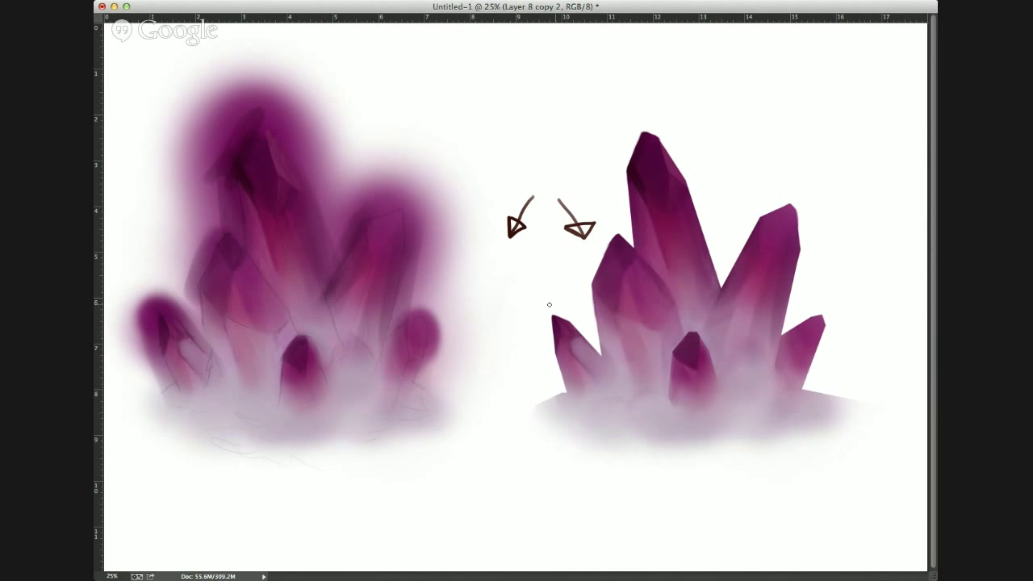
key("super+e")
key("super+shift+alt+n")
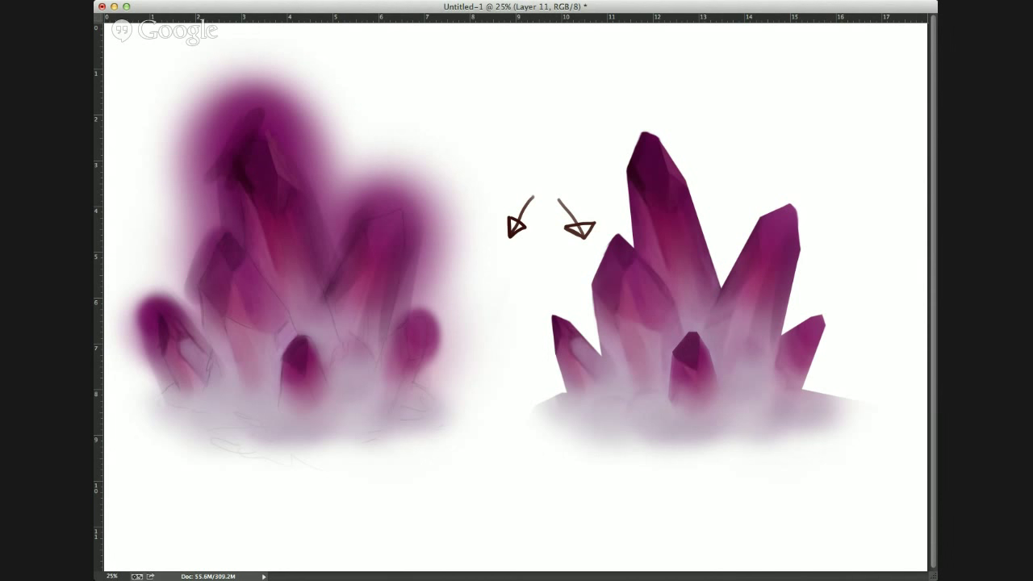
mouse_move(582, 335)
left_mouse_down()
mouse_move(558, 365)
mouse_move(625, 367)
mouse_move(581, 291)
mouse_move(611, 251)
mouse_move(690, 278)
mouse_move(698, 378)
mouse_move(766, 323)
mouse_move(790, 323)
mouse_move(811, 375)
mouse_move(686, 415)
mouse_move(614, 424)
mouse_move(564, 407)
mouse_move(524, 371)
mouse_move(521, 242)
mouse_move(593, 105)
mouse_move(662, 80)
mouse_move(747, 100)
mouse_move(795, 121)
mouse_move(811, 153)
mouse_move(859, 419)
mouse_move(685, 428)
mouse_move(564, 412)
mouse_move(505, 379)
mouse_move(525, 121)
mouse_move(552, 80)
mouse_move(791, 73)
mouse_move(835, 117)
mouse_move(849, 157)
mouse_move(861, 322)
left_mouse_up()
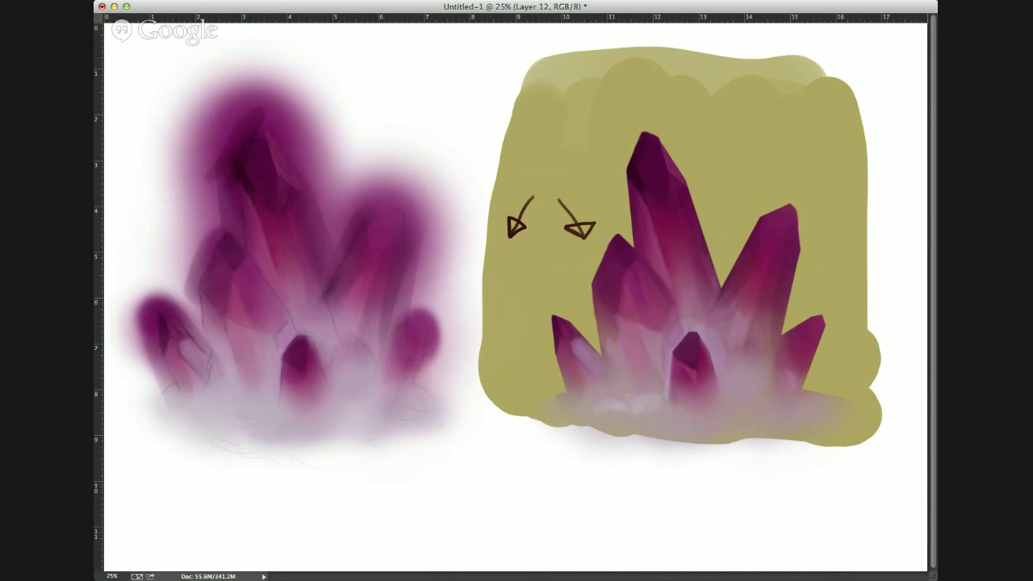
- Sample a lighter olive and lighten the backdrop at its lower left, left arrow and right edge
left_click(542, 57)
mouse_move(579, 329)
left_mouse_down()
mouse_move(536, 386)
mouse_move(504, 323)
mouse_move(601, 242)
mouse_move(621, 181)
mouse_move(754, 211)
mouse_move(840, 379)
mouse_move(811, 395)
left_mouse_up()
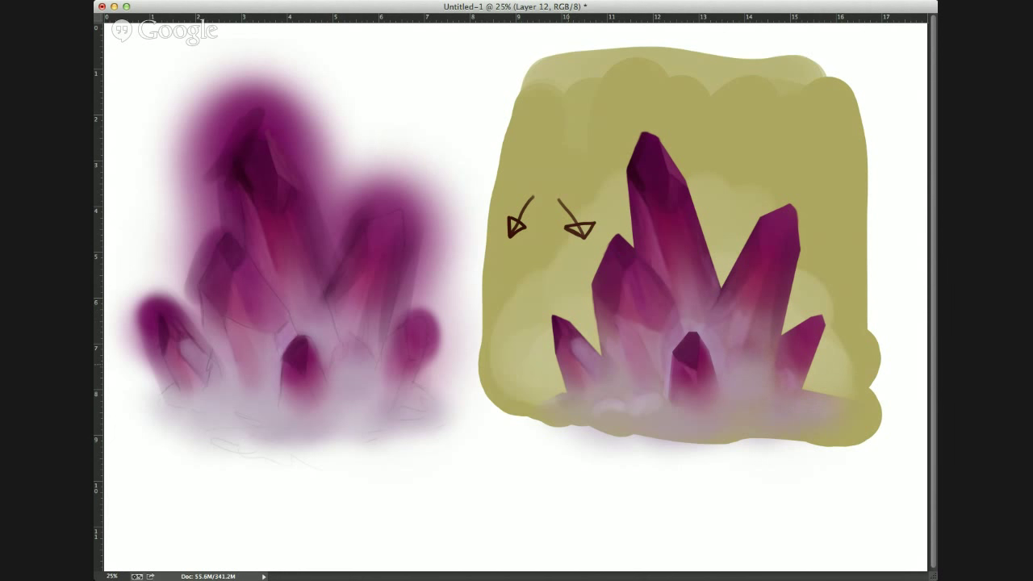
left_click_drag(532, 275, 579, 190)
left_click_drag(578, 340, 592, 314)
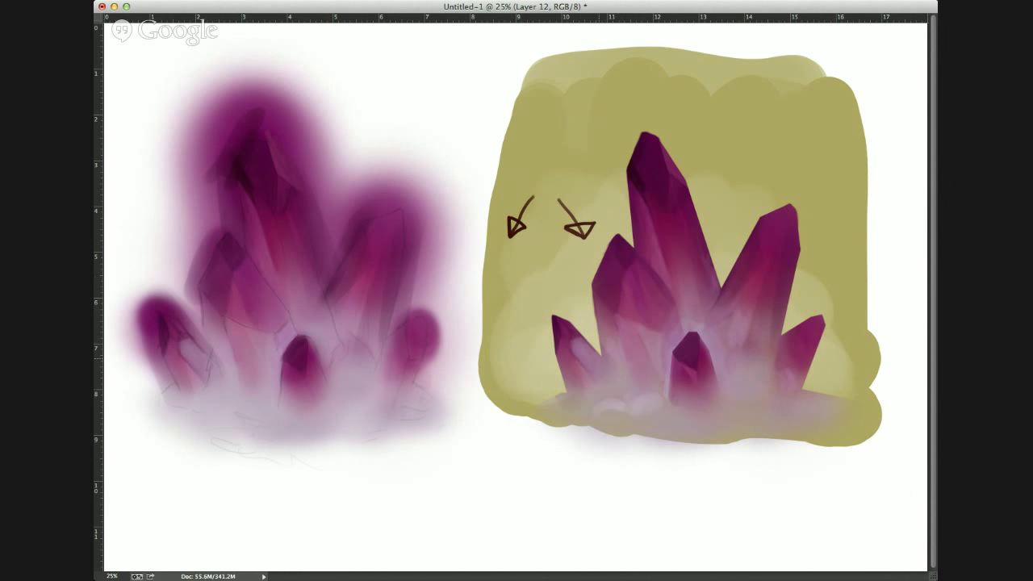
mouse_move(811, 290)
left_mouse_down()
mouse_move(843, 387)
mouse_move(856, 282)
mouse_move(807, 225)
left_mouse_up()
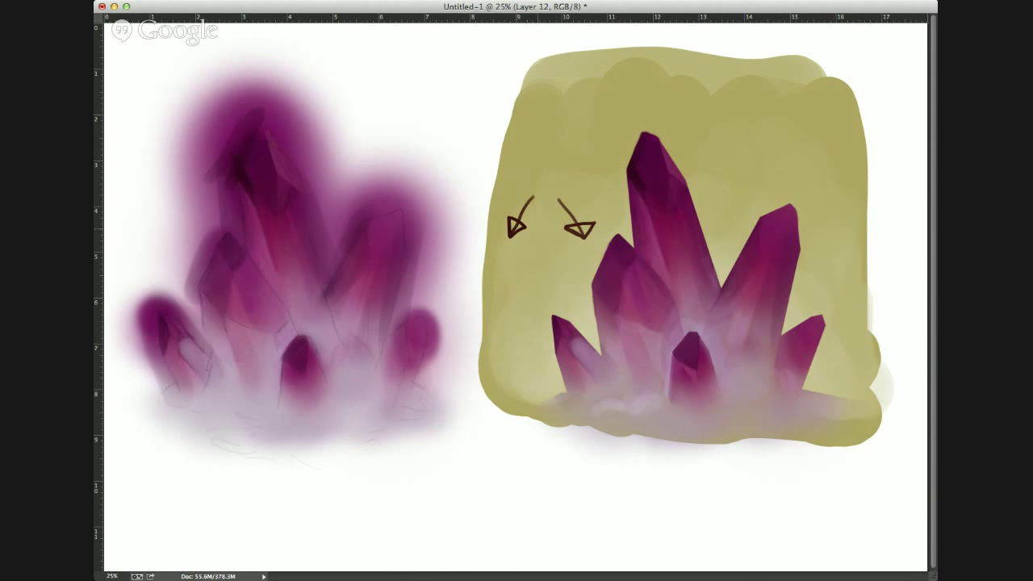
- Fill the left gap and widen and smooth the backdrop's top, right and left edges
left_click_drag(477, 319, 475, 373)
mouse_move(565, 72)
left_mouse_down()
mouse_move(839, 73)
mouse_move(868, 242)
mouse_move(878, 228)
mouse_move(882, 93)
left_mouse_up()
left_click_drag(871, 245, 875, 379)
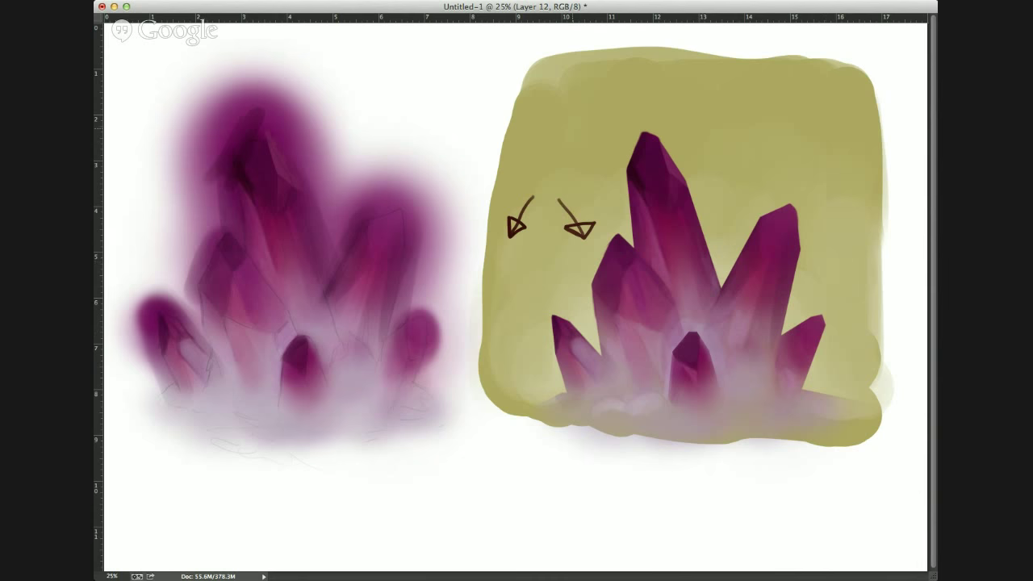
mouse_move(592, 88)
left_mouse_down()
mouse_move(533, 58)
mouse_move(488, 162)
mouse_move(488, 218)
left_mouse_up()
left_click_drag(485, 94, 489, 236)
left_click_drag(483, 195, 483, 275)
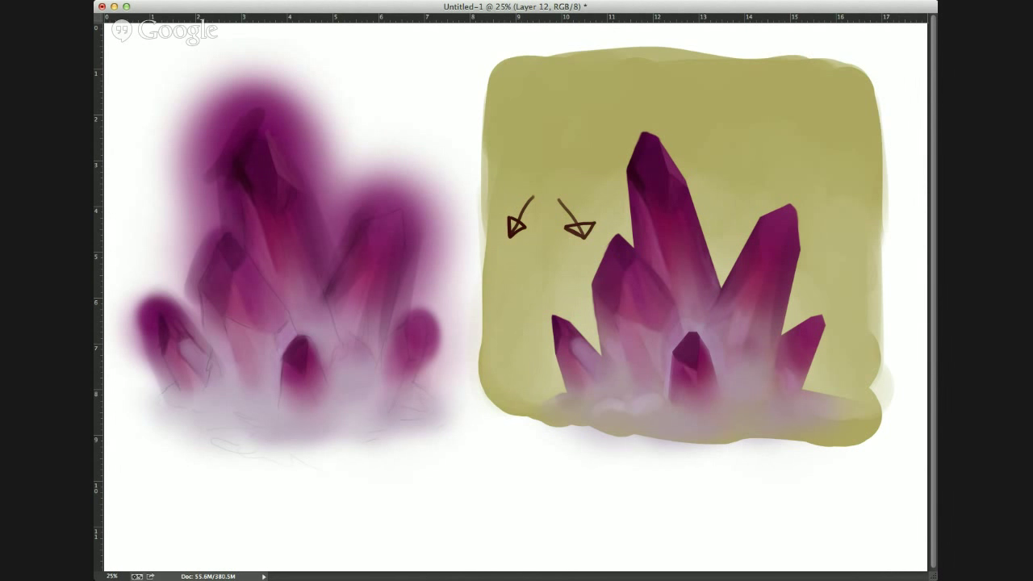
- Check the backdrop with the crystals hidden, then make Layer 8 copy 2 active
key("ctrl+alt+z")
key("ctrl+alt+z")
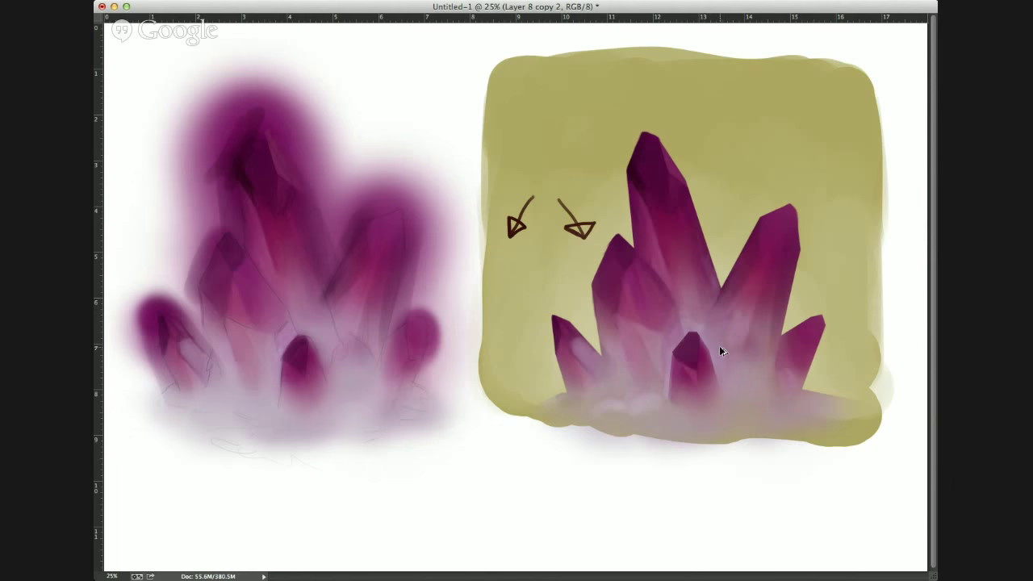
key("ctrl+shift+z")
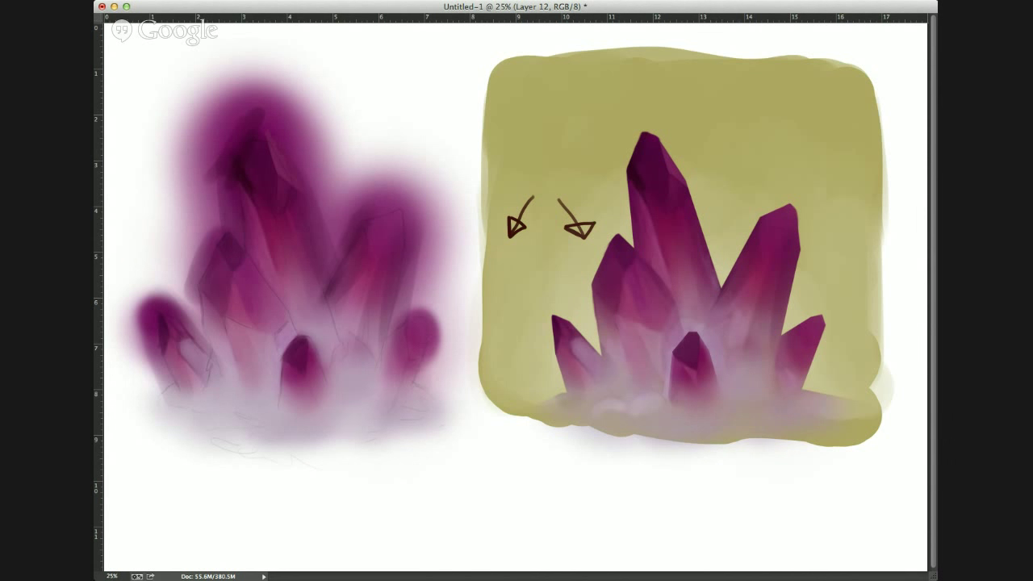
key("ctrl+alt+z")
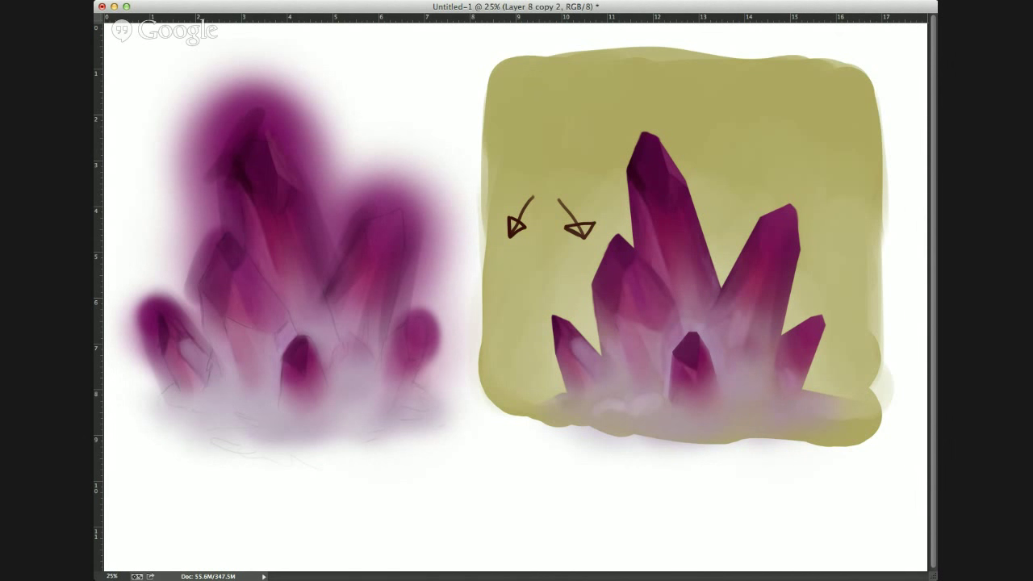
- Hide the olive backdrop and paint a soft light haze between the central crystals
key("ctrl+alt+z")
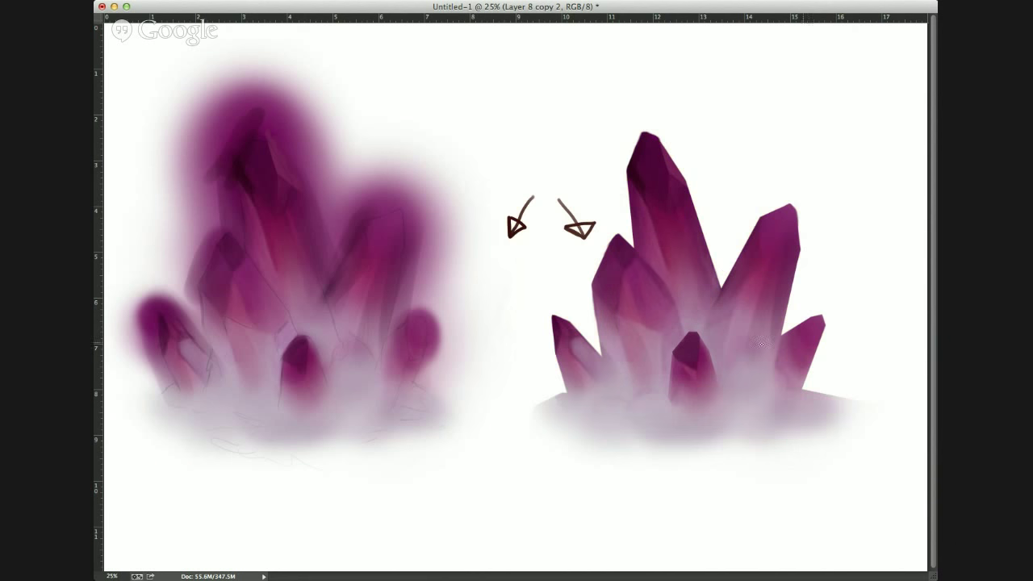
left_click(724, 305, "ctrl+alt")
left_click_drag(722, 296, 726, 299)
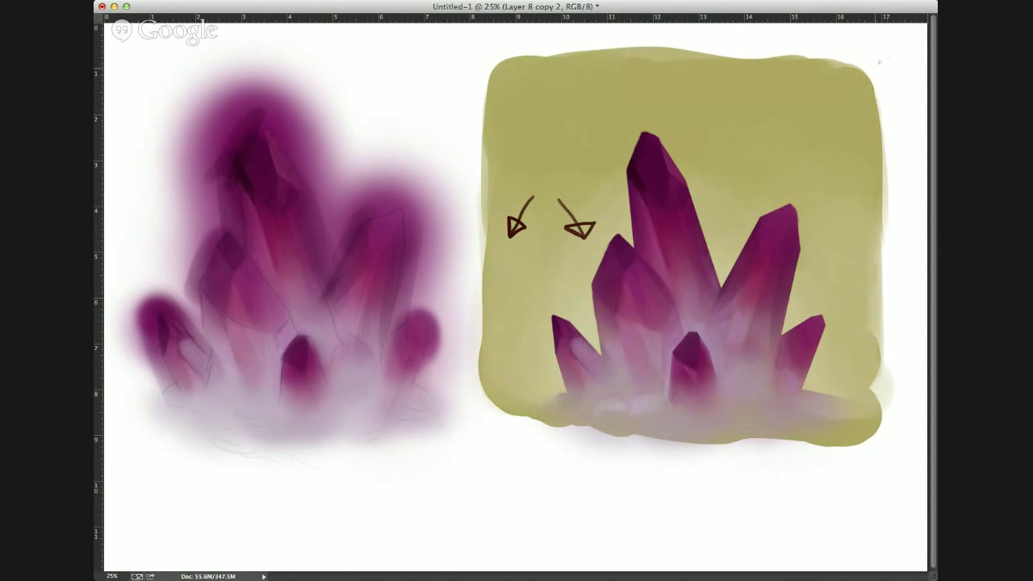
mouse_move(879, 61)
left_mouse_down()
mouse_move(828, 151)
mouse_move(847, 121)
left_mouse_up()
- Undo the stray arrow, duplicate the crystal layer, and compare before and after versions
key("ctrl+z")
key("ctrl+j")
key("ctrl+z")
key("ctrl+z")
key("ctrl+z")
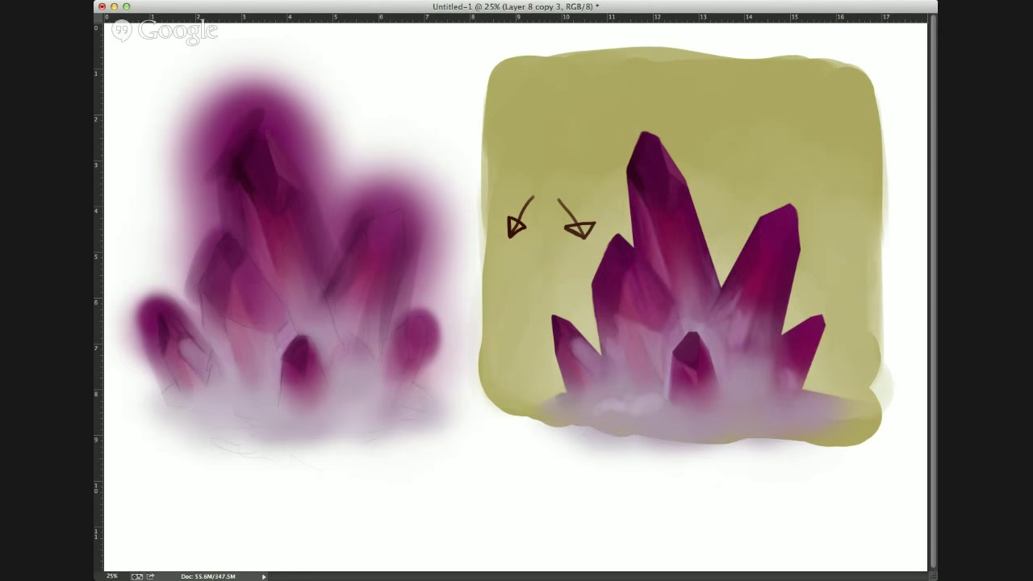
key("ctrl+z")
key("ctrl+z")
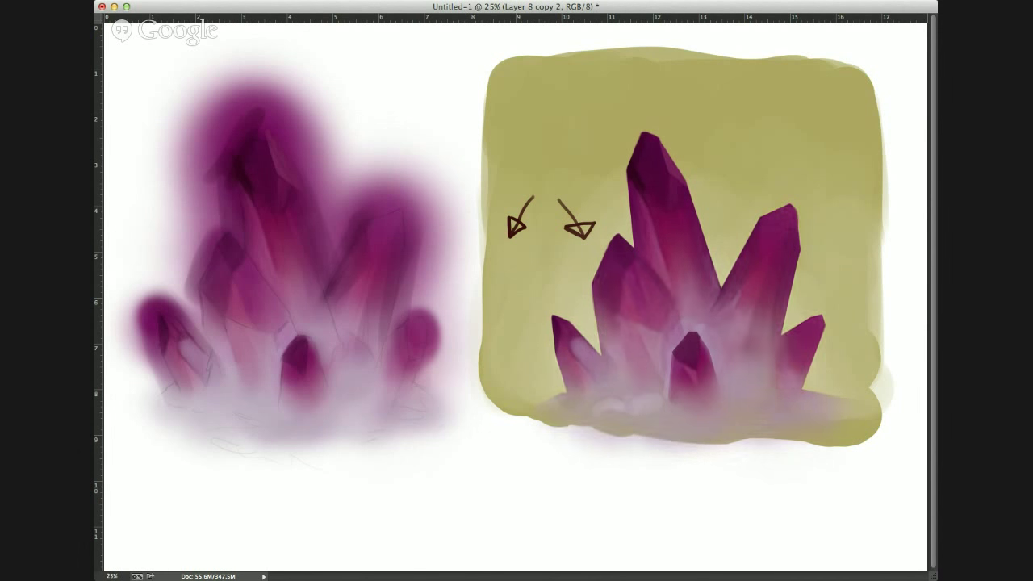
key("ctrl+z")
key("ctrl+z")
key("ctrl+z")
- Dab light and dark shading onto the right crystal, resizing the brush and sampling crystal colours
key("[")
key("[")
left_click(756, 279)
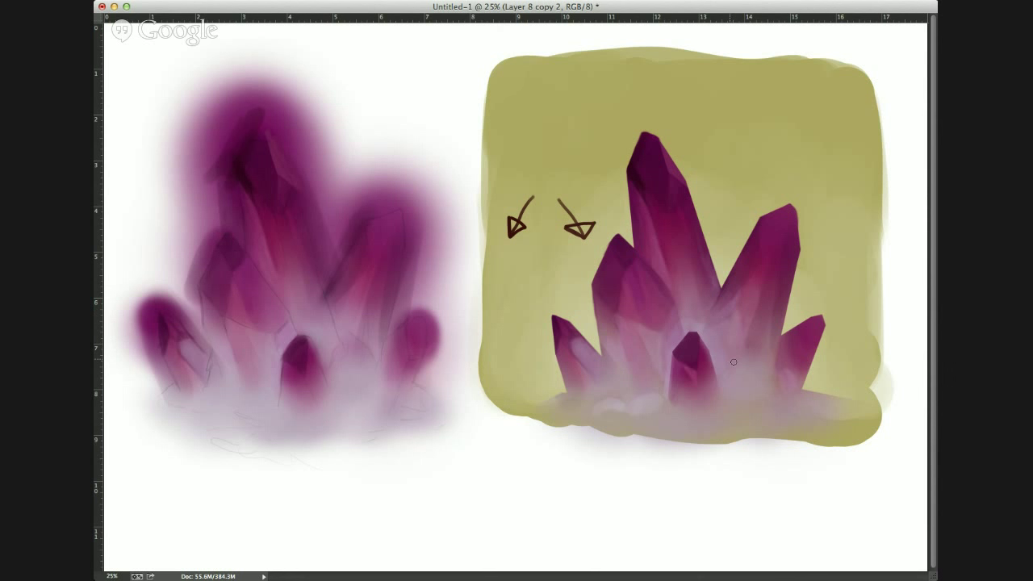
key("bracketright")
key("bracketright")
key("bracketright")
key("bracketleft")
key("bracketleft")
key("bracketleft")
left_click(789, 367)
left_click_drag(750, 288, 745, 298)
left_click(744, 329, "alt")
left_click(748, 309, "alt")
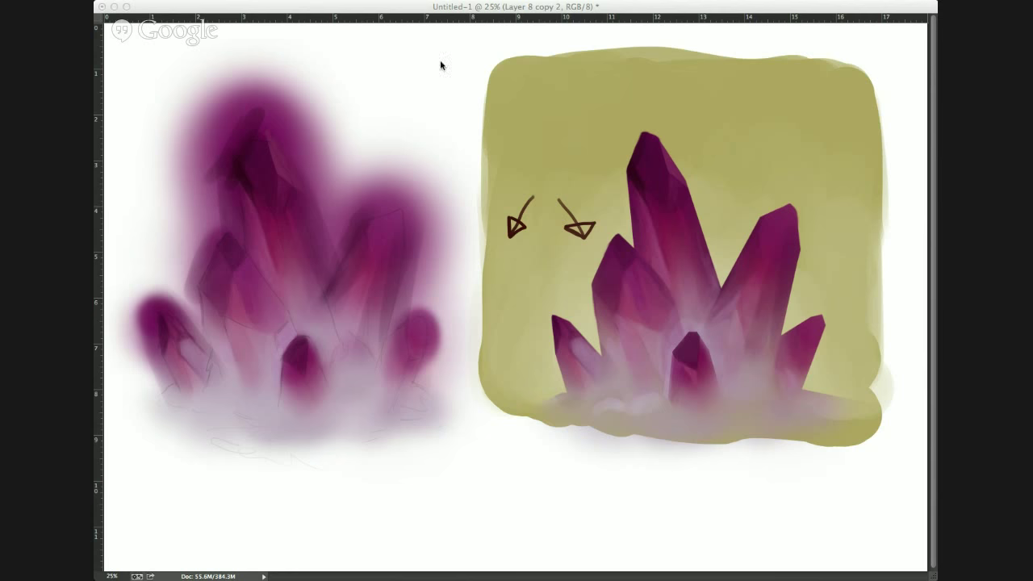
left_click(367, 123)
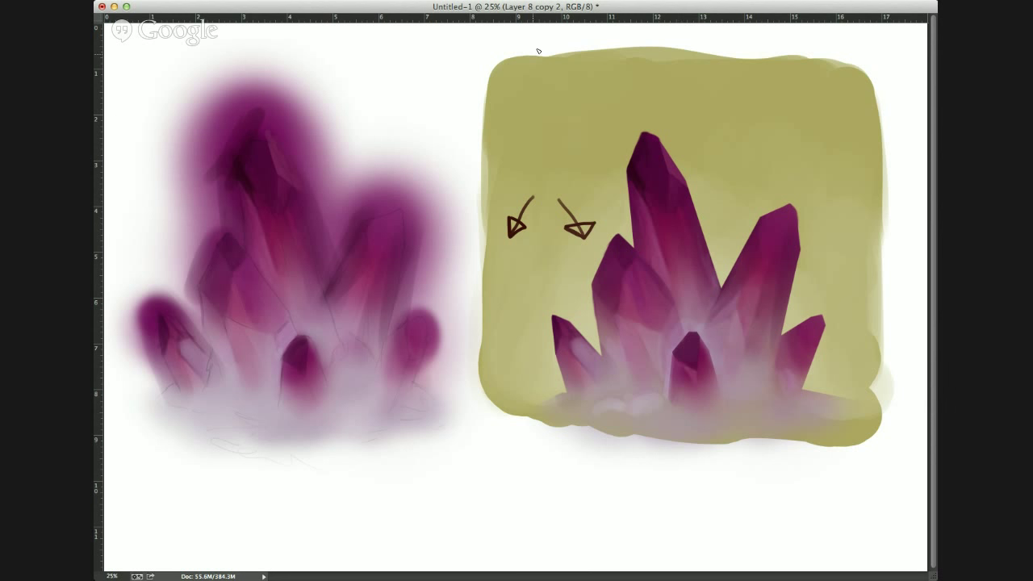
- Sample crystal colours and brighten the central crystal's glow, then switch to Livestream_Marketing-Recovered.psd
left_click(678, 205, "alt")
left_click(686, 195, "alt")
left_click(673, 190, "alt")
left_click(684, 232, "alt")
left_click_drag(682, 272, 679, 288)
left_click(686, 242, "alt")
left_click(687, 253, "alt")
left_click(660, 323, "alt")
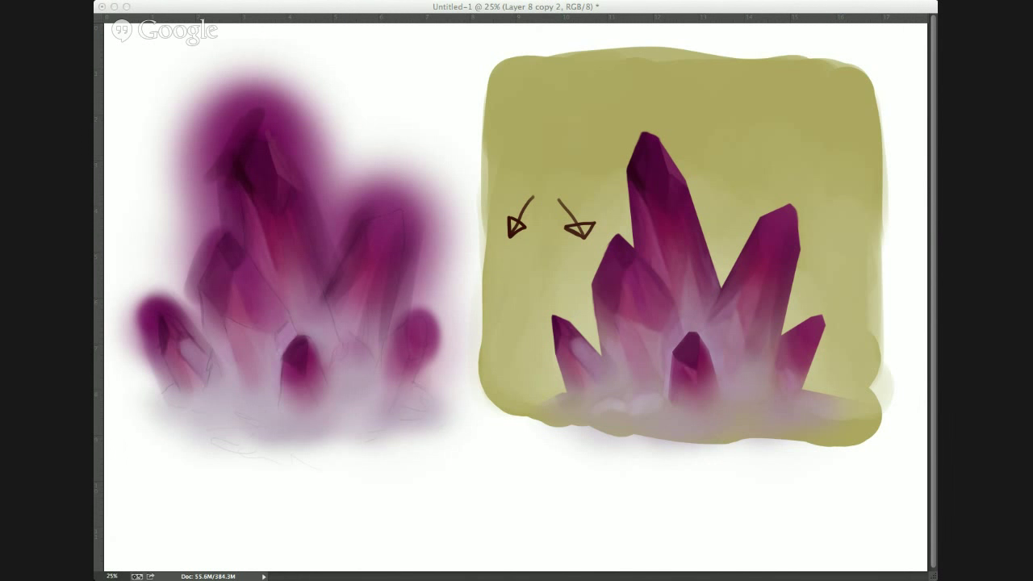
key("ctrl+Tab")
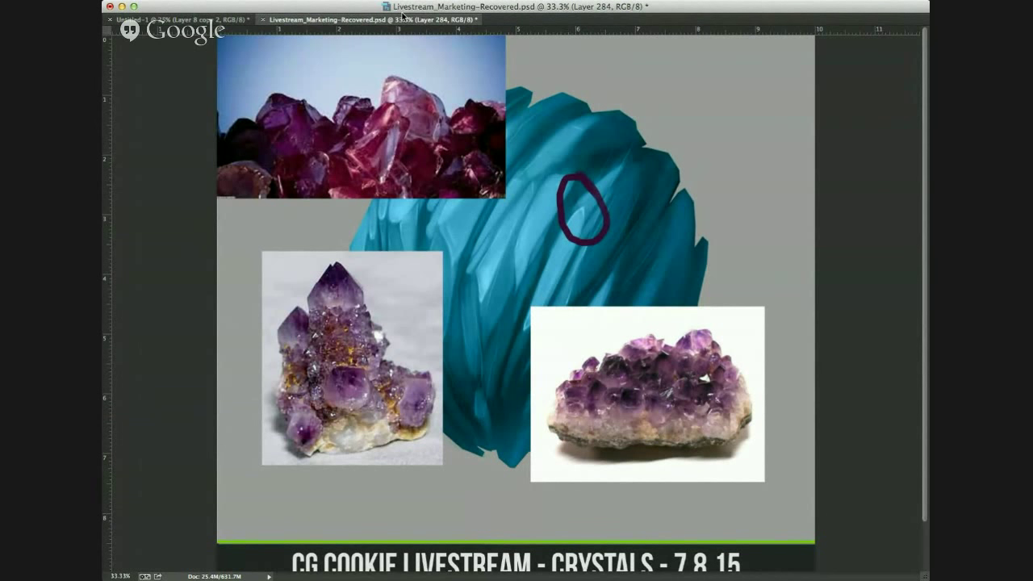
- Mark the amethyst reference photos with temporary pink arrows and circles, then return to Untitled-1
left_click_drag(325, 229, 325, 229)
mouse_move(317, 192)
left_mouse_down()
mouse_move(310, 275)
mouse_move(319, 231)
mouse_move(292, 269)
mouse_move(321, 248)
mouse_move(295, 258)
left_mouse_up()
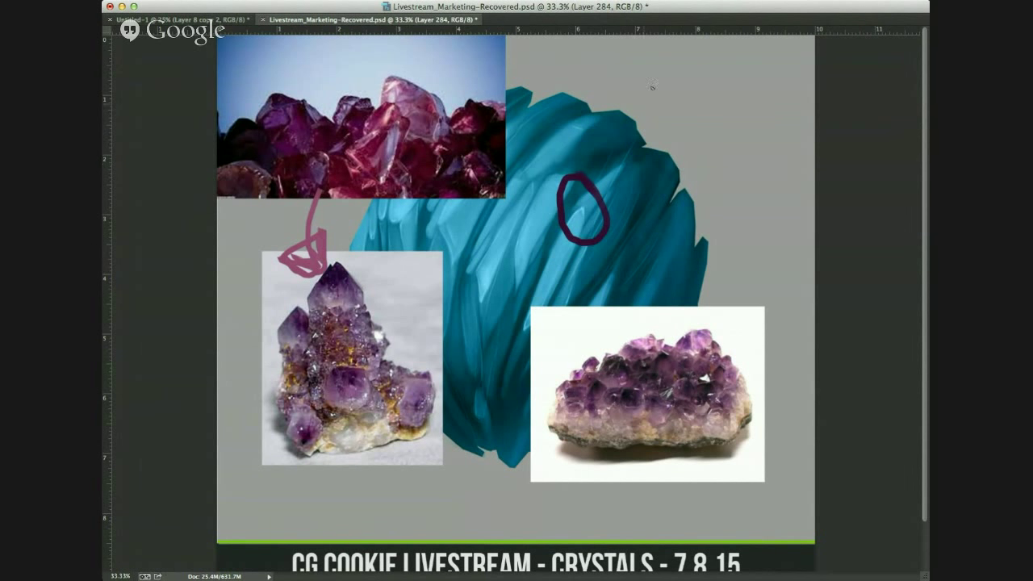
left_click_drag(710, 54, 658, 141)
left_click_drag(662, 99, 694, 131)
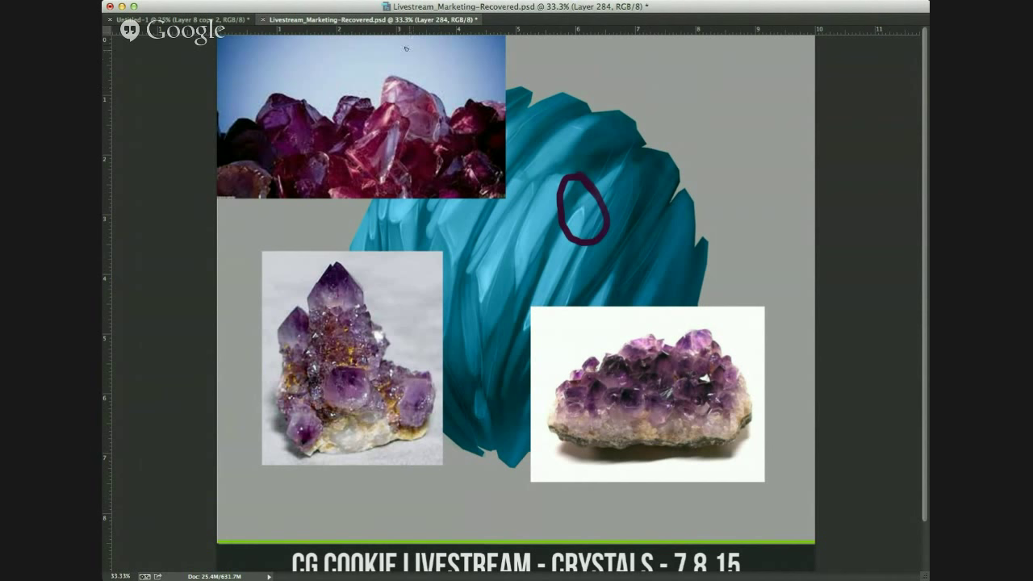
mouse_move(406, 49)
left_mouse_down()
mouse_move(292, 78)
mouse_move(375, 229)
mouse_move(500, 184)
mouse_move(489, 98)
mouse_move(419, 39)
mouse_move(311, 77)
left_mouse_up()
mouse_move(711, 306)
left_mouse_down()
mouse_move(756, 357)
mouse_move(722, 442)
mouse_move(558, 397)
mouse_move(618, 332)
mouse_move(741, 337)
mouse_move(750, 404)
left_mouse_up()
left_click(210, 19)
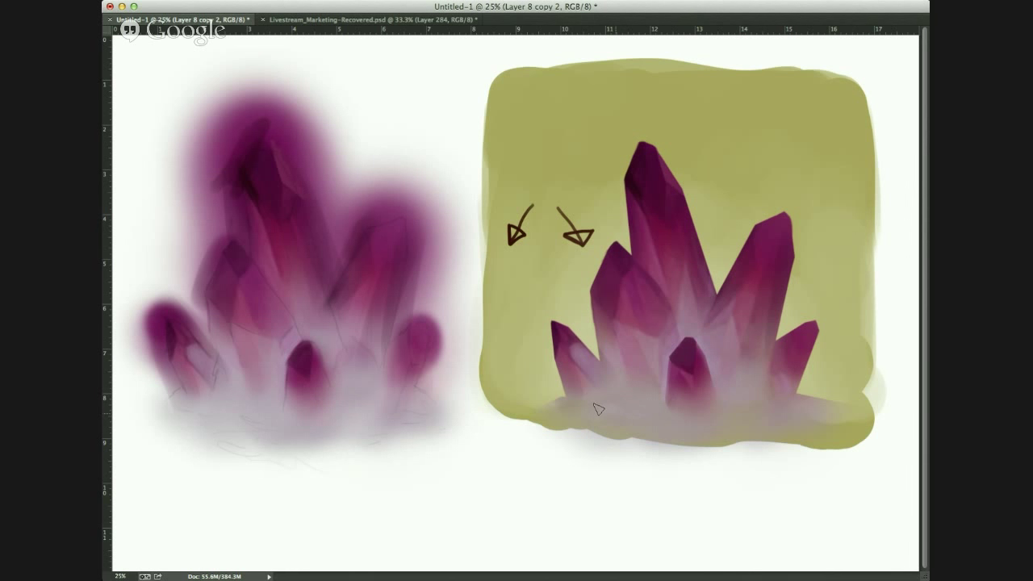
left_click(749, 390, "alt")
left_click(728, 407, "alt")
left_click(668, 407, "alt")
left_click(658, 365, "alt")
left_click(657, 257, "alt")
left_click(659, 259, "alt")
left_click(649, 243, "alt")
left_click(623, 295, "alt")
- Sample a purple from the crystal and brush the artist's first name below the painting
left_click(691, 371, "alt")
left_click_drag(598, 530, 620, 529)
mouse_move(593, 518)
left_mouse_down()
mouse_move(618, 515)
mouse_move(626, 527)
left_mouse_up()
mouse_move(634, 488)
left_mouse_down()
mouse_move(638, 526)
mouse_move(686, 530)
mouse_move(701, 516)
mouse_move(705, 548)
left_mouse_up()
- Brush the surname after the first name and dot its letter i's
left_click_drag(711, 507, 714, 546)
left_click(713, 502)
left_click_drag(718, 505, 720, 542)
left_click_drag(729, 532, 731, 541)
mouse_move(744, 528)
left_mouse_down()
mouse_move(746, 540)
mouse_move(764, 525)
mouse_move(770, 539)
left_mouse_up()
left_click_drag(783, 515, 773, 539)
left_click(727, 517)
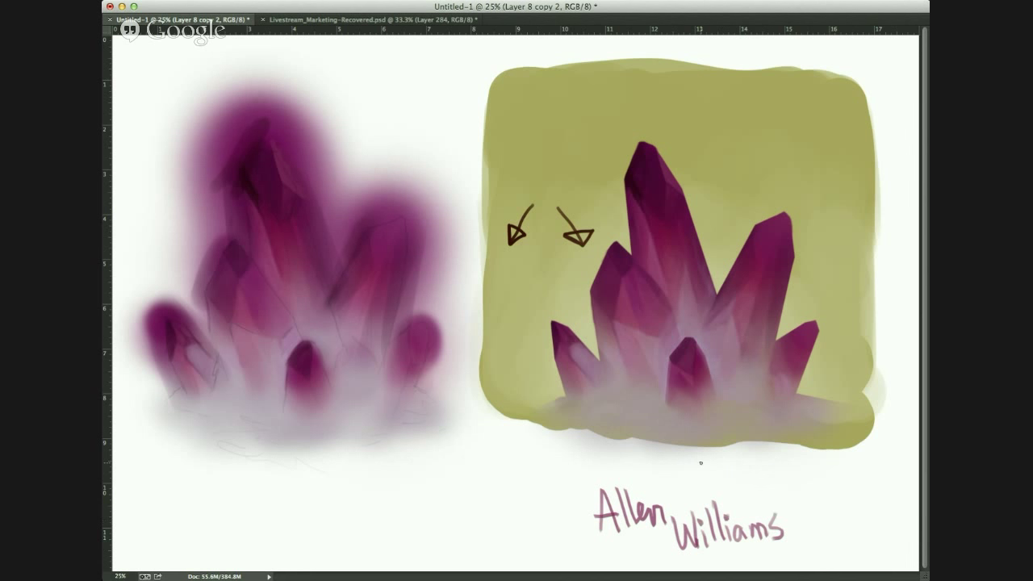
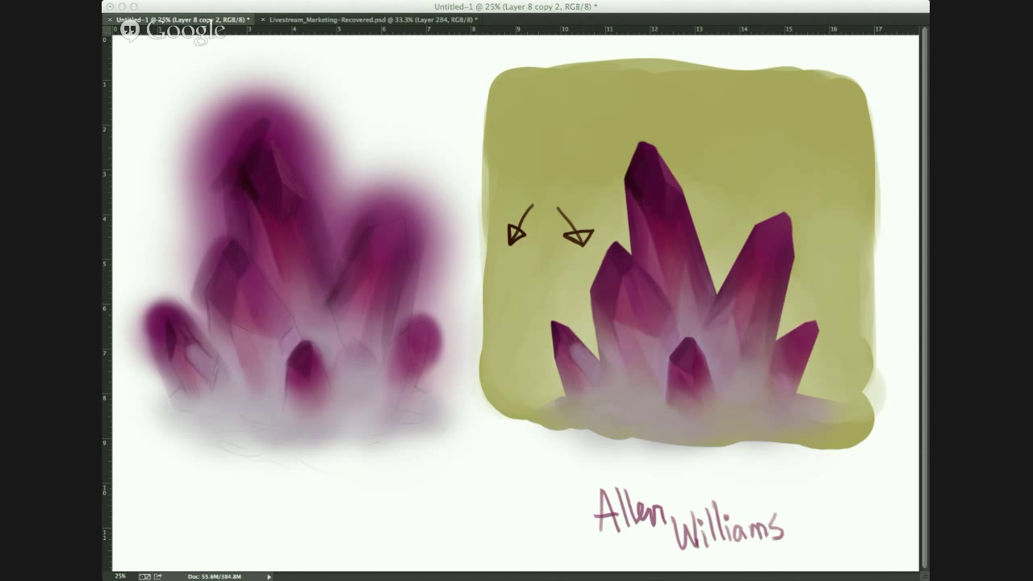
- Paste and place the band video on the canvas, then delete it to reveal the crystals
key("super+shift+alt+n")
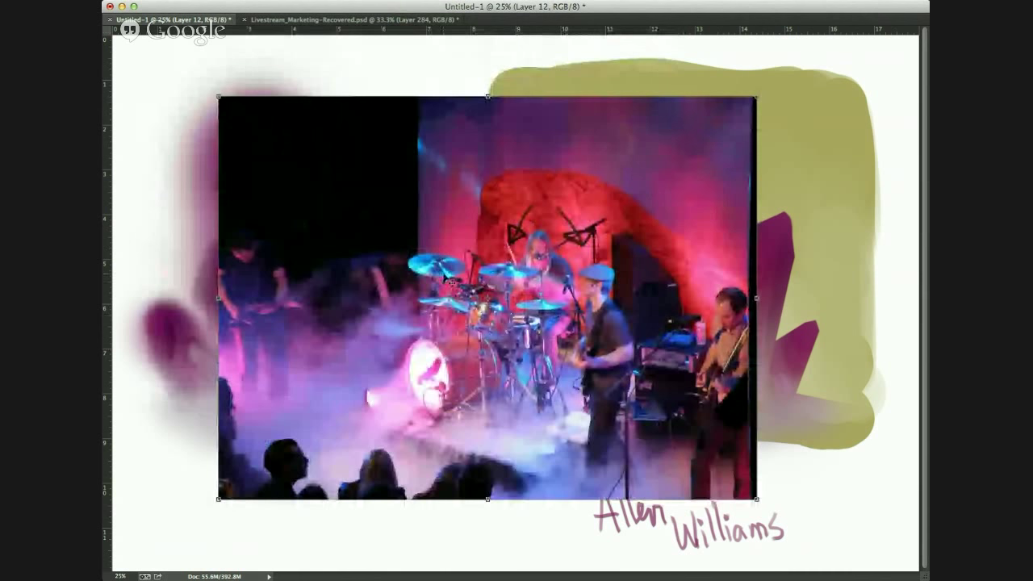
key("Return")
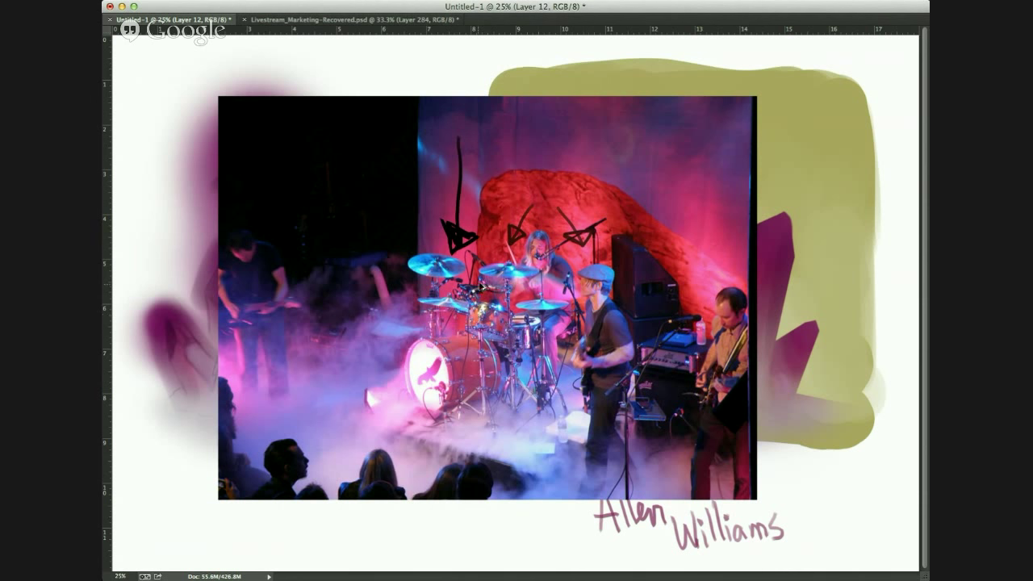
key("super+z")
key("Delete")
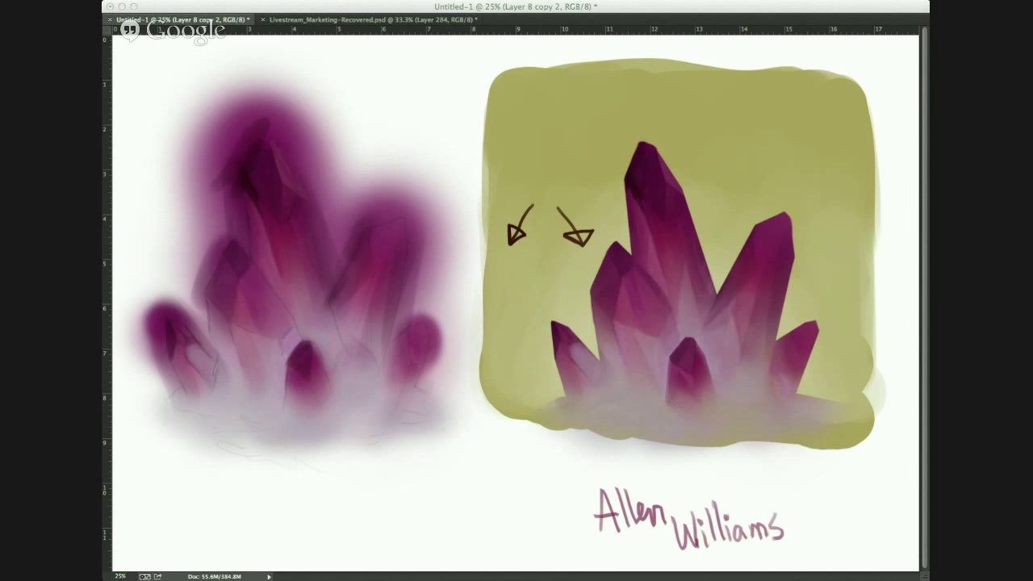
- Paste the concert photo and nudge it, mark the guitarist, then undo the marks and delete it
key("ctrl+v")
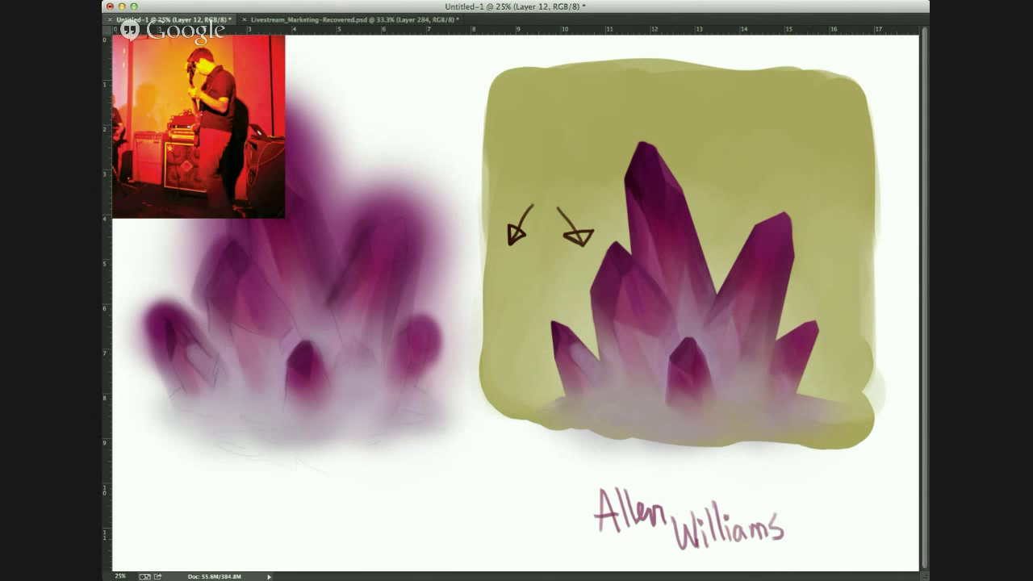
key("shift+Right")
key("shift+Down")
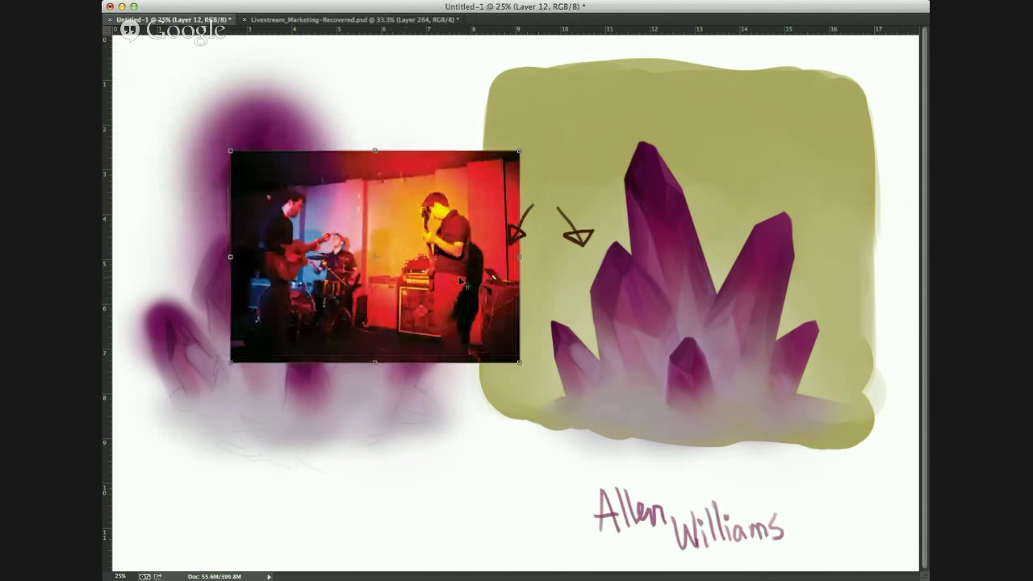
mouse_move(463, 400)
left_mouse_down()
mouse_move(391, 259)
mouse_move(476, 397)
left_mouse_up()
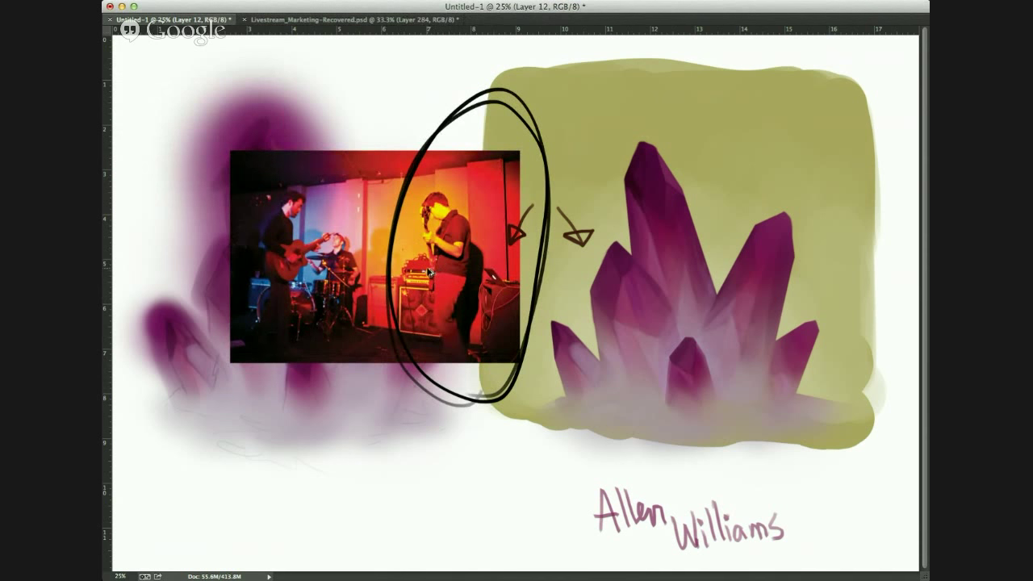
key("ctrl+z")
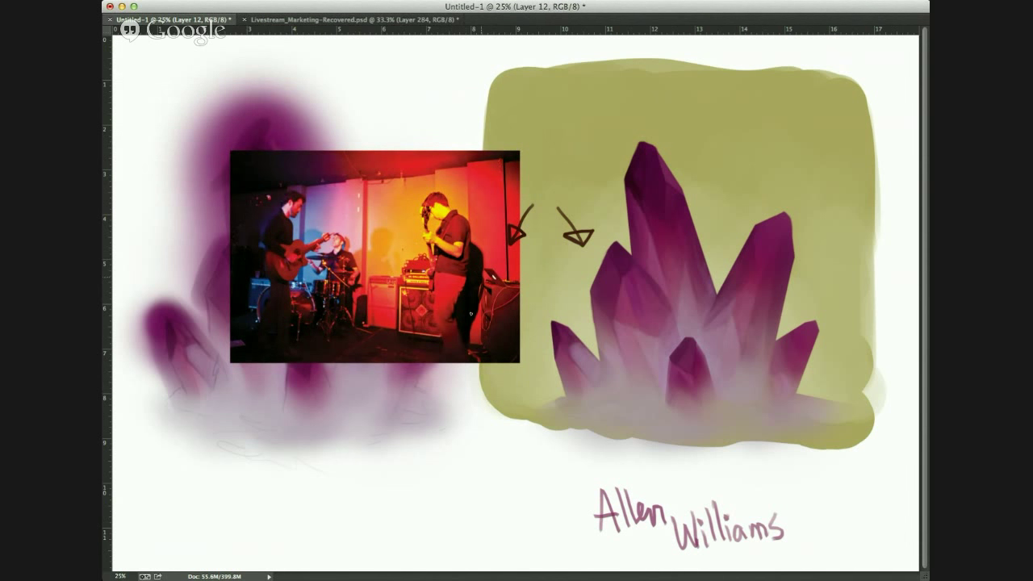
mouse_move(378, 239)
left_mouse_down()
mouse_move(426, 287)
mouse_move(413, 292)
mouse_move(428, 290)
left_mouse_up()
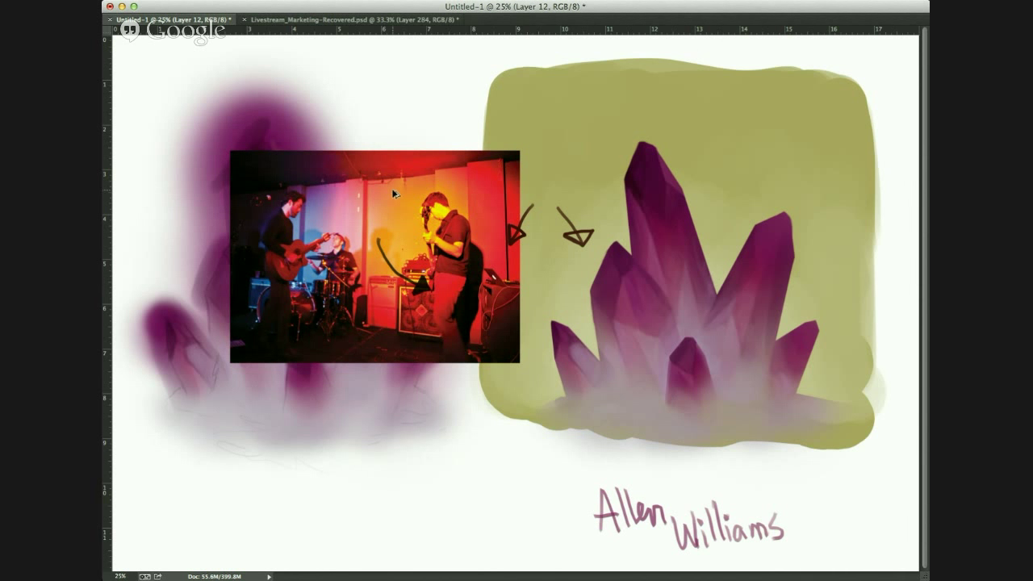
key("super+alt+z")
key("super+alt+z")
key("super+alt+z")
key("Delete")
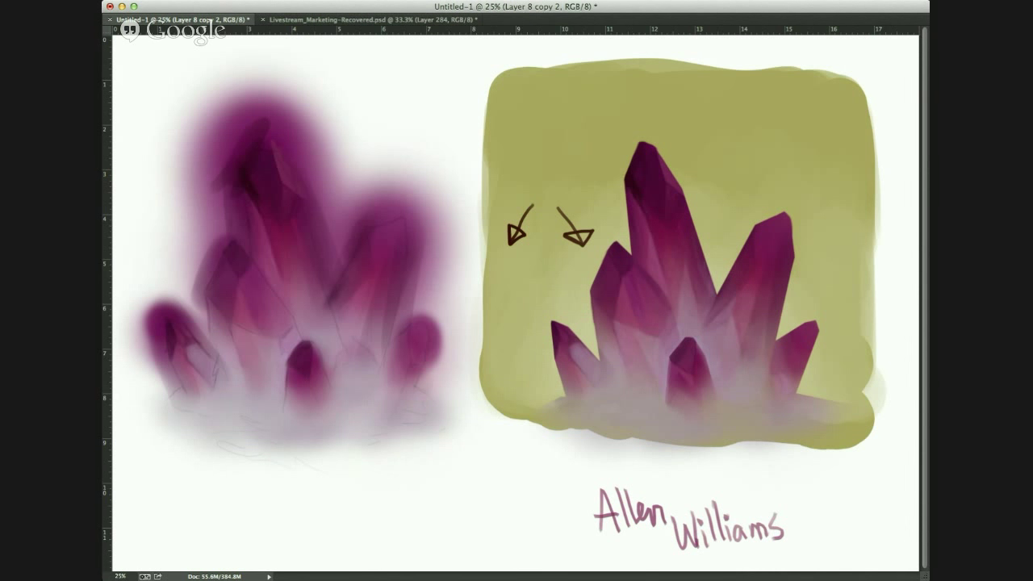
- On Layer 12, undo a trial arrow at the tall crystal and sample its purple
key("ctrl+comma")
key("ctrl+comma")
key("alt+bracketright")
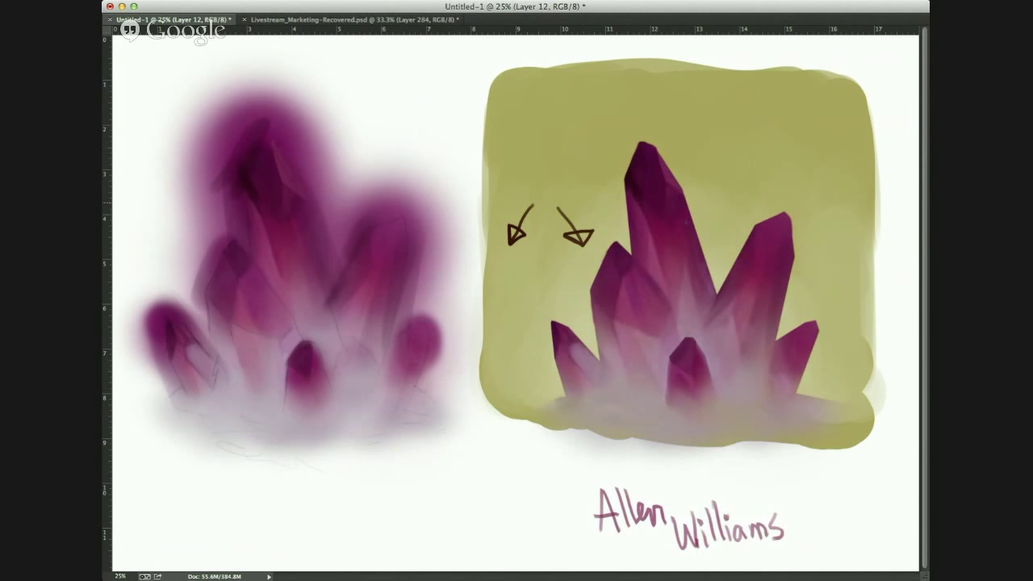
mouse_move(726, 121)
left_mouse_down()
mouse_move(692, 216)
mouse_move(707, 226)
mouse_move(685, 225)
mouse_move(699, 227)
left_mouse_up()
key("ctrl+comma")
left_click(727, 248, "alt")
key("ctrl+z")
key("ctrl+z")
left_click_drag(659, 120, 707, 251)
key("ctrl+z")
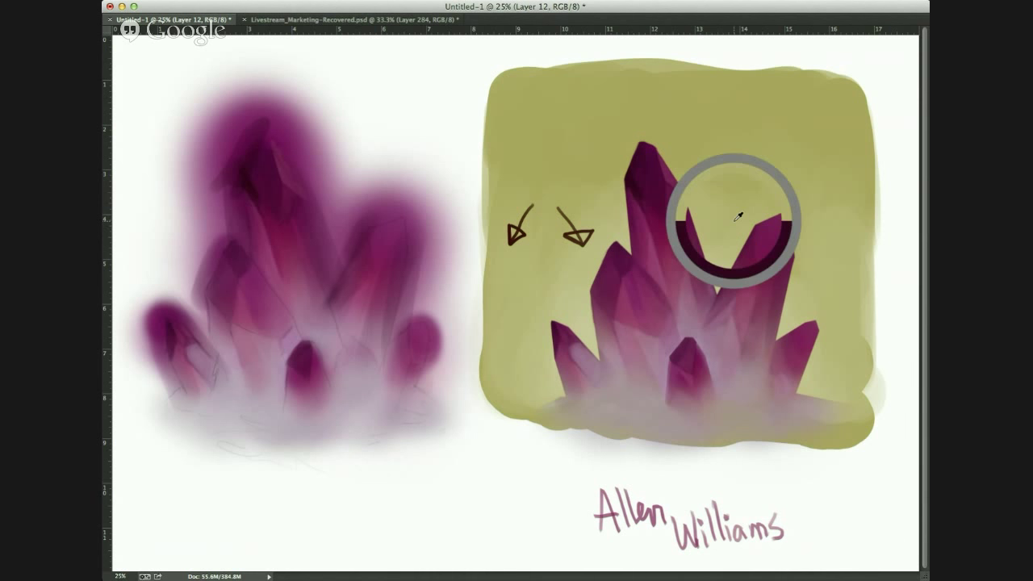
mouse_move(704, 317)
left_mouse_down()
mouse_move(686, 250)
mouse_move(676, 268)
mouse_move(698, 260)
mouse_move(682, 271)
left_mouse_up()
mouse_move(639, 391)
left_mouse_down()
mouse_move(626, 326)
mouse_move(617, 348)
left_mouse_up()
mouse_move(628, 323)
left_mouse_down()
mouse_move(646, 344)
mouse_move(624, 340)
left_mouse_up()
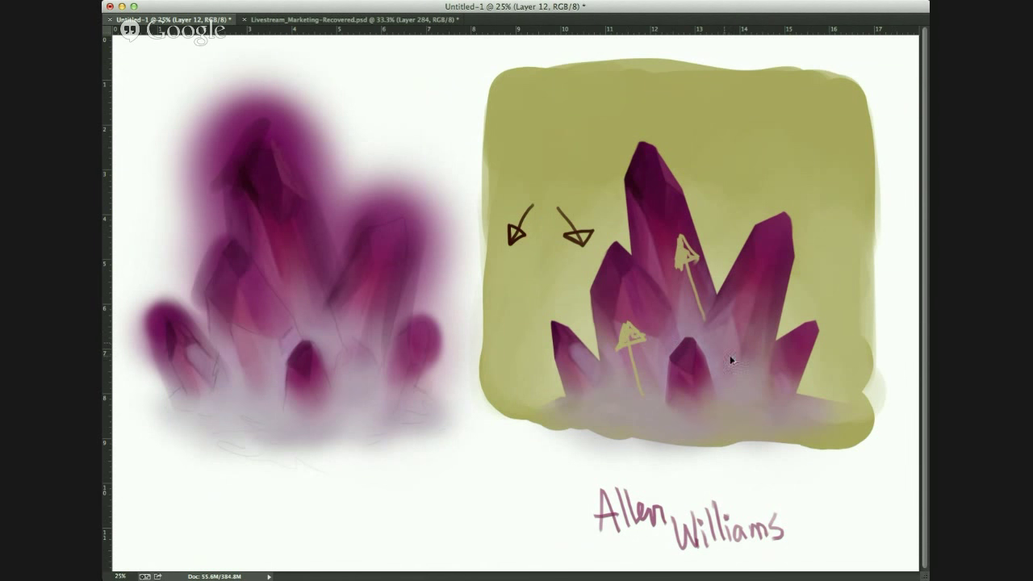
key("ctrl+alt+z")
key("ctrl+alt+z")
key("ctrl+alt+z")
key("ctrl+alt+z")
key("ctrl+alt+z")
key("ctrl+alt+z")
key("ctrl+alt+z")
key("ctrl+alt+z")
mouse_move(623, 381)
left_mouse_down()
mouse_move(764, 331)
mouse_move(650, 257)
left_mouse_up()
key("ctrl+alt+z")
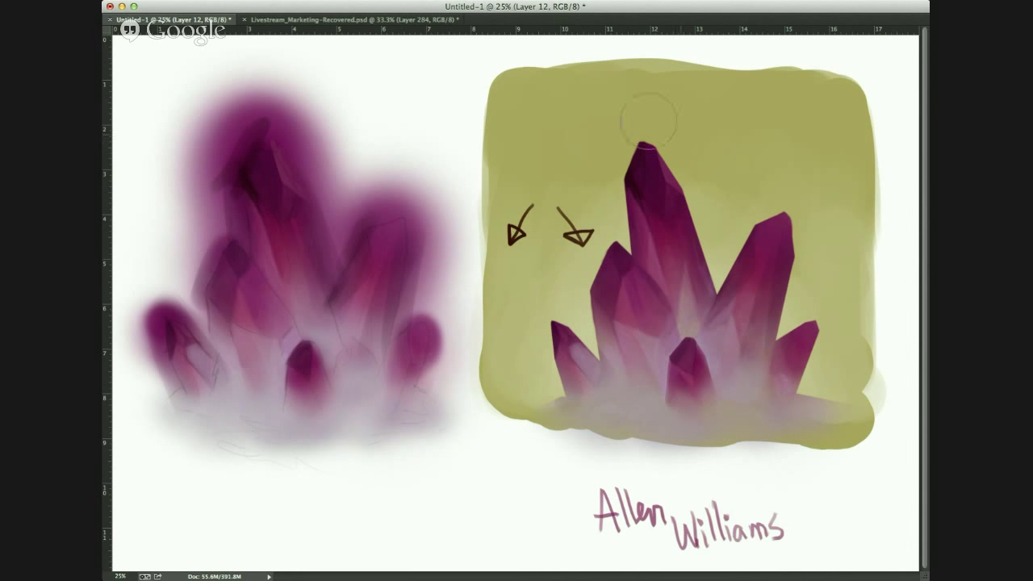
left_click(655, 171, "alt")
left_click_drag(683, 99, 768, 165)
key("ctrl+z")
left_click_drag(697, 105, 740, 208)
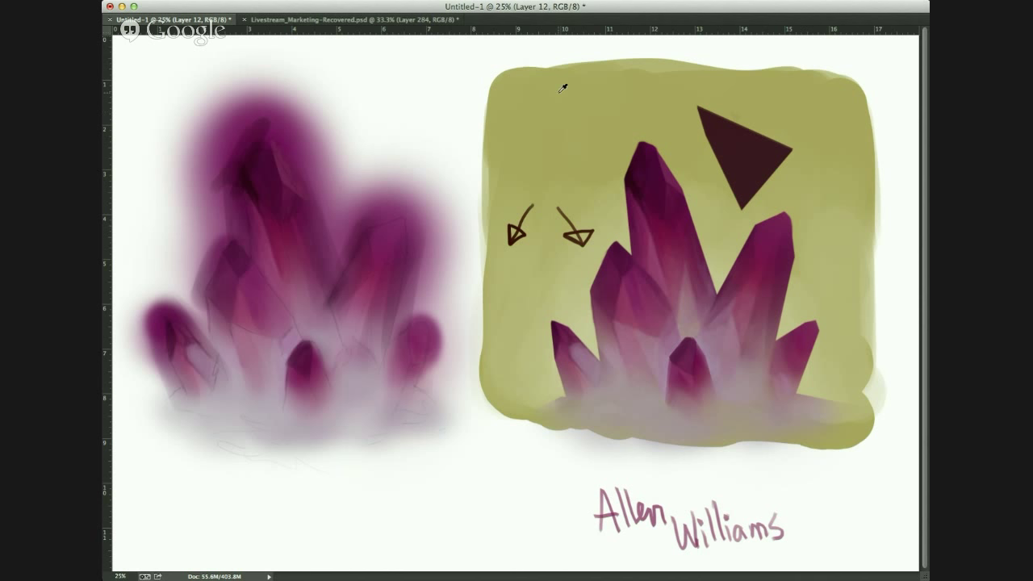
key("ctrl+z")
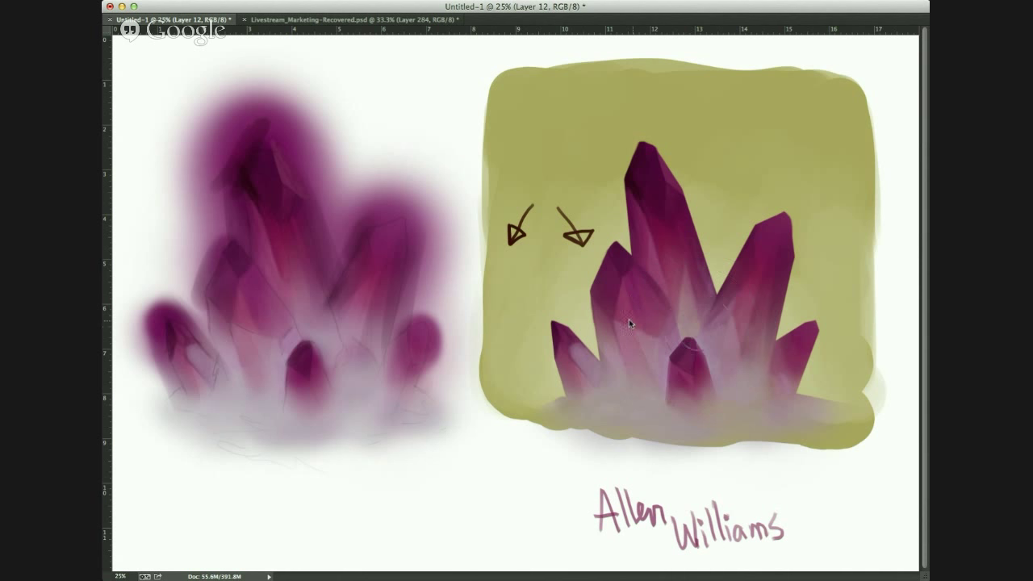
- Sample a crystal colour, brush a soft glow into the cluster centre, then resample there
left_click(720, 264, "alt")
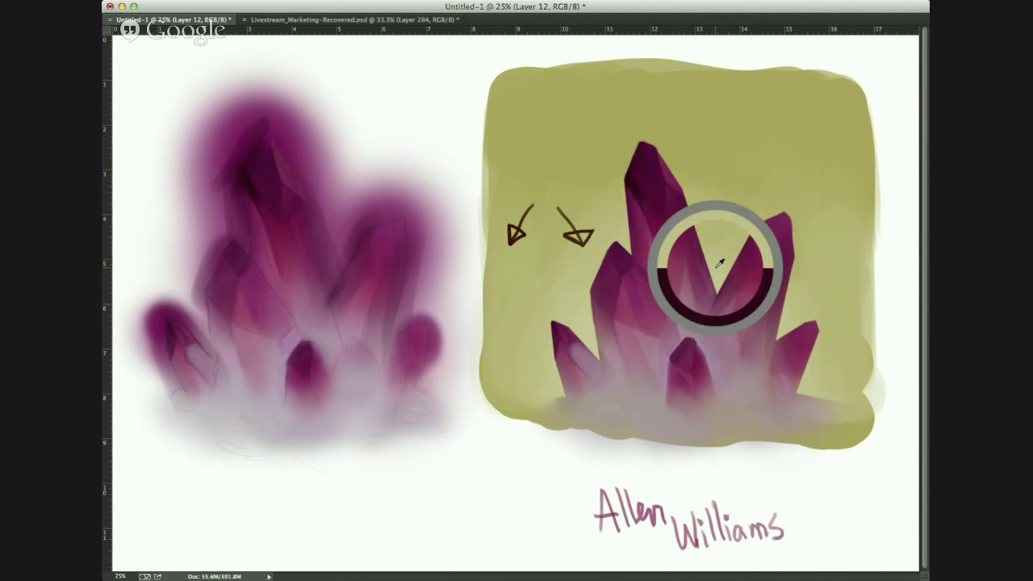
mouse_move(693, 312)
left_mouse_down()
mouse_move(686, 333)
mouse_move(681, 307)
left_mouse_up()
left_click(689, 313, "alt")
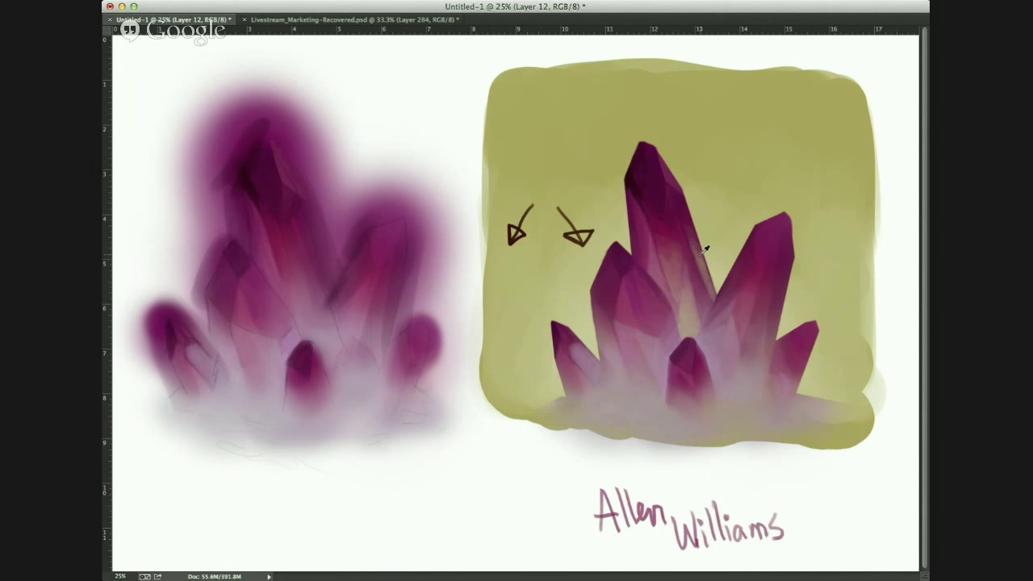
- Dab small light specks onto the tall crystal's face, then sample a new colour
left_click_drag(703, 242, 691, 255)
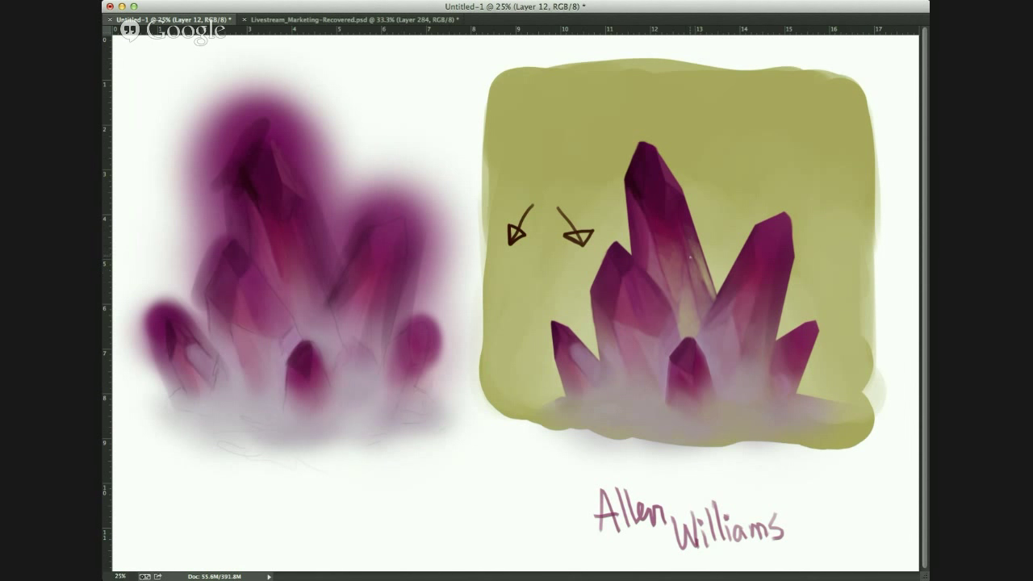
left_click(701, 265, "alt")
left_click(721, 271, "alt")
left_click_drag(699, 311, 699, 295)
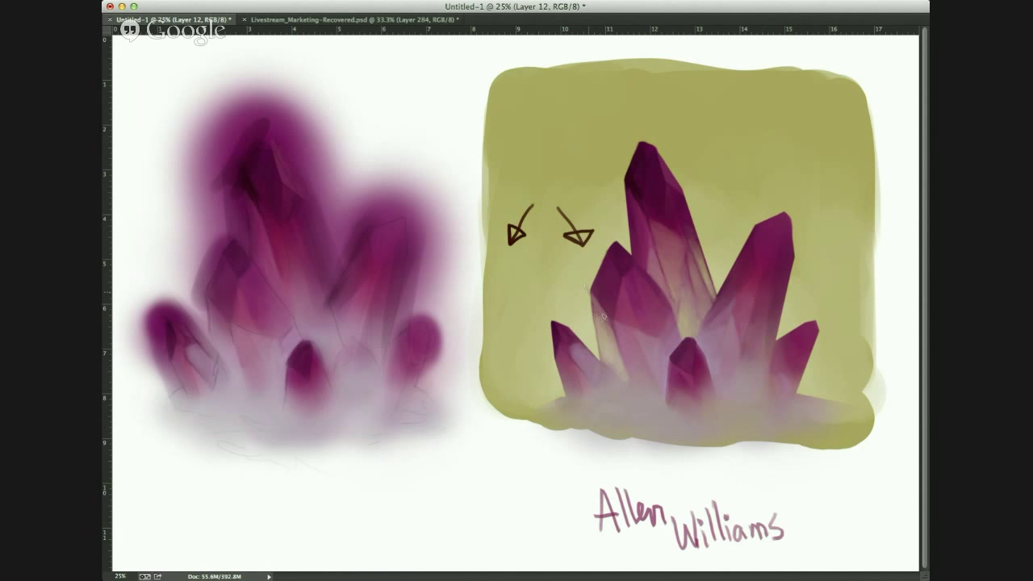
- Sample colours from three spots on the left crystals, settling on a highlight tone
left_click(590, 278, "alt")
left_click(631, 337, "alt")
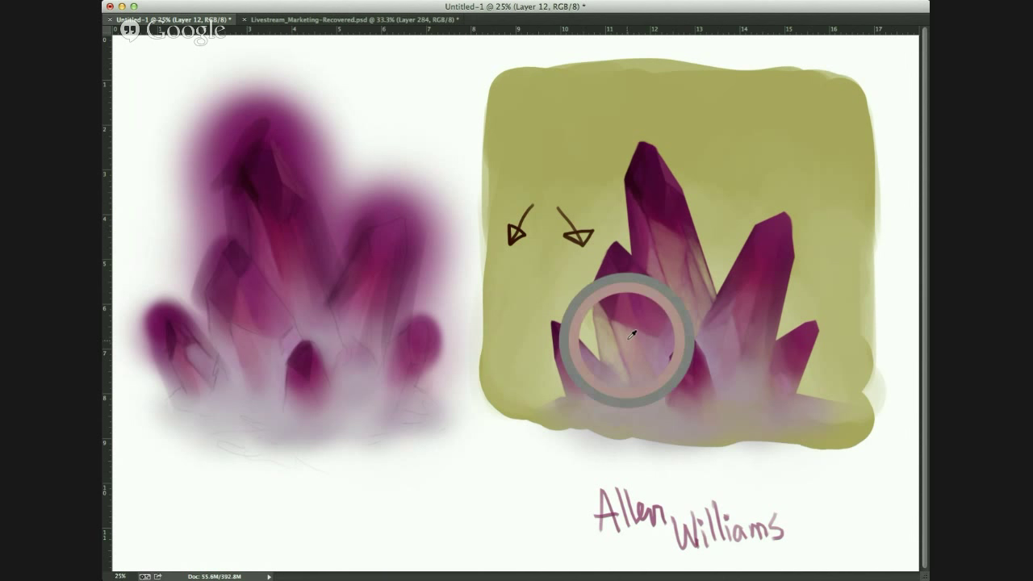
left_click(589, 330, "alt")
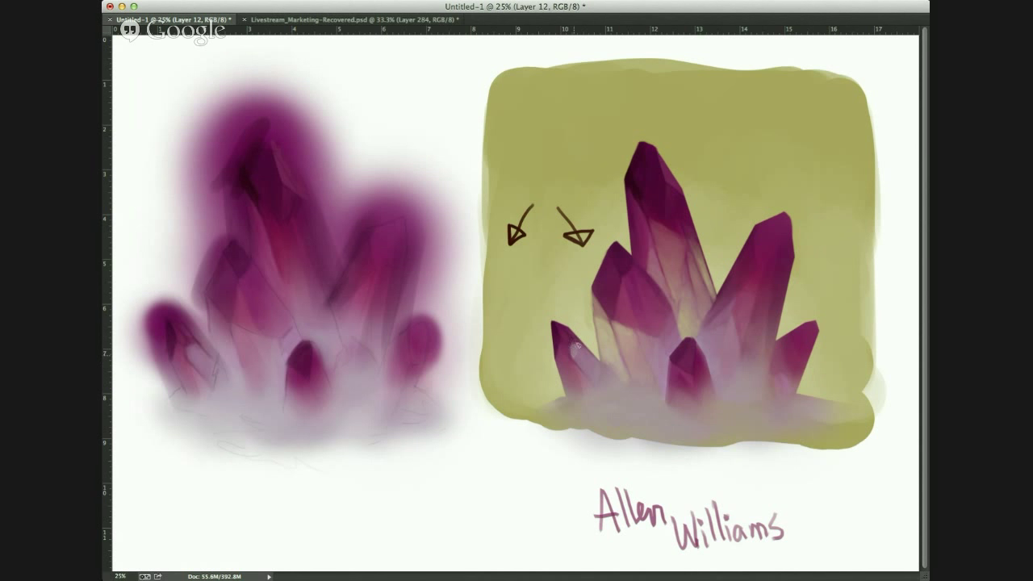
- Highlight the small left crystal, redoing it once, then brush light along the middle-left crystal's edge
left_click_drag(577, 346, 597, 367)
key("super+alt+z")
key("super+alt+z")
left_click_drag(578, 346, 585, 367)
left_click_drag(622, 291, 617, 315)
left_click_drag(619, 321, 624, 297)
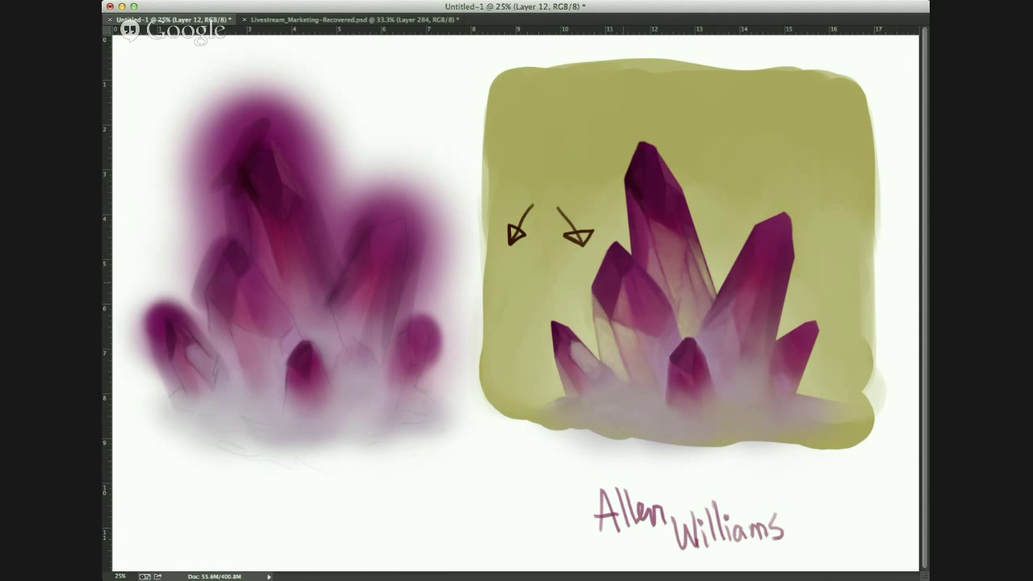
- Sample from the central crystal and three nearby spots to settle on a fresh colour
left_click(627, 259, "alt")
left_click(586, 320, "alt")
left_click(602, 313, "alt")
left_click(593, 314, "alt")
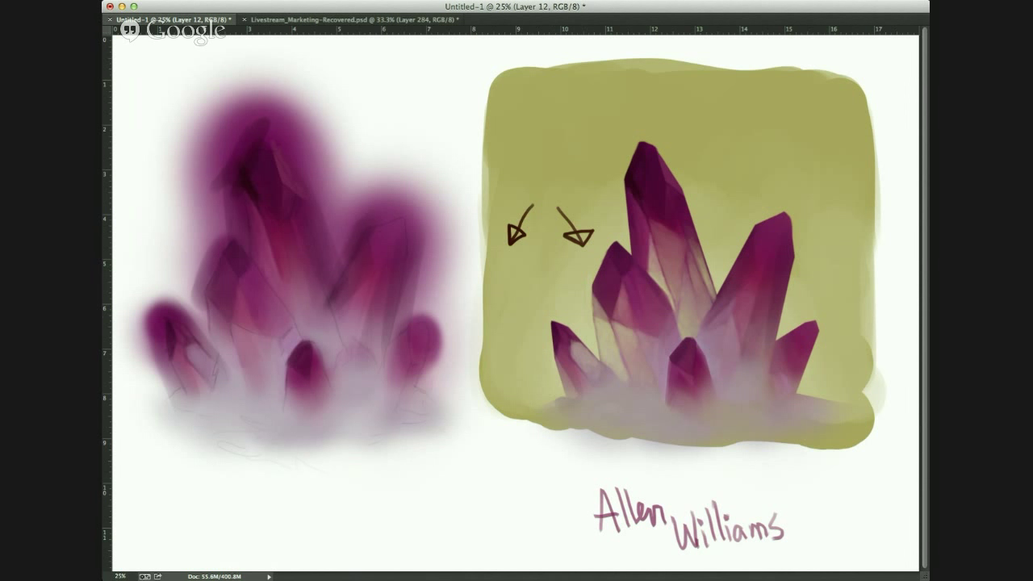
- Step back twice in history so the left study shows only its pencil sketch
key("super+z")
key("super+z")
key("super+alt+z")
key("super+alt+z")
key("super+alt+z")
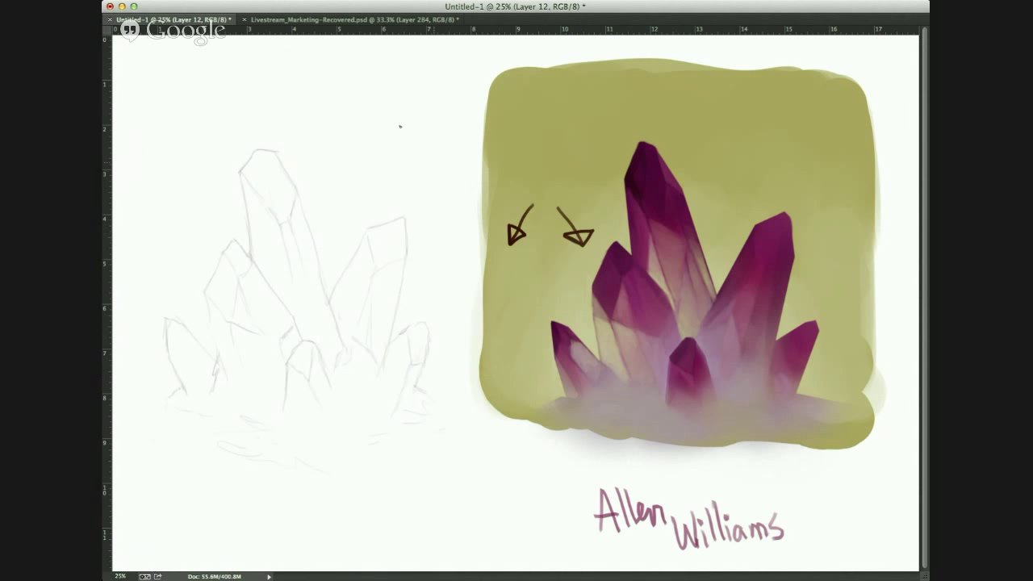
mouse_move(400, 126)
left_mouse_down()
mouse_move(436, 165)
mouse_move(234, 93)
left_mouse_up()
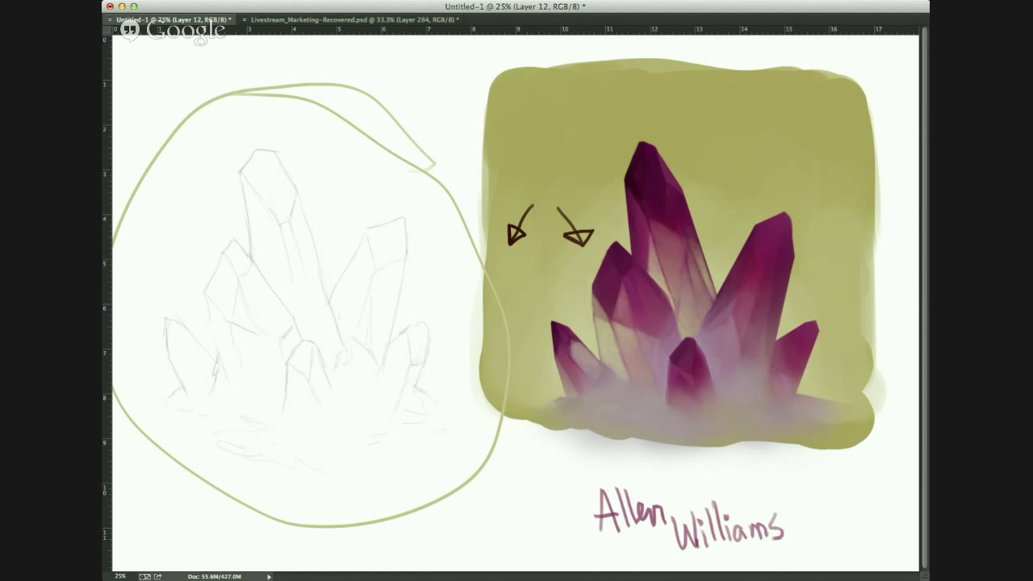
key("super+z")
mouse_move(424, 178)
left_mouse_down()
mouse_move(574, 113)
mouse_move(601, 154)
mouse_move(555, 112)
left_mouse_up()
key("super+z")
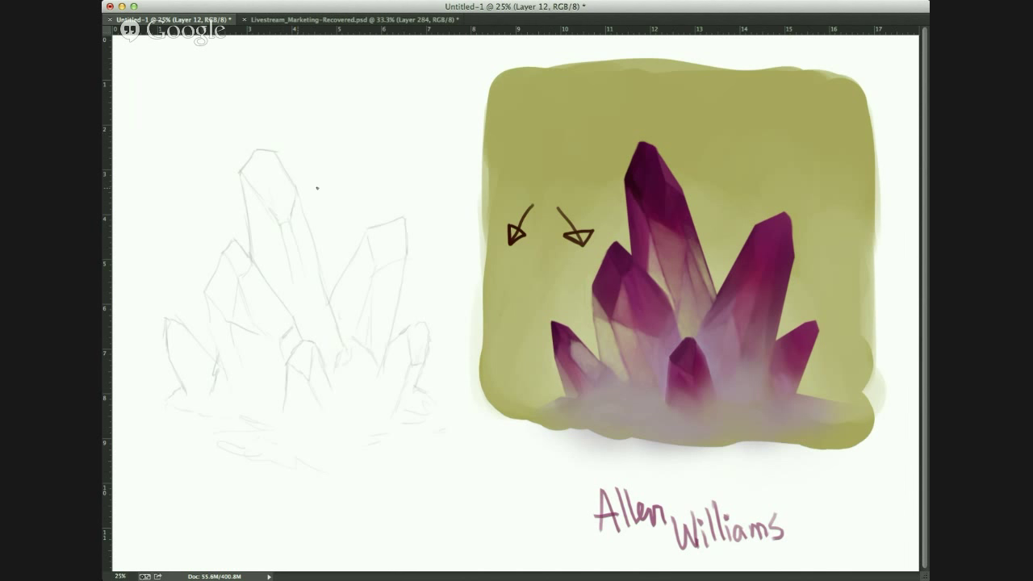
left_click_drag(279, 132, 346, 242)
key("super+z")
mouse_move(404, 169)
left_mouse_down()
mouse_move(509, 128)
mouse_move(542, 168)
mouse_move(584, 186)
mouse_move(563, 184)
mouse_move(588, 137)
mouse_move(545, 184)
left_mouse_up()
key("super+alt+z")
key("super+alt+z")
key("super+alt+z")
key("super+alt+z")
mouse_move(351, 128)
left_mouse_down()
mouse_move(217, 484)
mouse_move(355, 40)
left_mouse_up()
- Undo the loop around the sketch, sample a crystal colour, and add a darker mark on the tall crystal
key("super+z")
left_click(650, 242, "alt")
left_click_drag(650, 247, 657, 263)
- Paint two thin light highlight strokes along the crystal edge, discarding a stray curved arrow
mouse_move(560, 272)
left_mouse_down()
mouse_move(579, 324)
mouse_move(597, 332)
left_mouse_up()
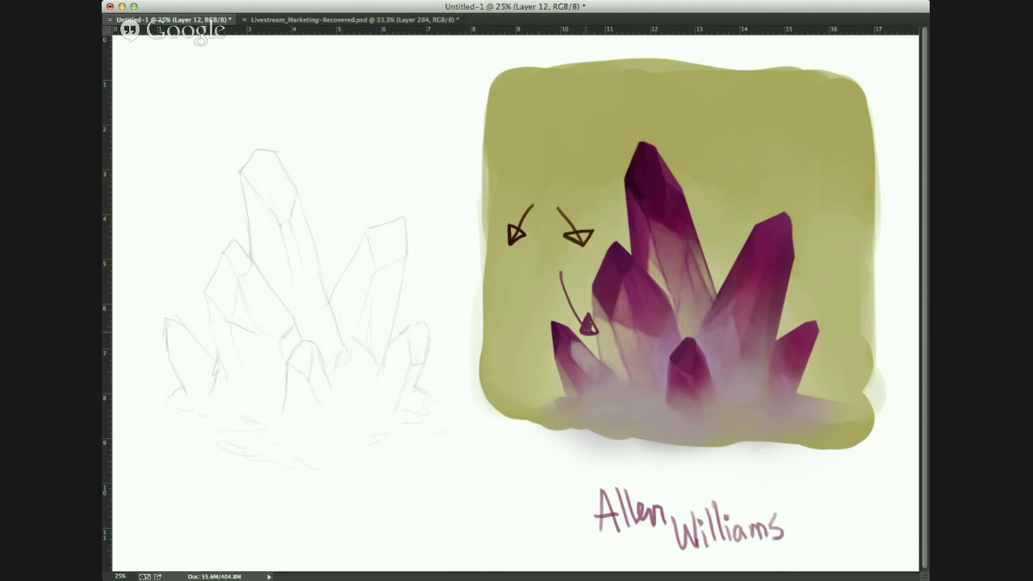
key("super+z")
left_click_drag(596, 321, 607, 343)
left_click_drag(606, 334, 617, 353)
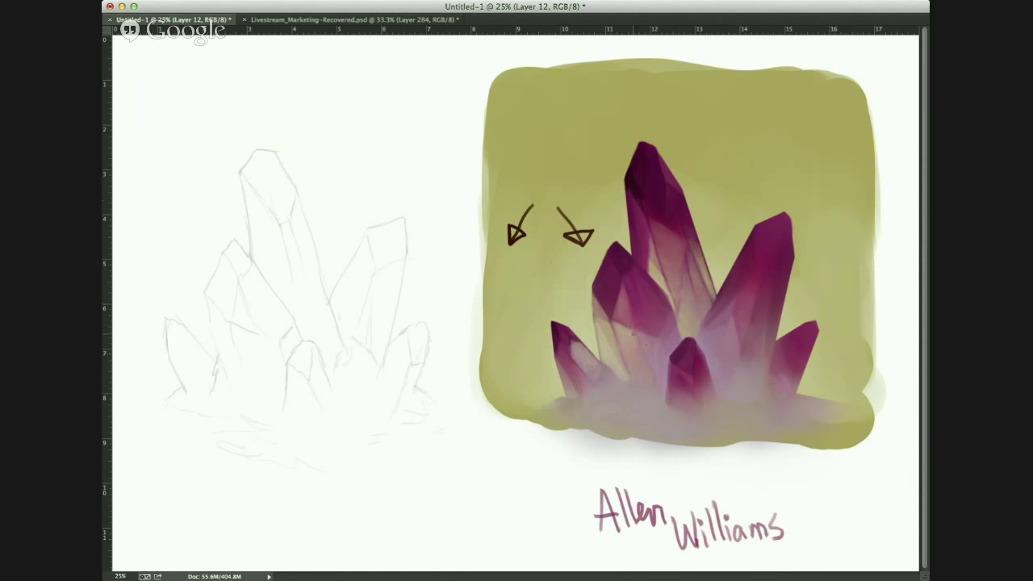
left_click(652, 346, "alt")
left_click(647, 355, "alt")
left_click(592, 322, "alt")
left_click(595, 309, "alt")
left_click(690, 292, "alt")
left_click(691, 236, "alt")
left_click(708, 272, "alt")
left_click(691, 217, "alt")
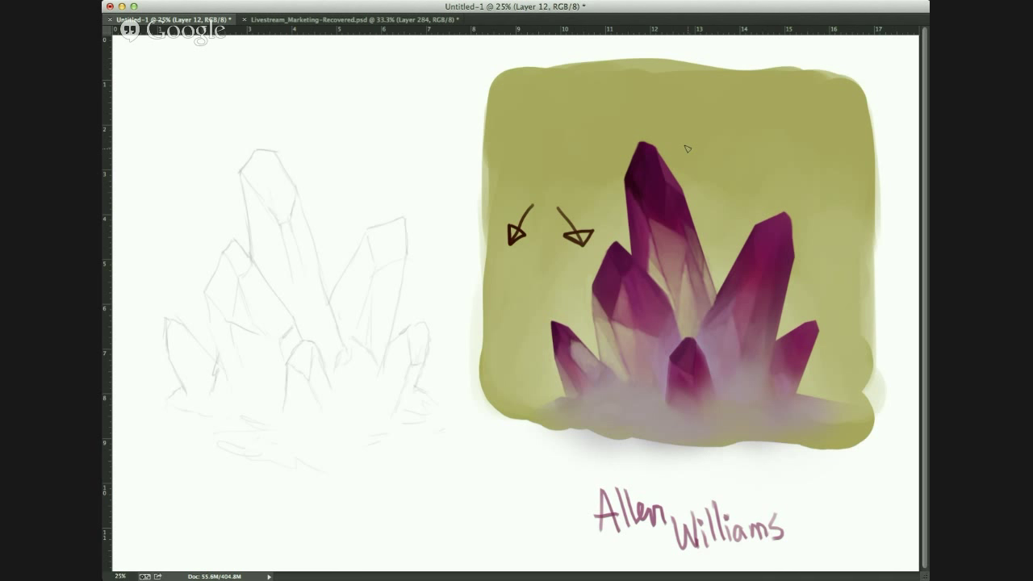
- Sample a light tone, stroke it up the tall crystal's lower-right face, then resample
left_click(651, 220, "alt")
left_click_drag(703, 292, 696, 264)
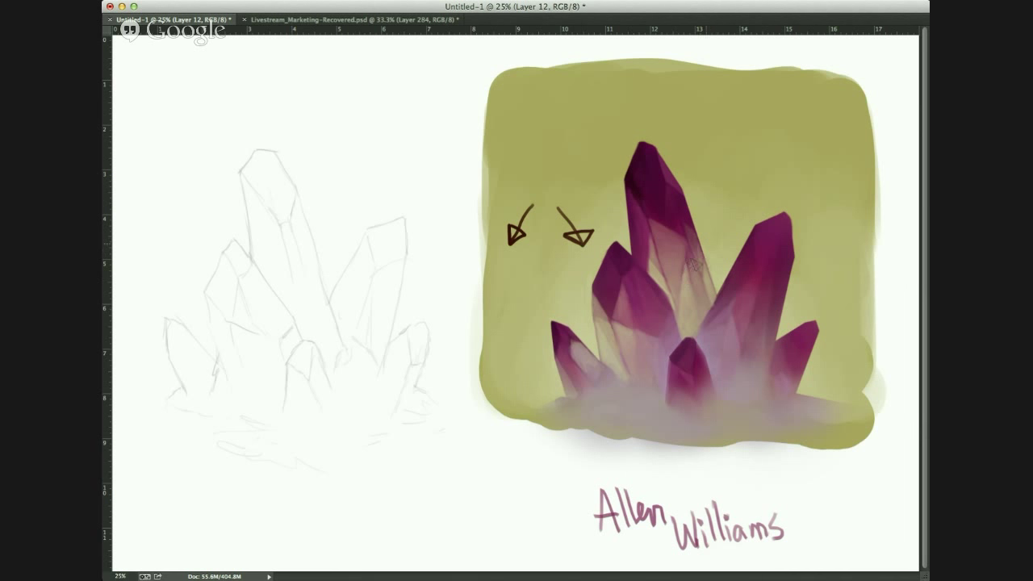
left_click(701, 244, "alt")
left_click(653, 226, "alt")
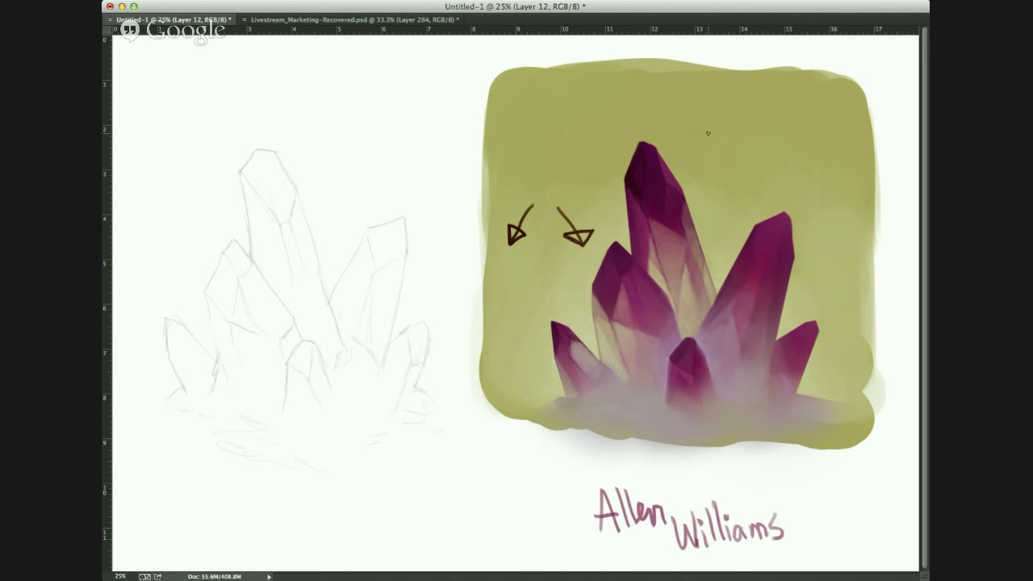
- Enlarge the brush and lighten the middle of the tall crystal, undoing the excess
mouse_move(728, 171)
left_mouse_down()
mouse_move(536, 225)
mouse_move(765, 167)
mouse_move(606, 128)
left_mouse_up()
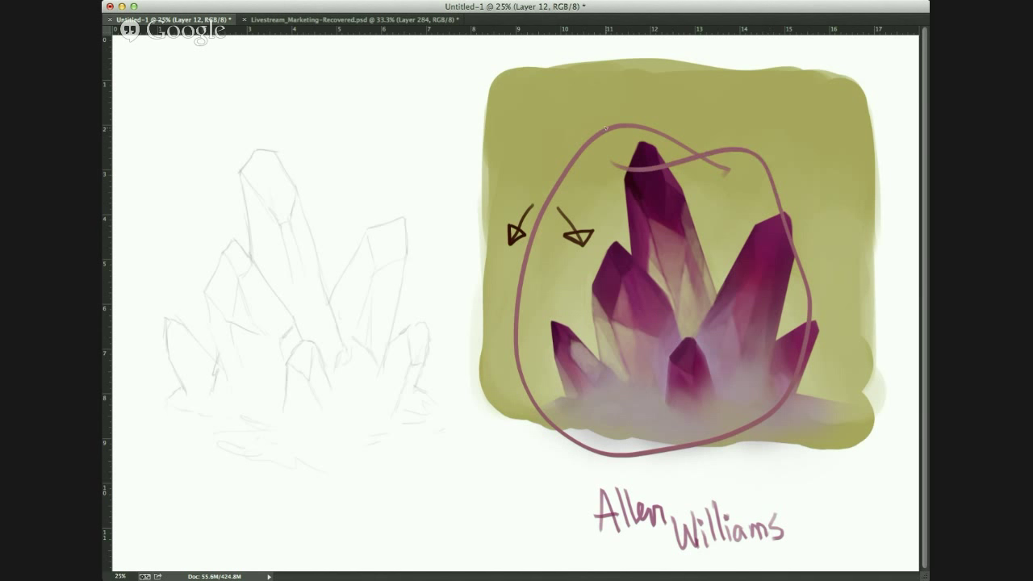
key("ctrl+z")
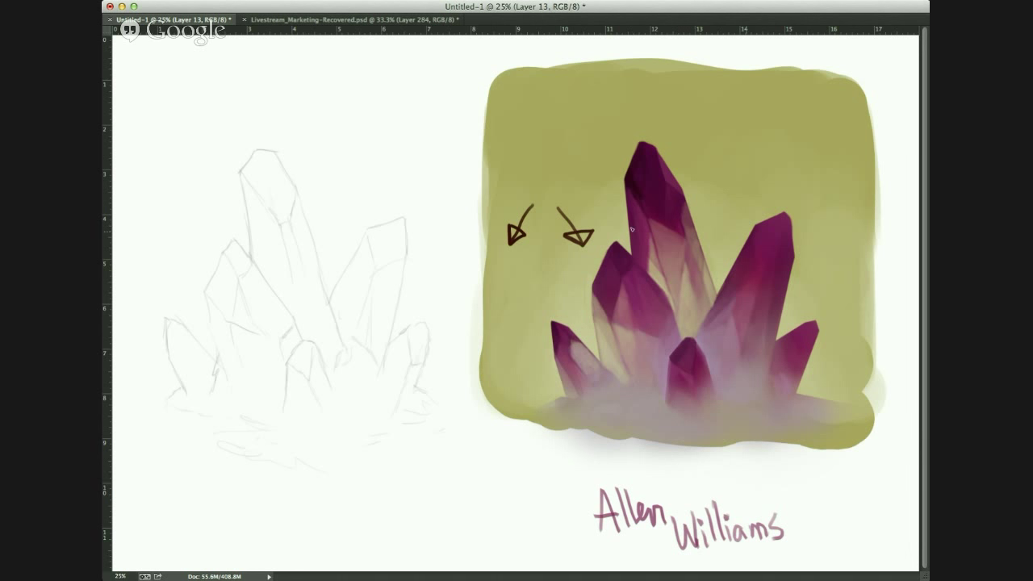
key("bracketright")
key("bracketright")
key("bracketright")
key("bracketright")
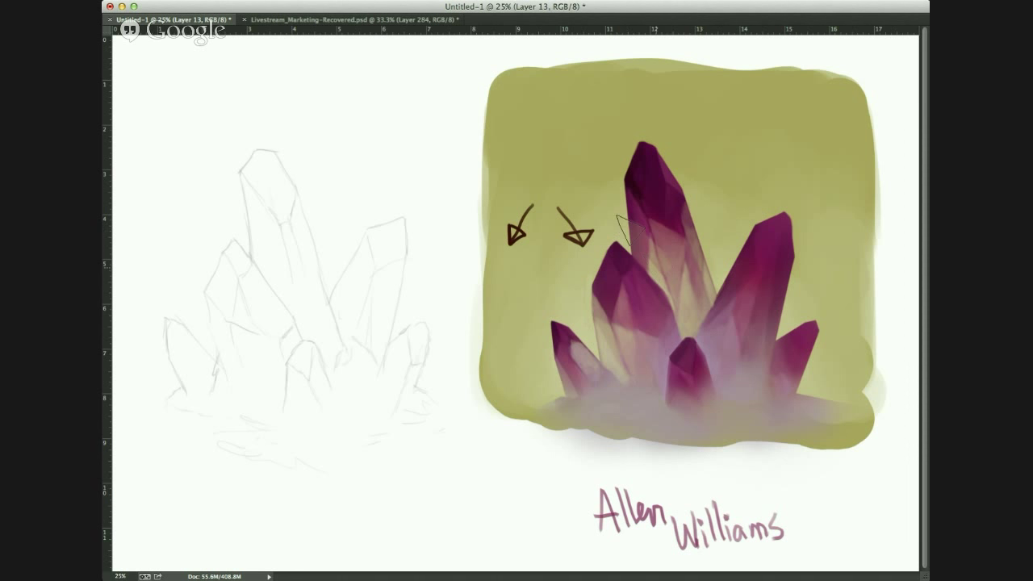
mouse_move(623, 230)
left_mouse_down()
mouse_move(671, 274)
mouse_move(690, 258)
mouse_move(696, 302)
mouse_move(677, 226)
mouse_move(649, 194)
mouse_move(657, 126)
left_mouse_up()
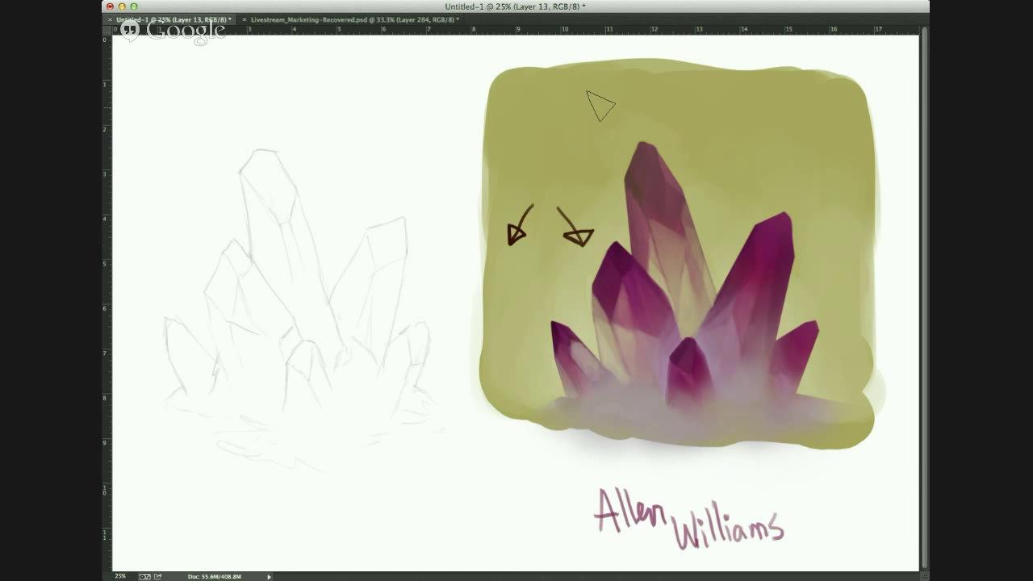
left_click(650, 141)
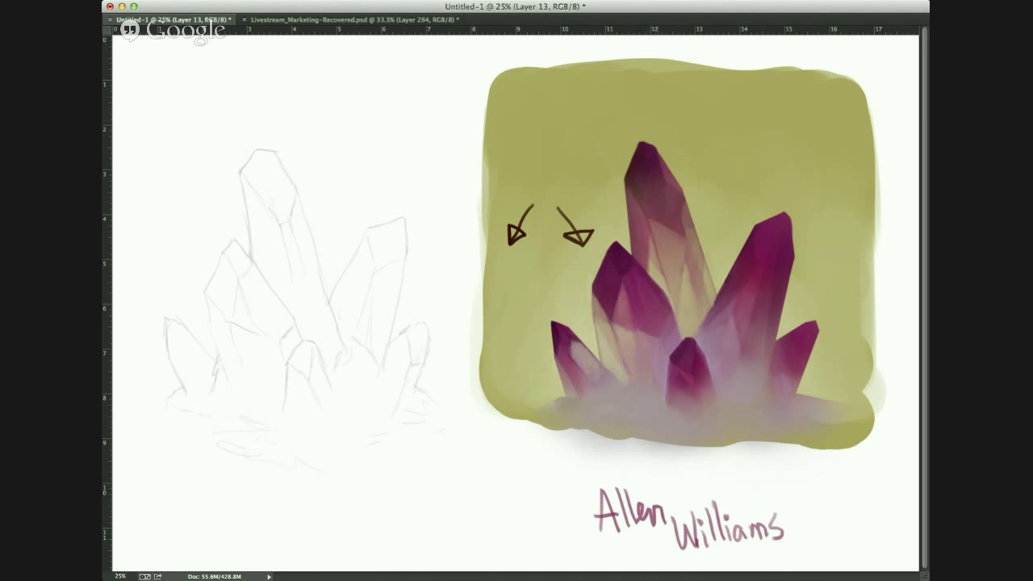
key("ctrl+z")
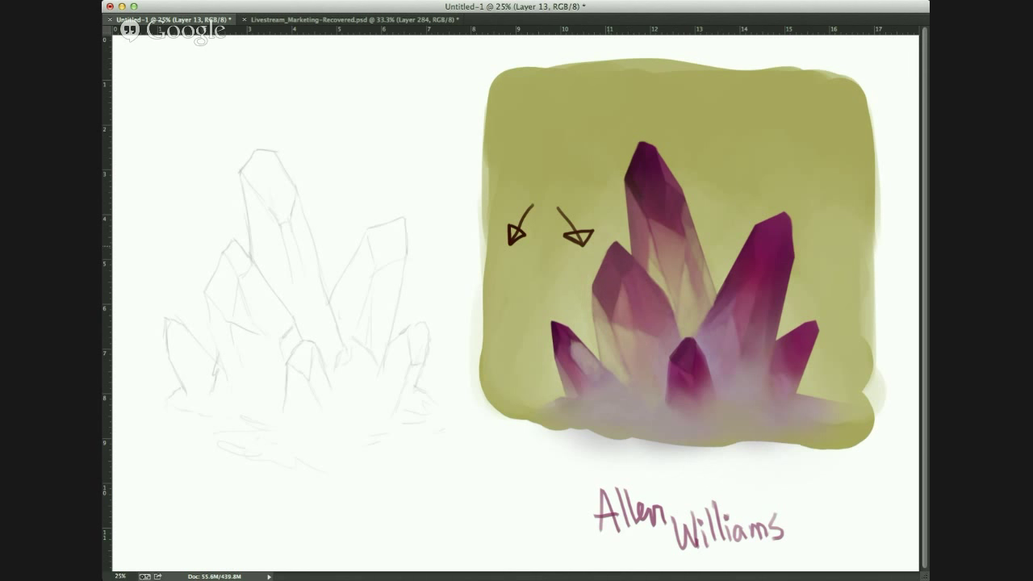
- Deepen the purple on the middle-left crystal's top, dropping the haze on the small left crystal
left_click_drag(615, 248, 603, 284)
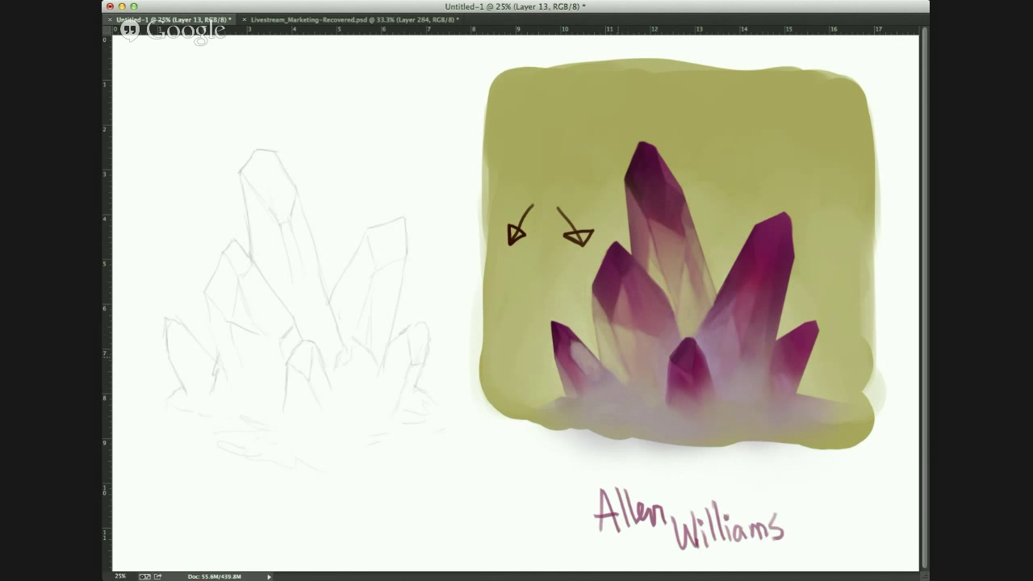
left_click_drag(583, 348, 571, 381)
key("super+z")
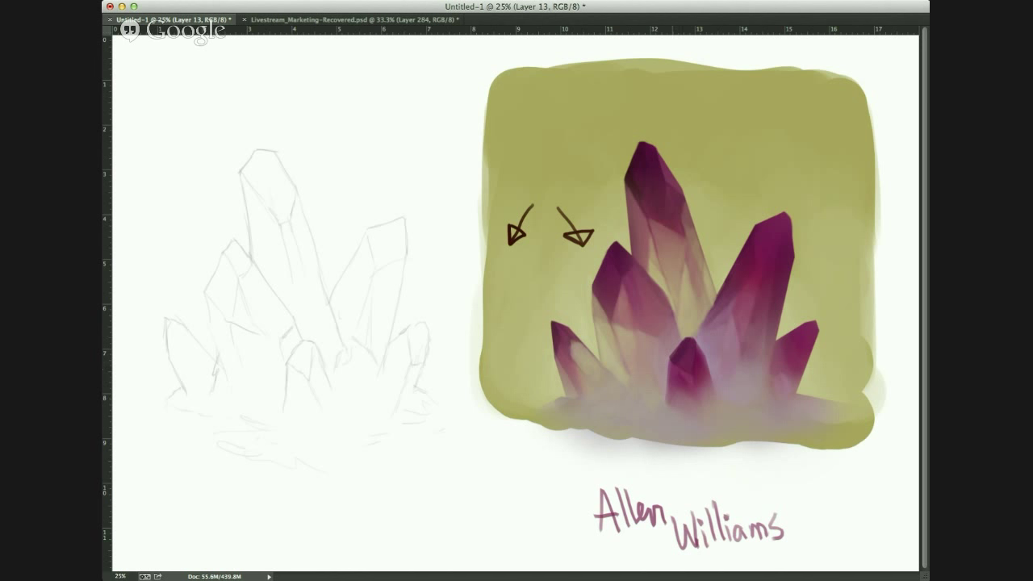
- Lighten the central and right crystals' lower bodies with soft strokes, and darken the right crystal's tip
mouse_move(709, 326)
left_mouse_down()
mouse_move(726, 313)
mouse_move(742, 355)
left_mouse_up()
mouse_move(773, 316)
left_mouse_down()
mouse_move(794, 376)
mouse_move(812, 374)
left_mouse_up()
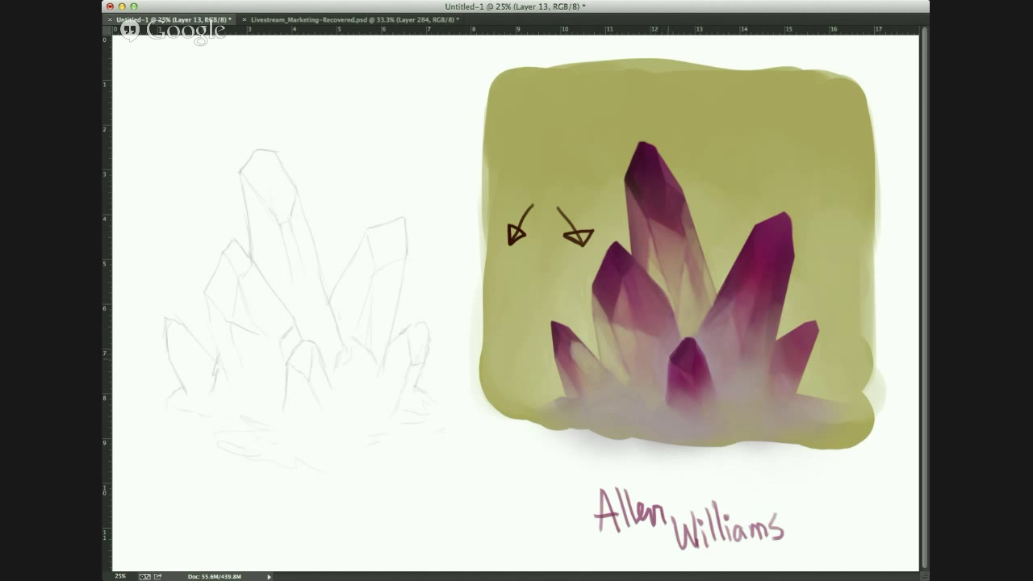
left_click_drag(690, 407, 680, 377)
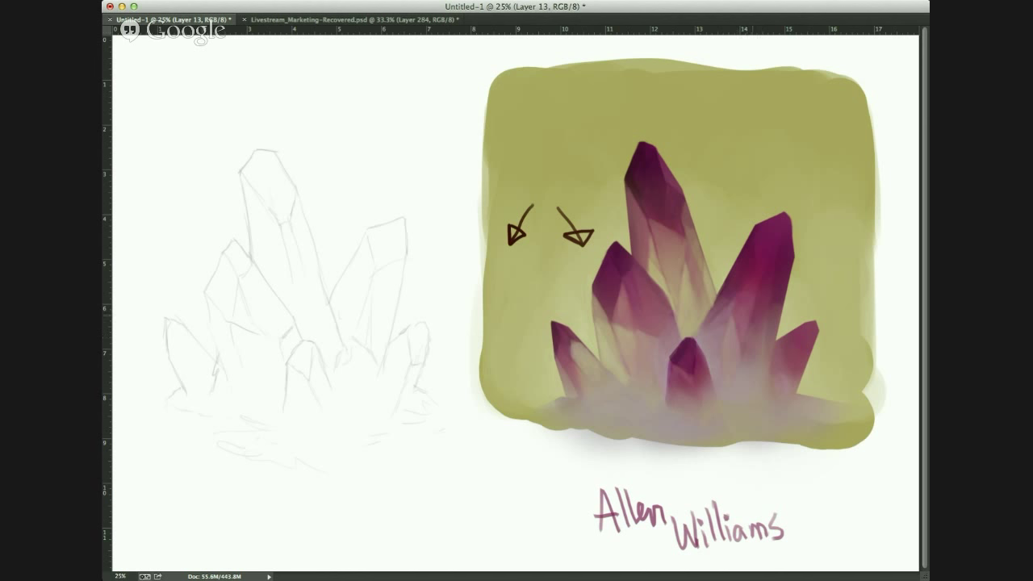
mouse_move(761, 323)
left_mouse_down()
mouse_move(732, 283)
mouse_move(736, 331)
mouse_move(732, 266)
mouse_move(708, 303)
mouse_move(761, 210)
mouse_move(734, 285)
mouse_move(773, 238)
left_mouse_up()
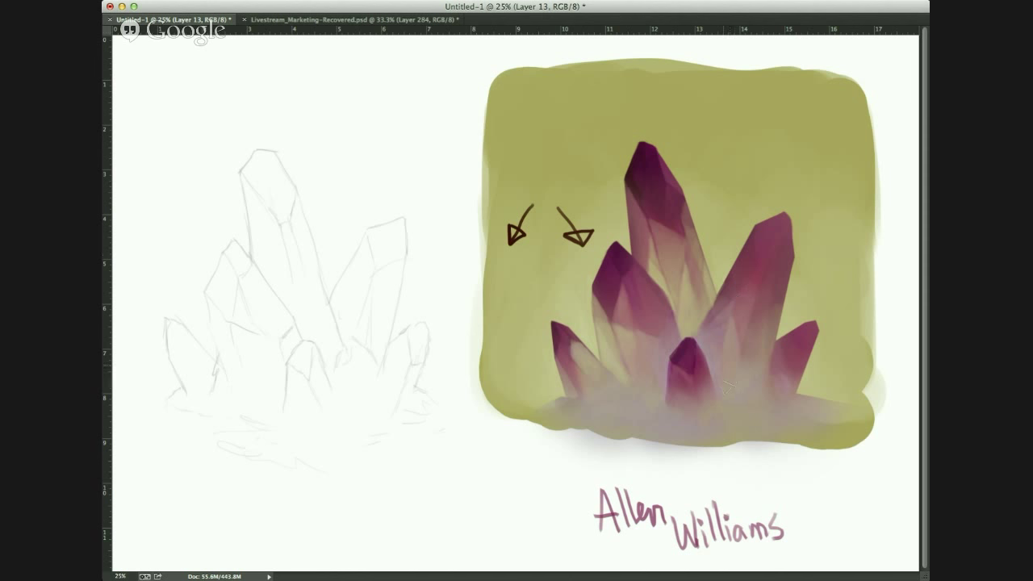
left_click_drag(789, 230, 789, 284)
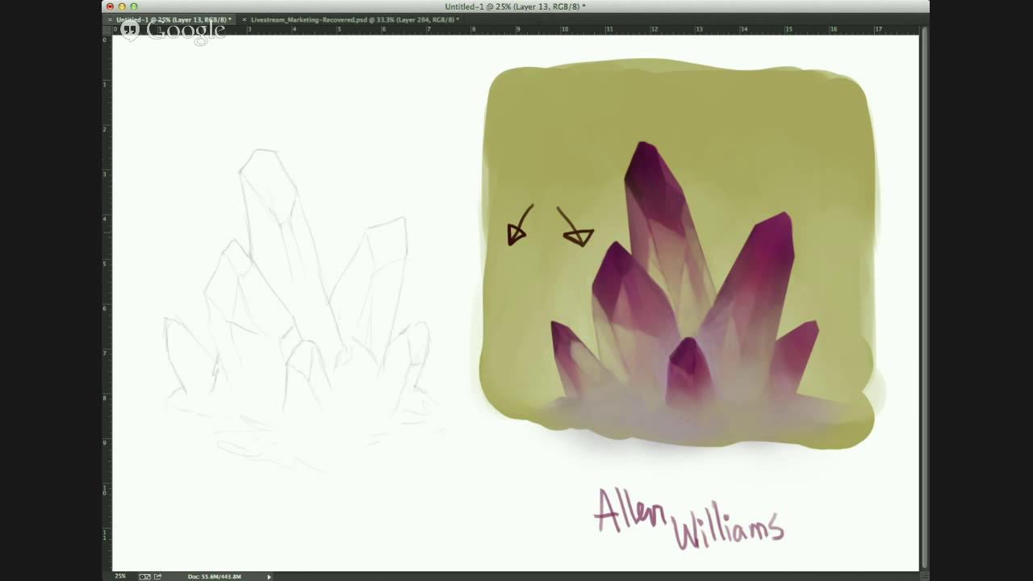
- Undo and redo repeatedly to compare the darker and paler crystal versions
key("ctrl+z")
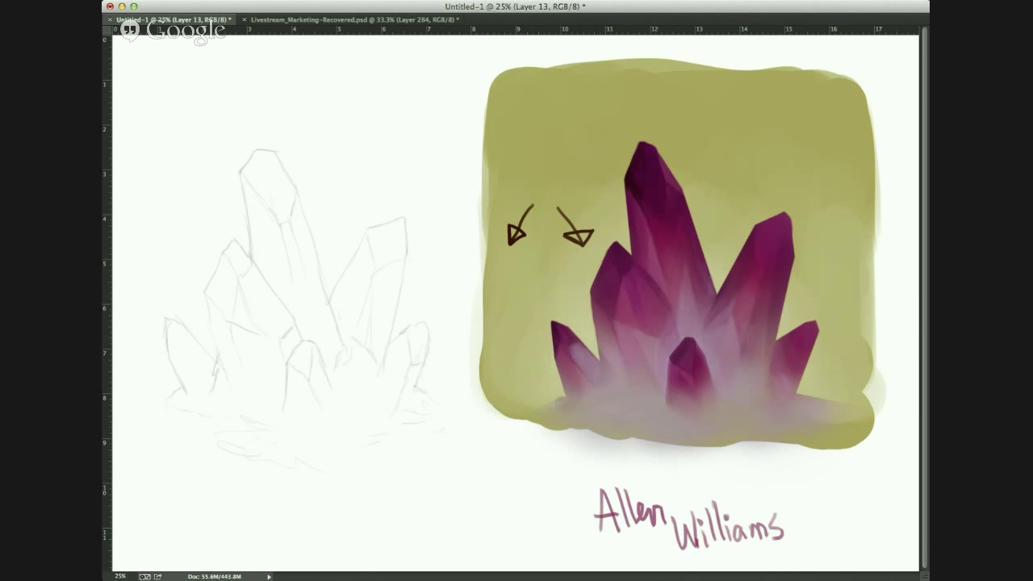
key("ctrl+z")
key("ctrl+z")
key("ctrl+z")
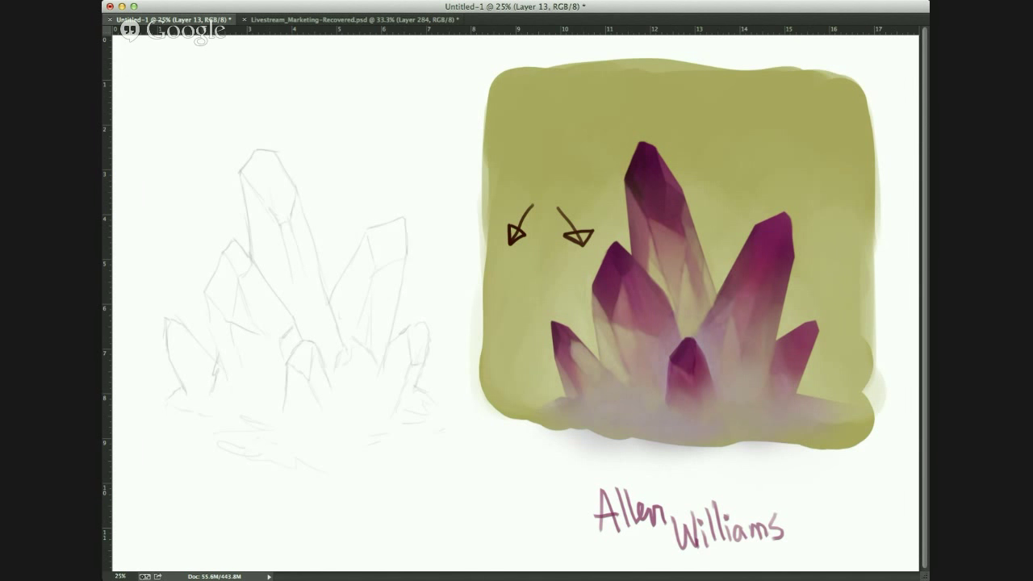
key("ctrl+z")
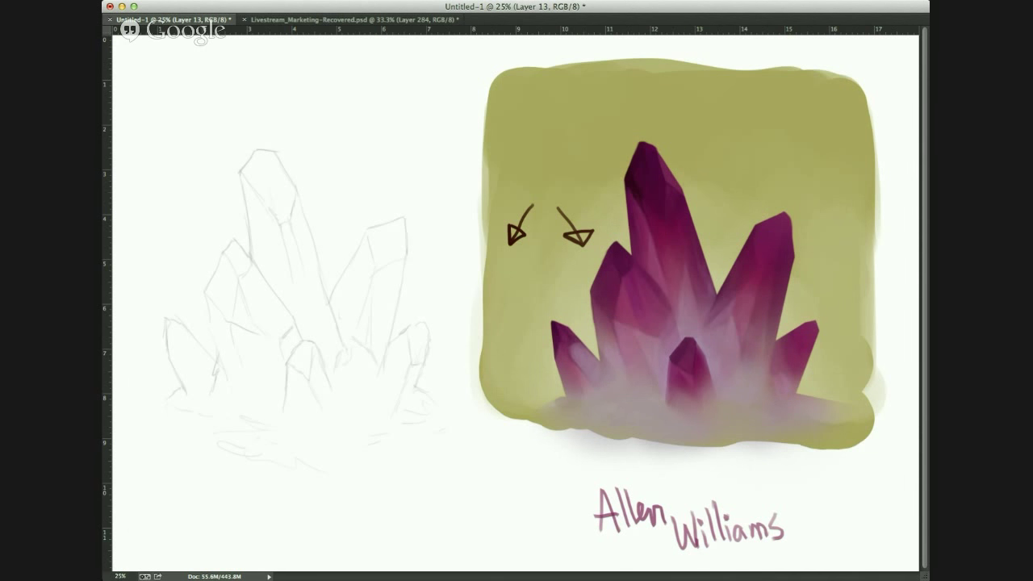
key("ctrl+z")
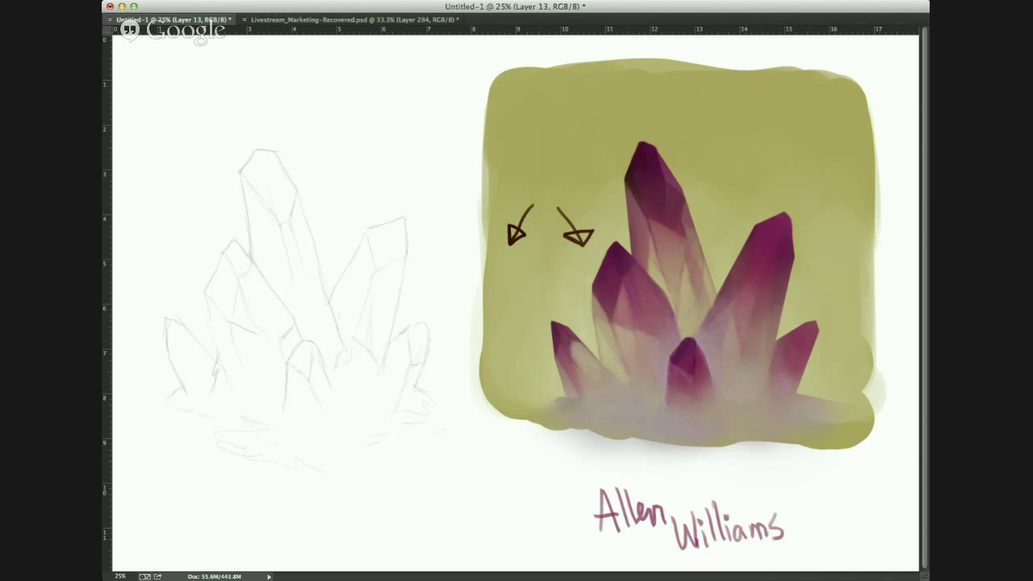
key("ctrl+z")
key("ctrl+z")
key("ctrl+z")
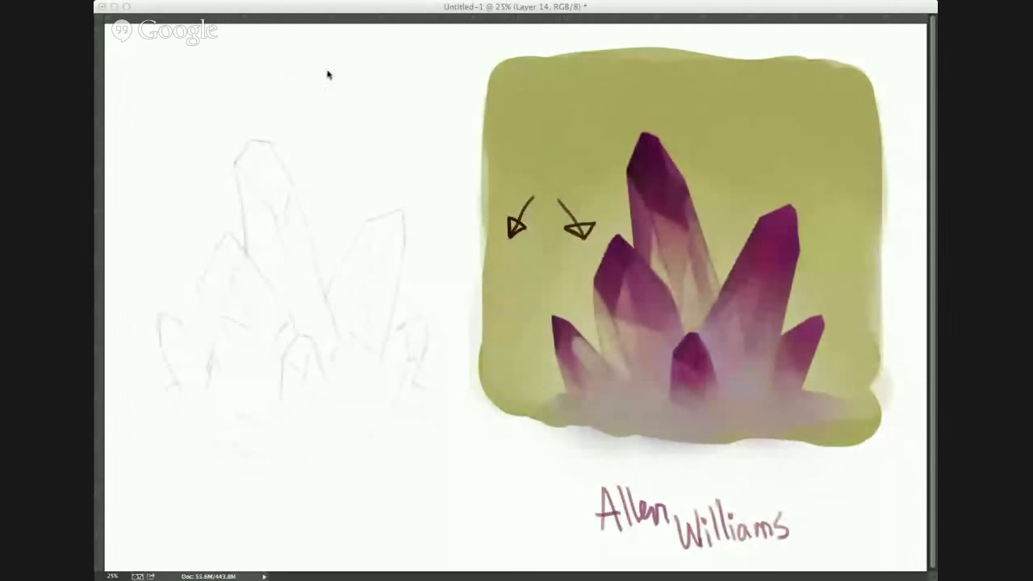
- Bring the crystal painting window back into focus
left_click(380, 158)
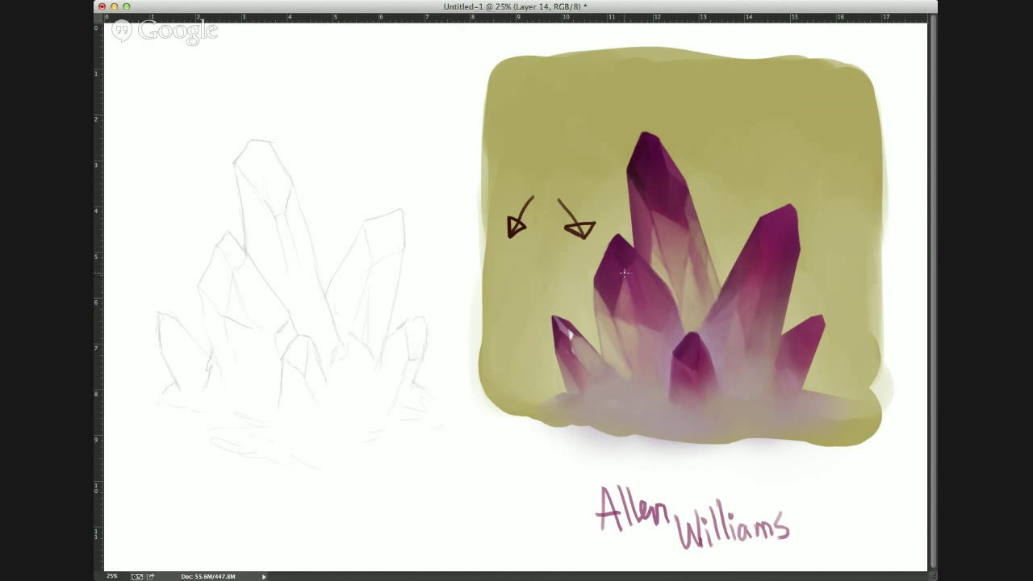
- Paint a faint highlight on the middle crystal's face, a small glint, and a bright tall-crystal edge
left_click_drag(624, 272, 617, 260)
left_click_drag(621, 323, 634, 324)
left_click_drag(649, 208, 668, 217)
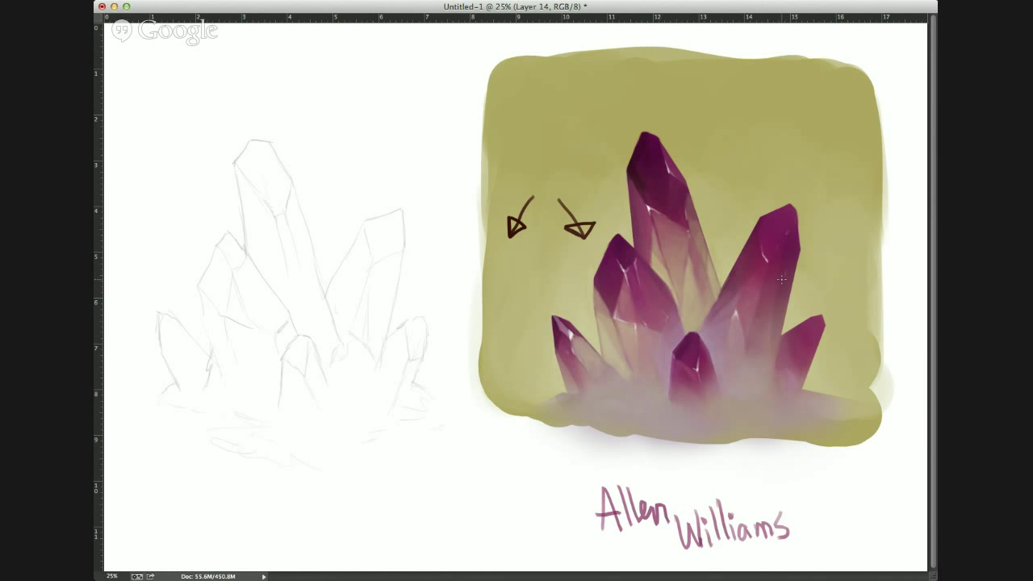
- Add pale highlights down the right crystal's edge, undo one, then brighten the tall crystal's upper facet
left_click_drag(778, 281, 775, 298)
mouse_move(805, 319)
left_mouse_down()
mouse_move(803, 344)
mouse_move(816, 336)
mouse_move(812, 316)
left_mouse_up()
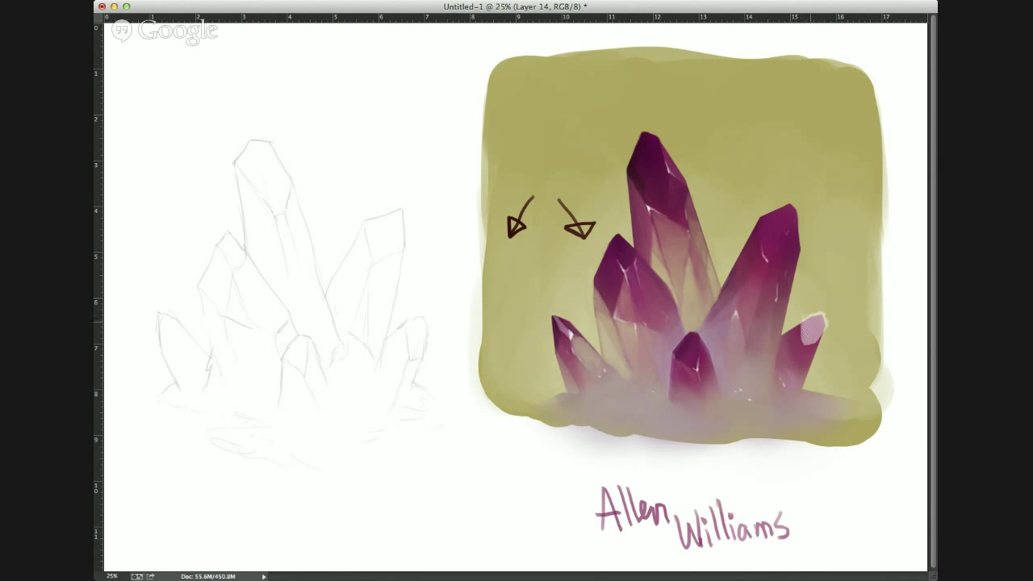
key("ctrl+z")
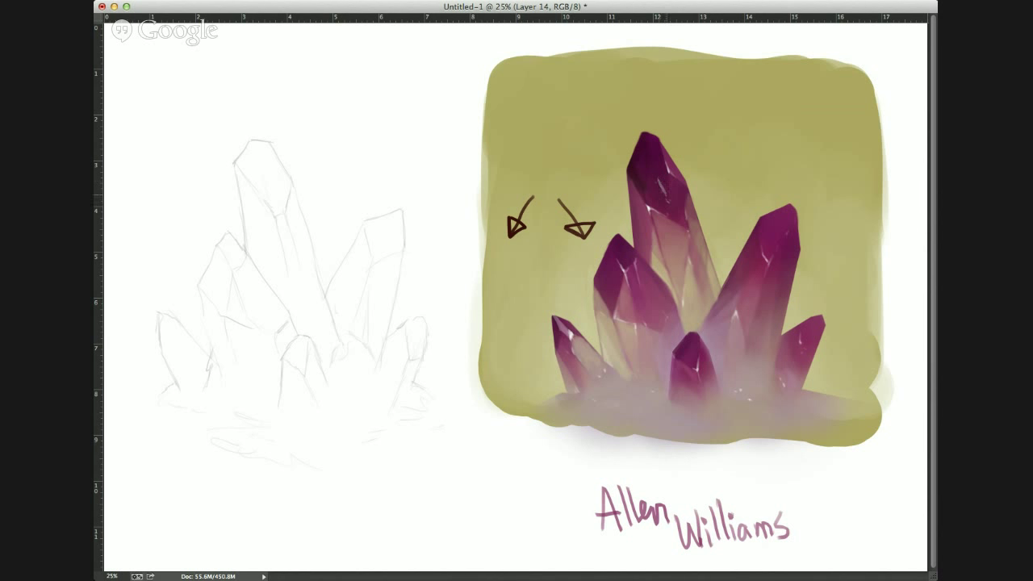
mouse_move(663, 198)
left_mouse_down()
mouse_move(666, 164)
mouse_move(669, 192)
mouse_move(663, 165)
mouse_move(664, 197)
left_mouse_up()
- Sketch a pointer arrow, then brighten and tone down the tall crystal's upper-facet highlights, undoing to compare
left_click_drag(586, 103, 658, 166)
left_click_drag(666, 176, 665, 188)
mouse_move(660, 185)
left_mouse_down()
mouse_move(659, 152)
mouse_move(664, 191)
left_mouse_up()
key("ctrl+z")
key("ctrl+z")
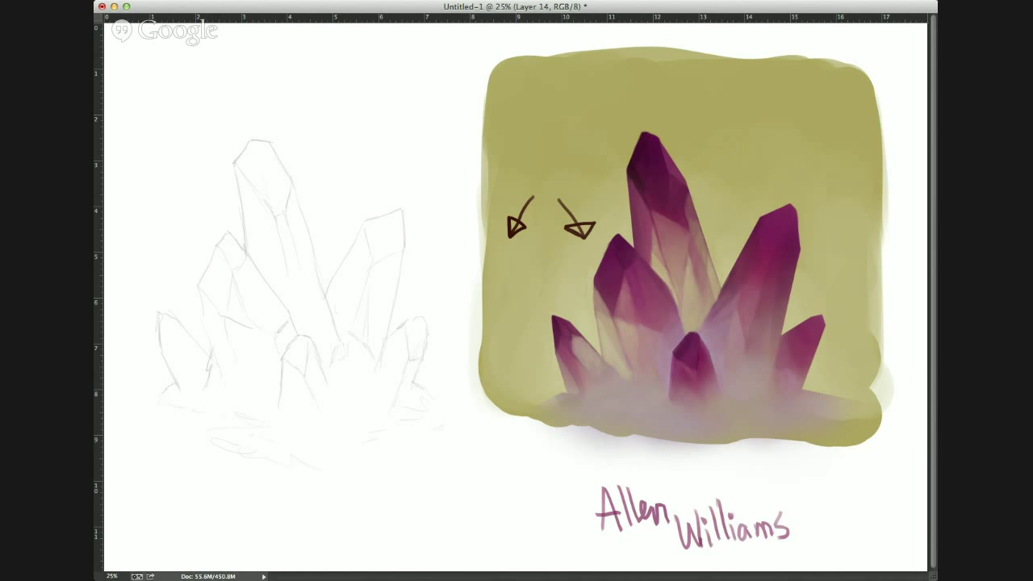
key("super+z")
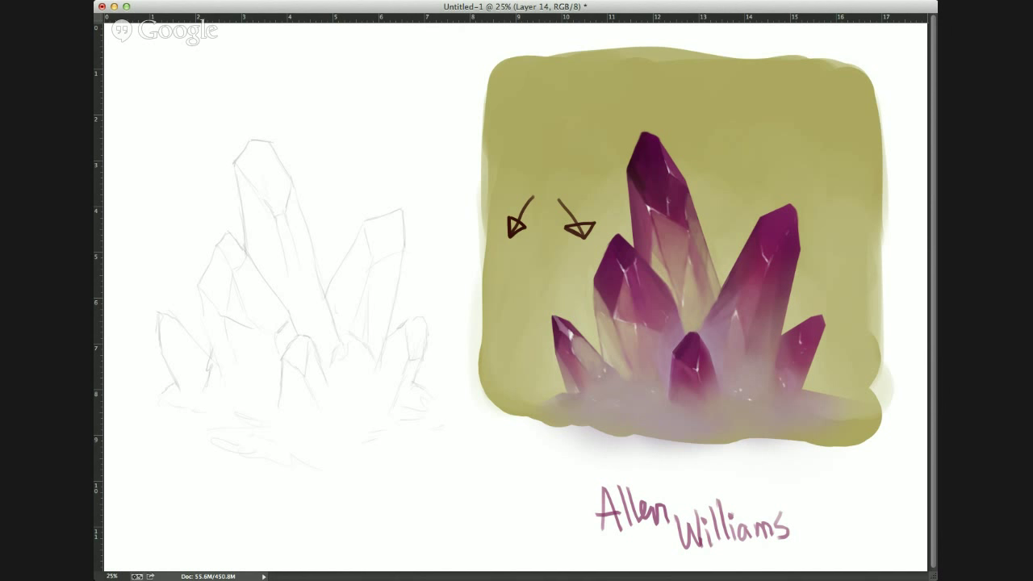